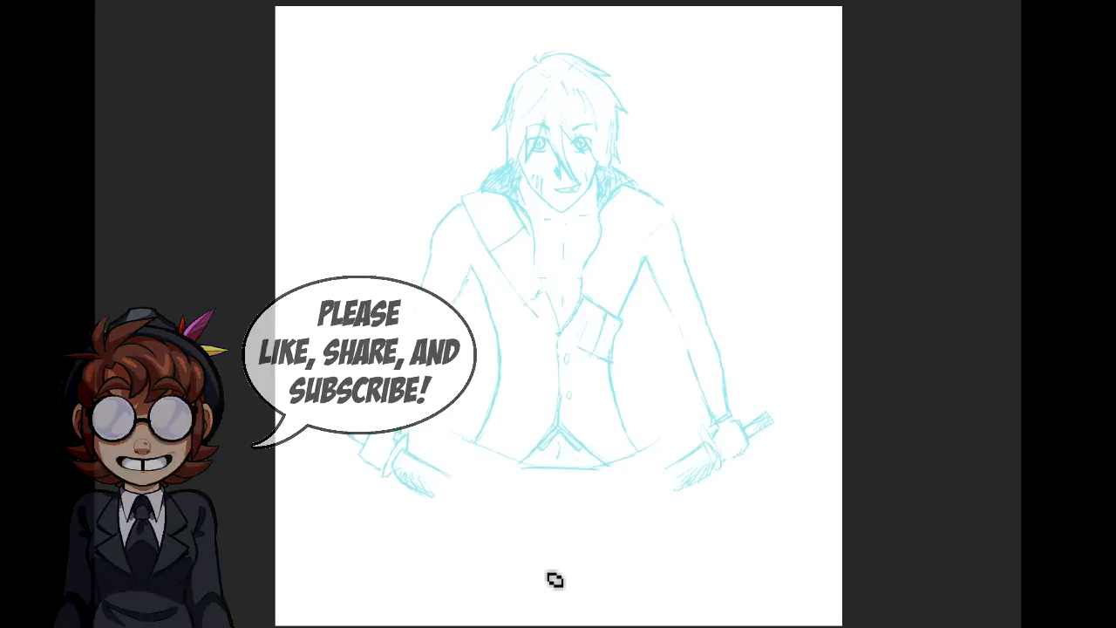
Step: Draw a straight vertical red centre line through the figure and nudge it slightly to the right
{"action": "left_click_drag", "start_coordinate": [558, 490], "coordinate": [644, 5]}
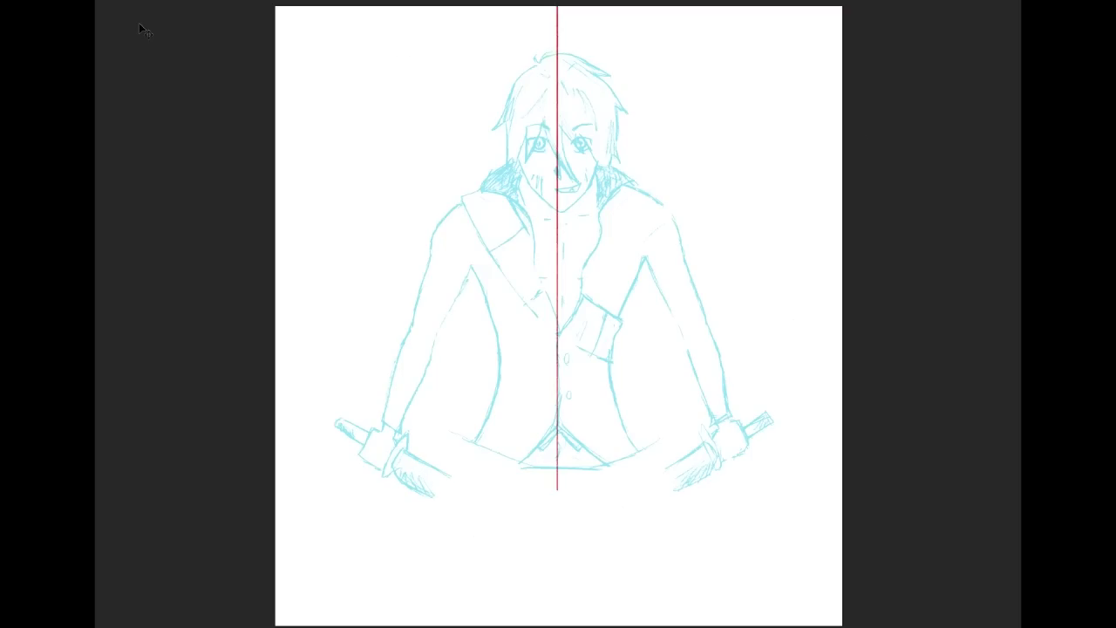
{"action": "key", "text": "Right"}
{"action": "key", "text": "Right"}
{"action": "key", "text": "Right"}
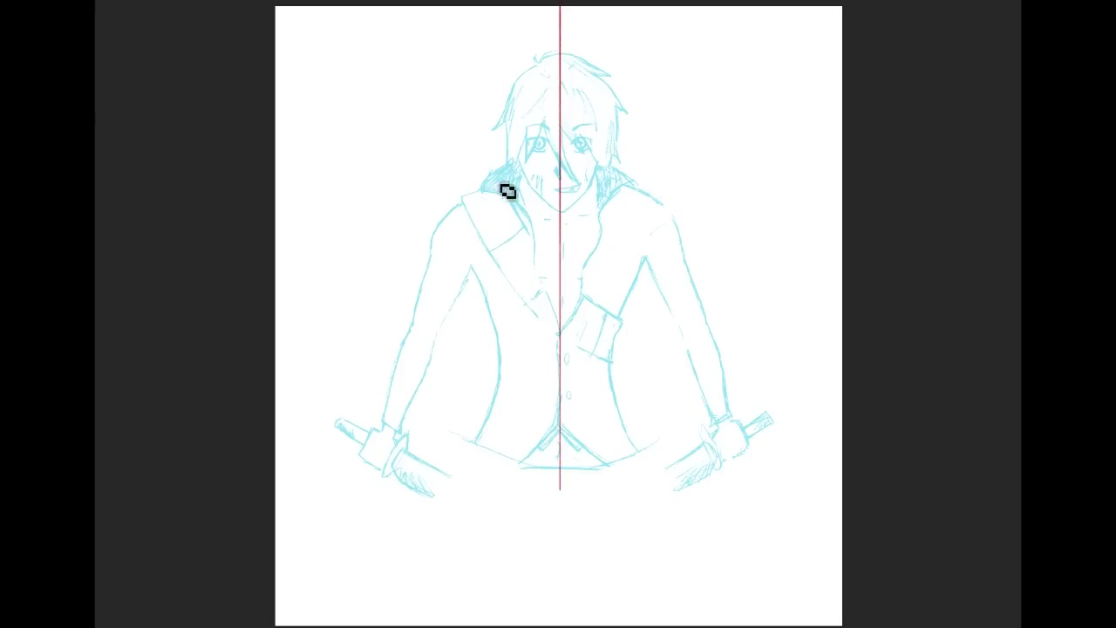
Step: Sketch the left-hand neck-to-shoulder slope, the collarbone line and the torso edge below the armpit in red
{"action": "mouse_move", "coordinate": [523, 173]}
{"action": "left_mouse_down"}
{"action": "mouse_move", "coordinate": [482, 206]}
{"action": "mouse_move", "coordinate": [532, 209]}
{"action": "mouse_move", "coordinate": [476, 206]}
{"action": "mouse_move", "coordinate": [571, 218]}
{"action": "left_mouse_up"}
{"action": "left_click_drag", "start_coordinate": [471, 197], "coordinate": [427, 222]}
{"action": "key", "text": "ctrl+z"}
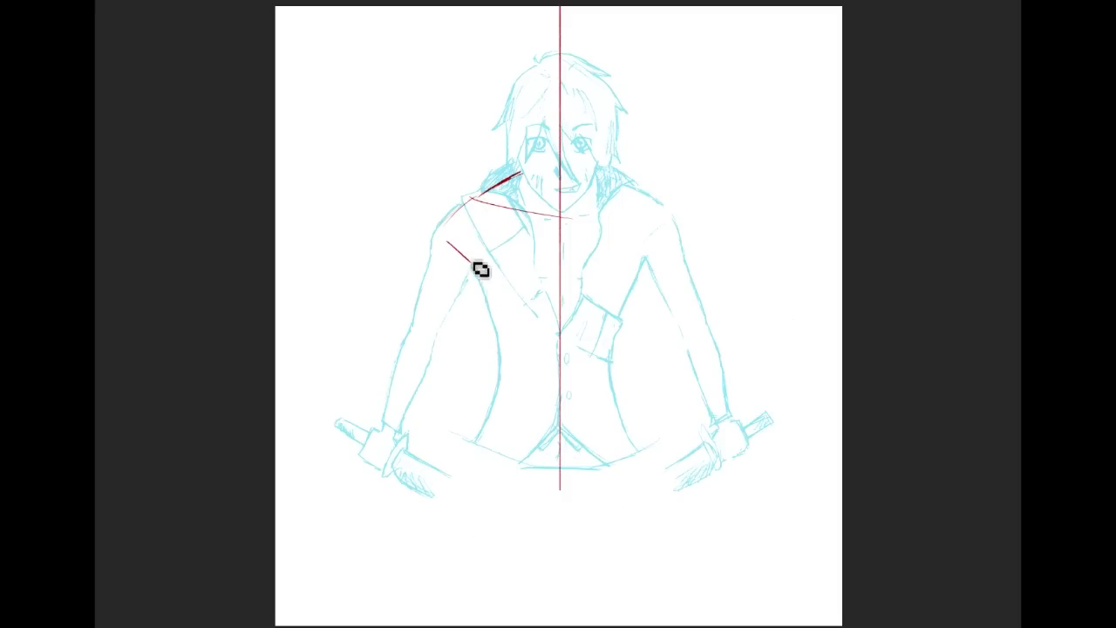
{"action": "left_click_drag", "start_coordinate": [477, 269], "coordinate": [489, 316]}
Step: Switch to Lazy Nezumi Pro, lower the position smoothing amount, and return to the drawing
{"action": "left_click", "coordinate": [959, 626]}
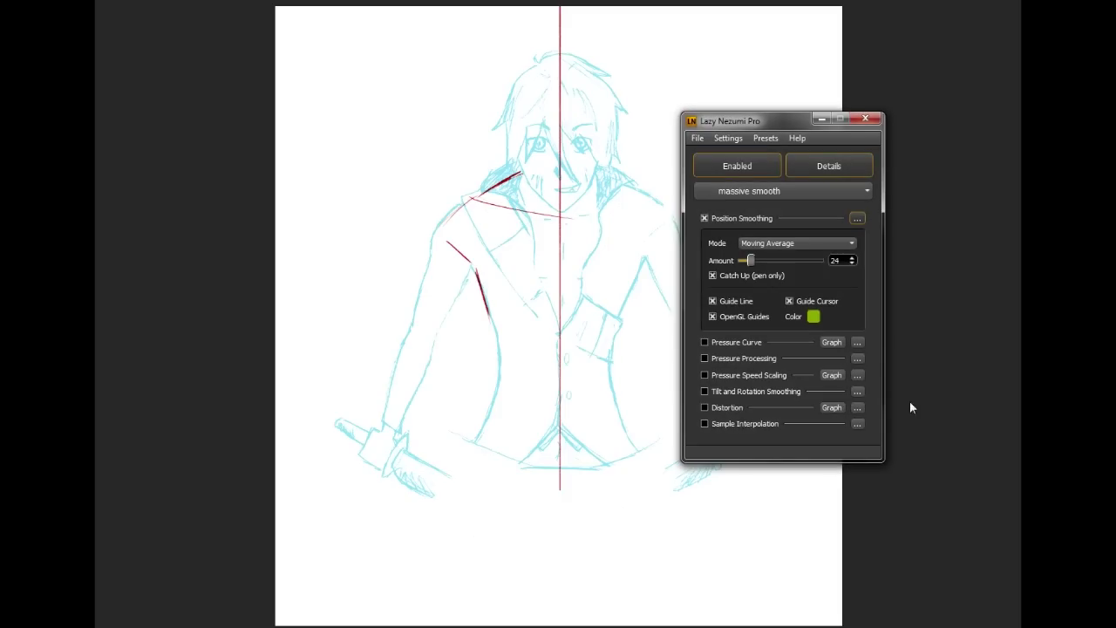
{"action": "left_click", "coordinate": [742, 262]}
{"action": "left_click", "coordinate": [727, 451]}
{"action": "left_click", "coordinate": [822, 119]}
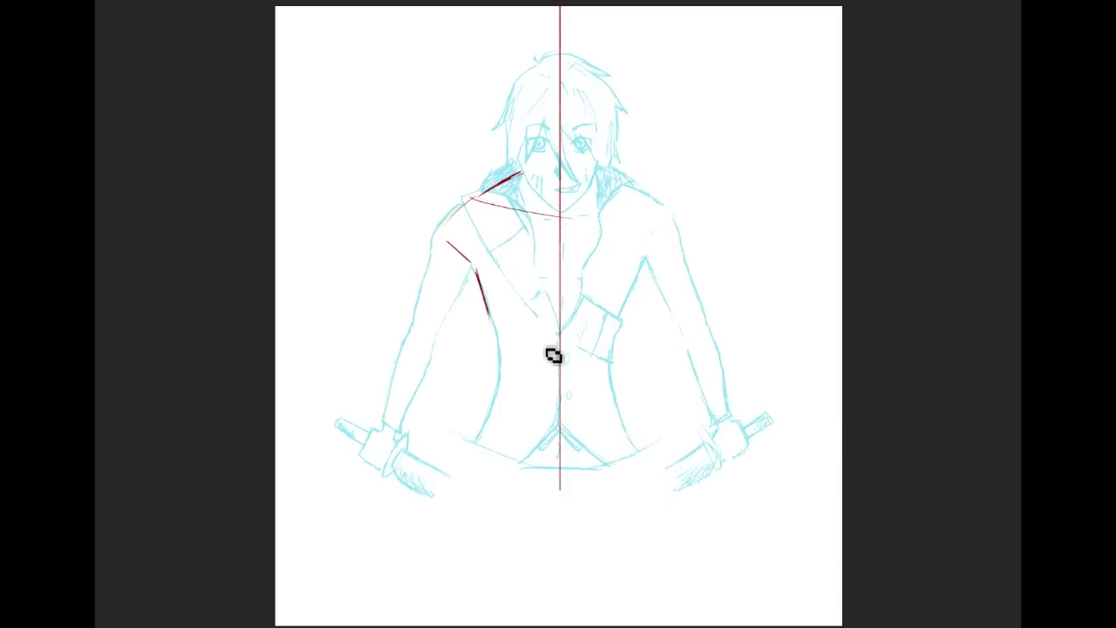
Step: Sketch the left-hand side of the torso from the ribcage through the waist to the hip
{"action": "left_click_drag", "start_coordinate": [498, 330], "coordinate": [521, 362]}
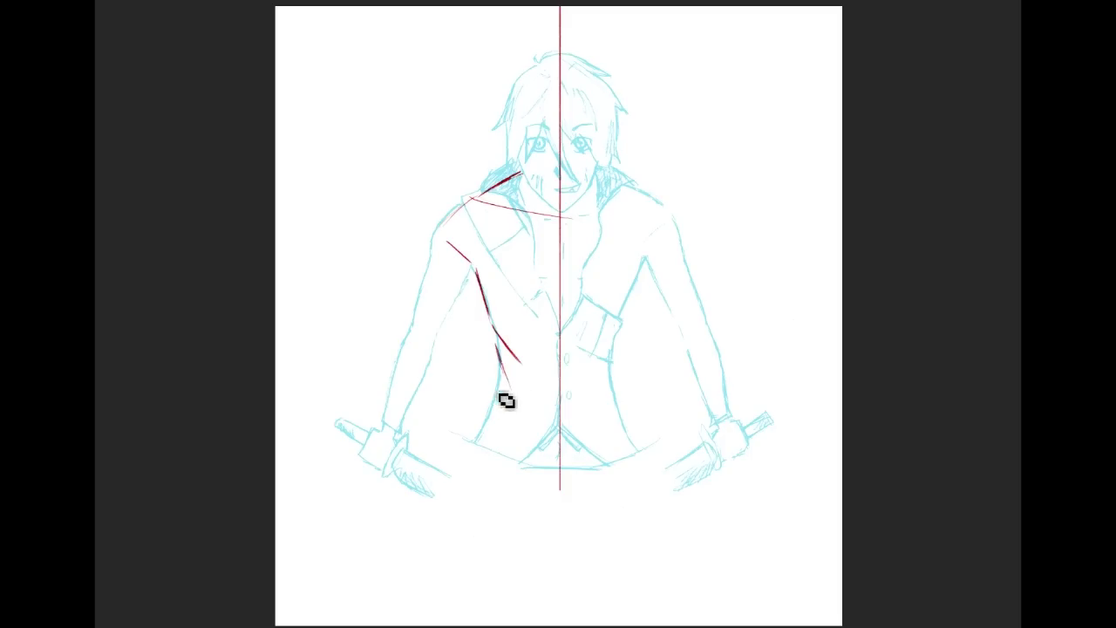
{"action": "left_click_drag", "start_coordinate": [506, 367], "coordinate": [480, 438]}
{"action": "left_click_drag", "start_coordinate": [463, 228], "coordinate": [503, 512]}
{"action": "key", "text": "ctrl+z"}
{"action": "left_click_drag", "start_coordinate": [484, 307], "coordinate": [504, 449]}
{"action": "left_click_drag", "start_coordinate": [489, 343], "coordinate": [504, 445]}
{"action": "left_click_drag", "start_coordinate": [491, 448], "coordinate": [503, 378]}
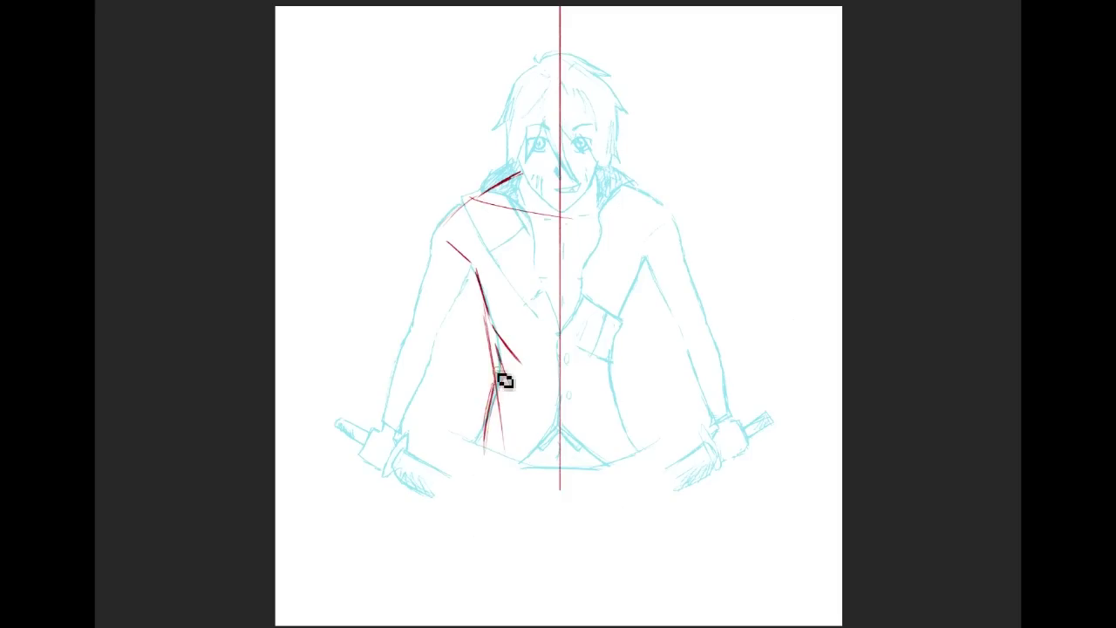
Step: Sketch the curved hip and groin lines and the abdomen curve running from the waist to the centre line
{"action": "left_click_drag", "start_coordinate": [480, 450], "coordinate": [556, 502]}
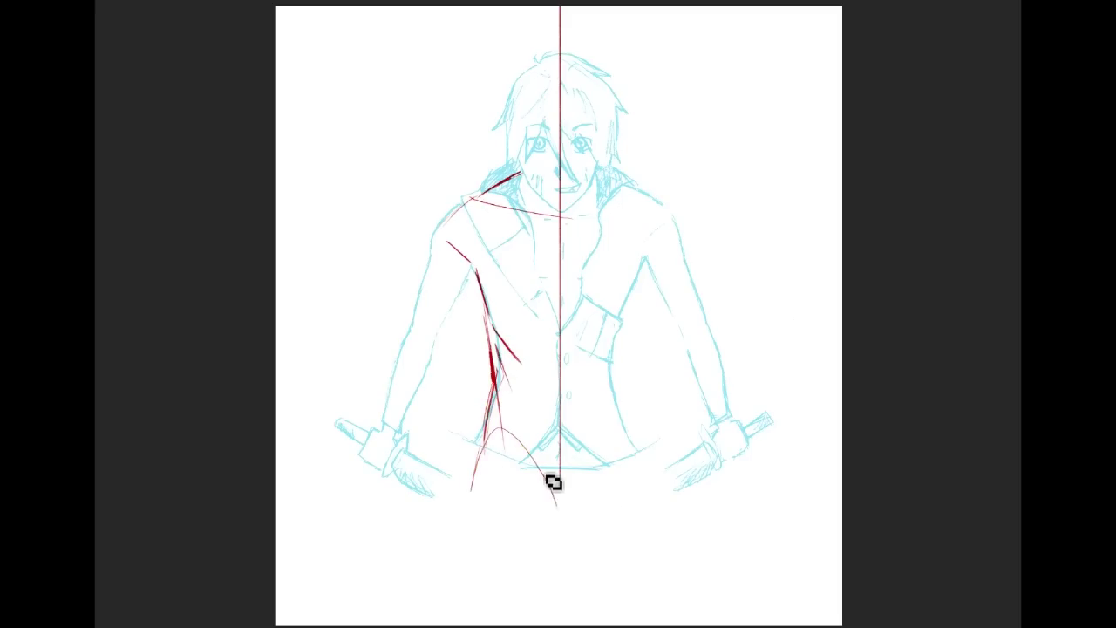
{"action": "mouse_move", "coordinate": [472, 476]}
{"action": "left_mouse_down"}
{"action": "mouse_move", "coordinate": [509, 435]}
{"action": "mouse_move", "coordinate": [566, 503]}
{"action": "left_mouse_up"}
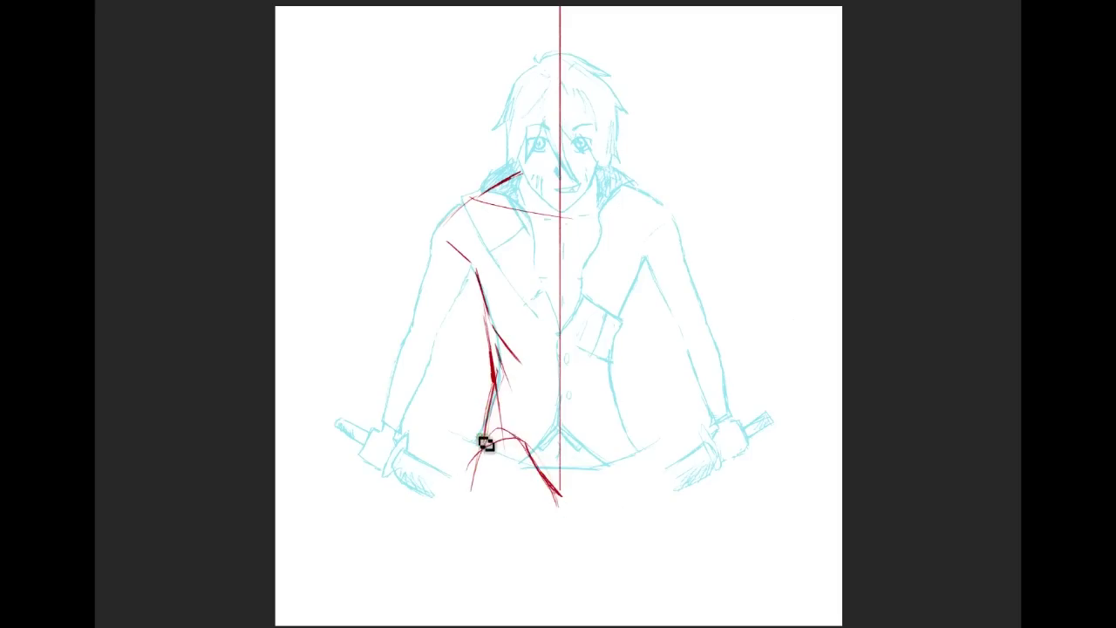
{"action": "mouse_move", "coordinate": [498, 375]}
{"action": "left_mouse_down"}
{"action": "mouse_move", "coordinate": [571, 415]}
{"action": "mouse_move", "coordinate": [525, 398]}
{"action": "mouse_move", "coordinate": [563, 408]}
{"action": "left_mouse_up"}
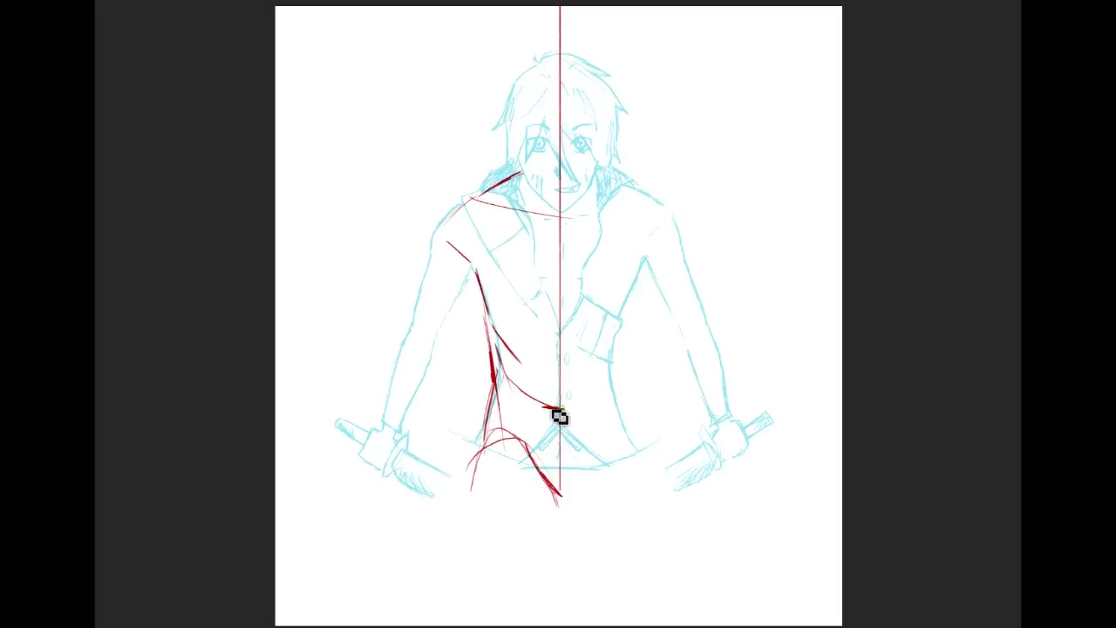
{"action": "left_click_drag", "start_coordinate": [549, 408], "coordinate": [532, 447]}
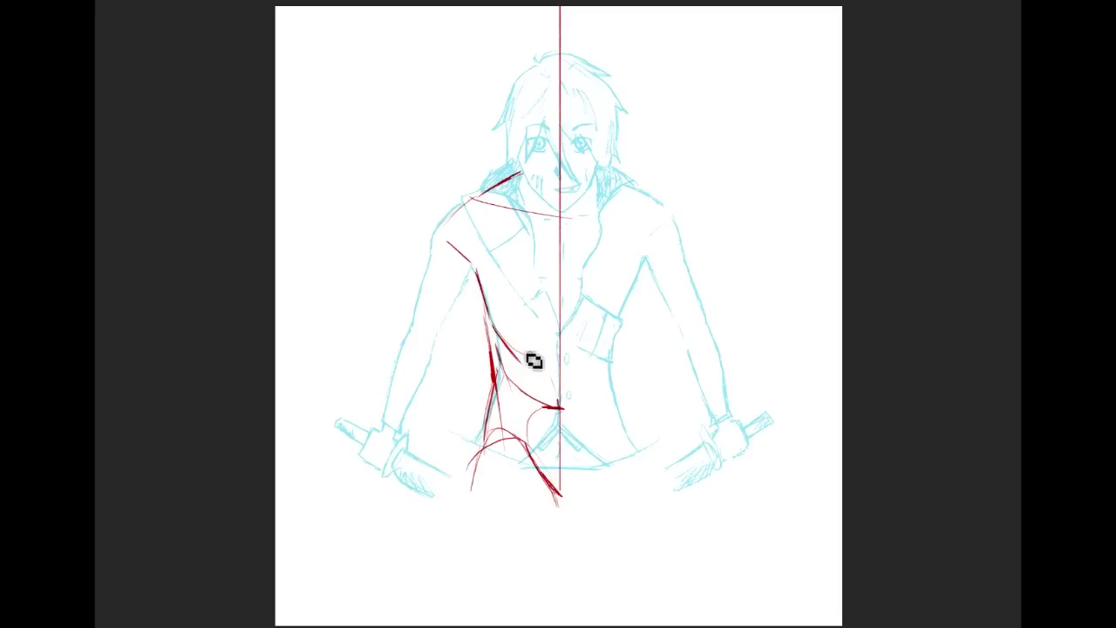
Step: Sketch the ribcage line below the chest and erase the extra strokes beneath it
{"action": "left_click_drag", "start_coordinate": [496, 338], "coordinate": [554, 351]}
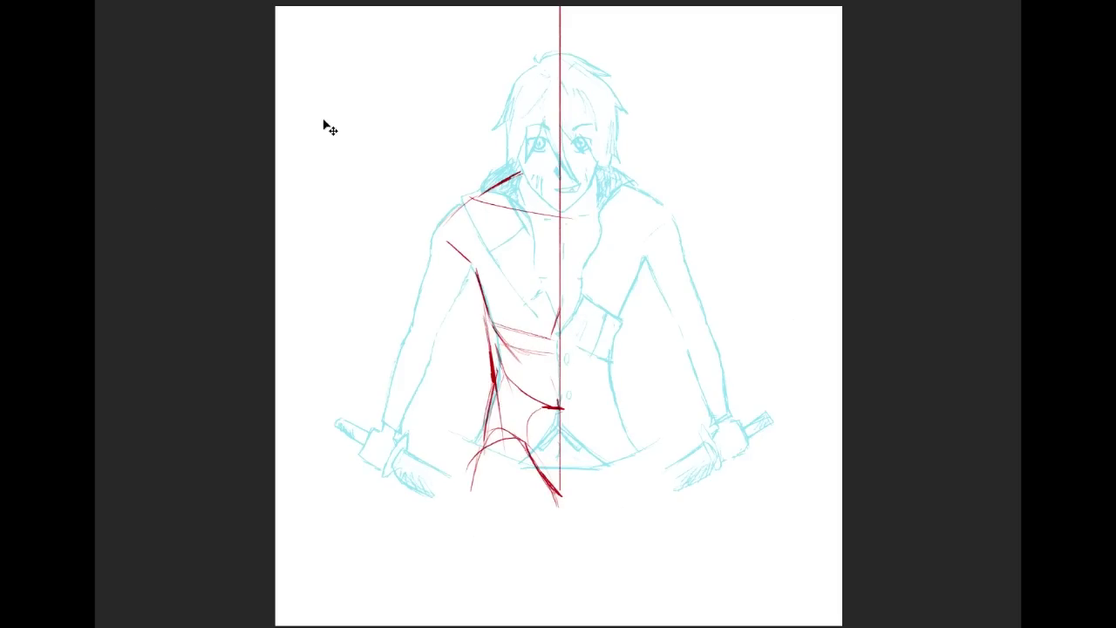
{"action": "left_click", "coordinate": [150, 217]}
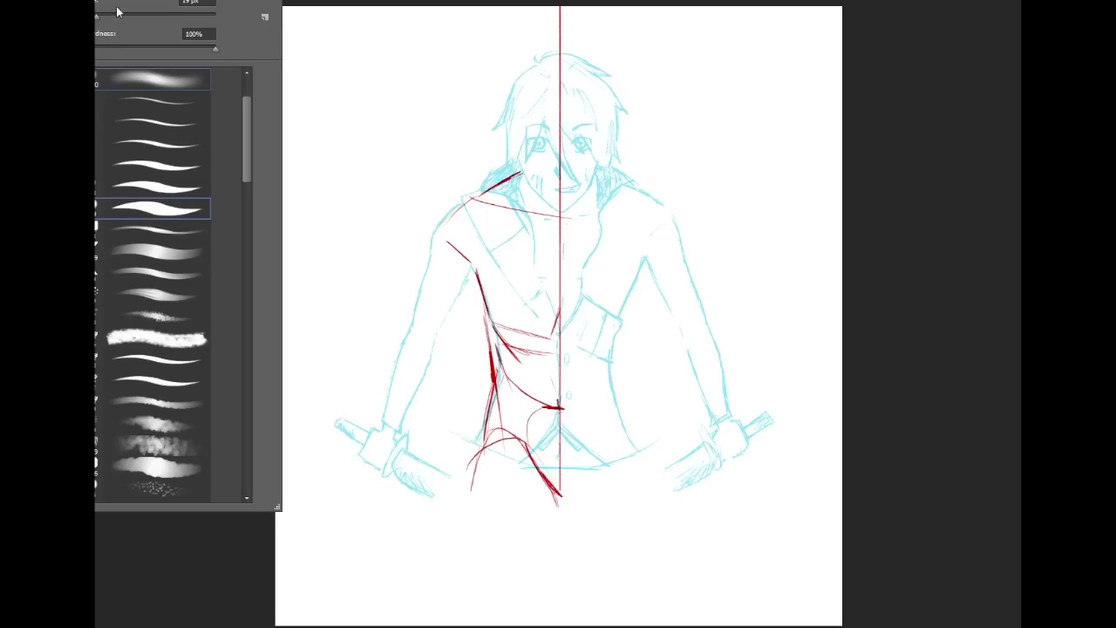
{"action": "left_click", "coordinate": [523, 351]}
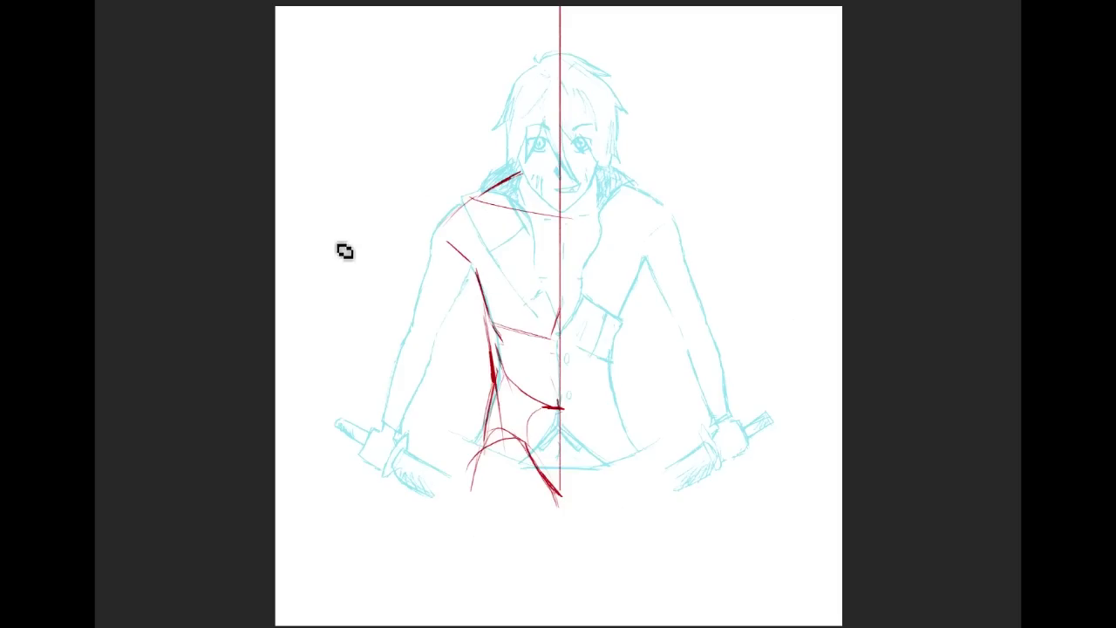
{"action": "left_click_drag", "start_coordinate": [447, 242], "coordinate": [397, 387]}
{"action": "key", "text": "ctrl+z"}
{"action": "mouse_move", "coordinate": [457, 233]}
{"action": "left_mouse_down"}
{"action": "mouse_move", "coordinate": [430, 332]}
{"action": "mouse_move", "coordinate": [364, 446]}
{"action": "mouse_move", "coordinate": [362, 471]}
{"action": "left_mouse_up"}
{"action": "key", "text": "ctrl+z"}
Step: Block in the left-hand fist and sketch the outer shoulder and upper-arm contour down to the elbow line
{"action": "mouse_move", "coordinate": [364, 428]}
{"action": "left_mouse_down"}
{"action": "mouse_move", "coordinate": [380, 487]}
{"action": "mouse_move", "coordinate": [412, 499]}
{"action": "mouse_move", "coordinate": [387, 484]}
{"action": "mouse_move", "coordinate": [406, 442]}
{"action": "mouse_move", "coordinate": [414, 475]}
{"action": "mouse_move", "coordinate": [408, 440]}
{"action": "left_mouse_up"}
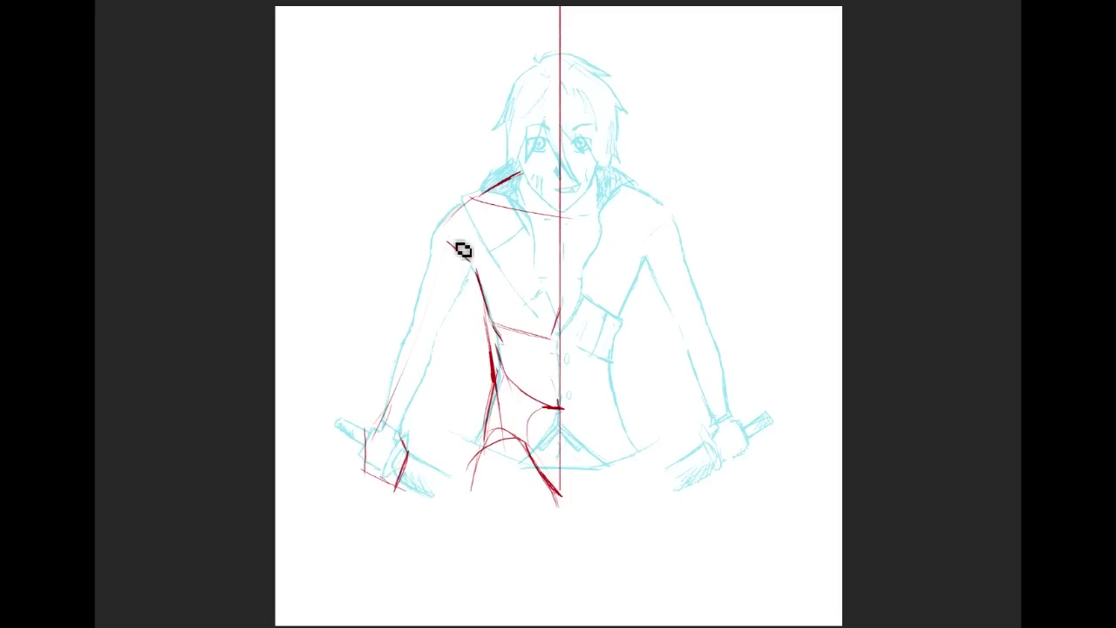
{"action": "left_click_drag", "start_coordinate": [392, 324], "coordinate": [434, 342]}
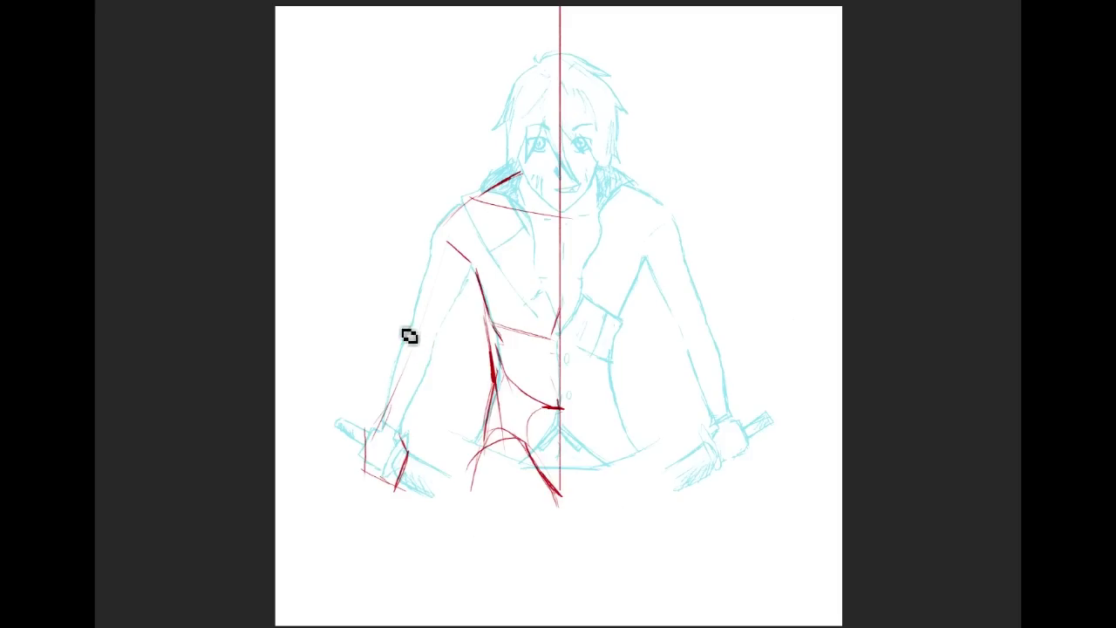
{"action": "mouse_move", "coordinate": [422, 271]}
{"action": "left_mouse_down"}
{"action": "mouse_move", "coordinate": [442, 213]}
{"action": "mouse_move", "coordinate": [438, 223]}
{"action": "left_mouse_up"}
{"action": "left_click_drag", "start_coordinate": [424, 273], "coordinate": [402, 340]}
{"action": "left_click_drag", "start_coordinate": [413, 303], "coordinate": [402, 343]}
{"action": "left_click_drag", "start_coordinate": [402, 343], "coordinate": [429, 356]}
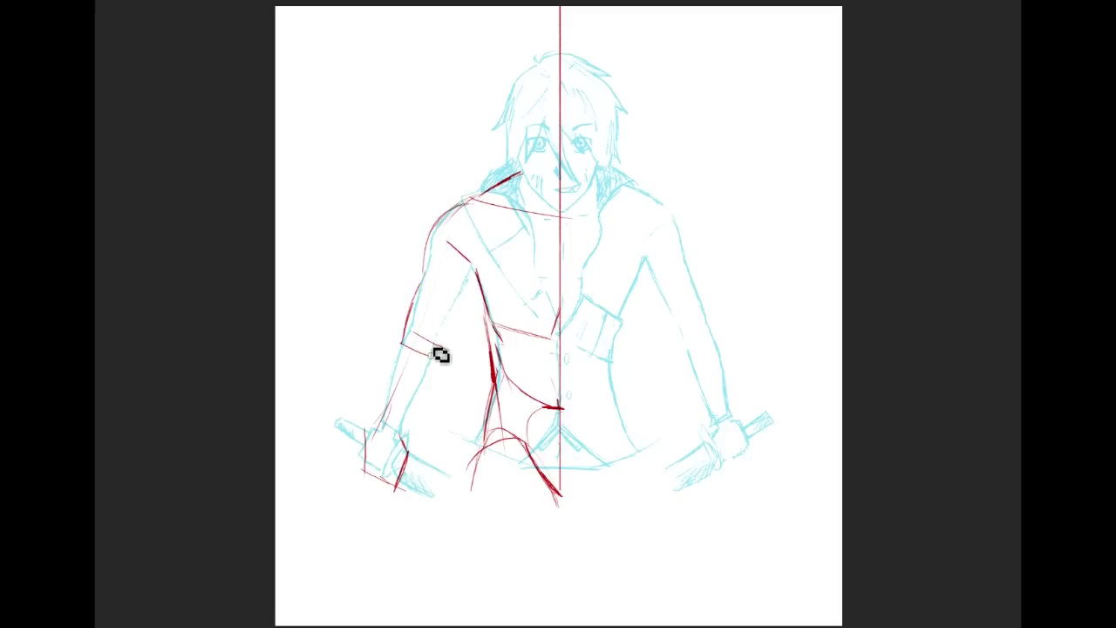
Step: Sketch the left-hand forearm down to the wrist and the inner contour of the arm
{"action": "mouse_move", "coordinate": [472, 272]}
{"action": "left_mouse_down"}
{"action": "mouse_move", "coordinate": [425, 421]}
{"action": "mouse_move", "coordinate": [412, 376]}
{"action": "mouse_move", "coordinate": [446, 347]}
{"action": "mouse_move", "coordinate": [411, 356]}
{"action": "mouse_move", "coordinate": [443, 339]}
{"action": "mouse_move", "coordinate": [448, 364]}
{"action": "mouse_move", "coordinate": [404, 360]}
{"action": "mouse_move", "coordinate": [440, 364]}
{"action": "mouse_move", "coordinate": [443, 347]}
{"action": "mouse_move", "coordinate": [413, 396]}
{"action": "mouse_move", "coordinate": [398, 394]}
{"action": "mouse_move", "coordinate": [417, 349]}
{"action": "mouse_move", "coordinate": [398, 375]}
{"action": "mouse_move", "coordinate": [378, 433]}
{"action": "left_mouse_up"}
{"action": "key", "text": "ctrl+z"}
{"action": "mouse_move", "coordinate": [374, 435]}
{"action": "left_mouse_down"}
{"action": "mouse_move", "coordinate": [384, 447]}
{"action": "mouse_move", "coordinate": [392, 437]}
{"action": "left_mouse_up"}
{"action": "left_click_drag", "start_coordinate": [387, 439], "coordinate": [428, 377]}
{"action": "left_click_drag", "start_coordinate": [433, 338], "coordinate": [428, 377]}
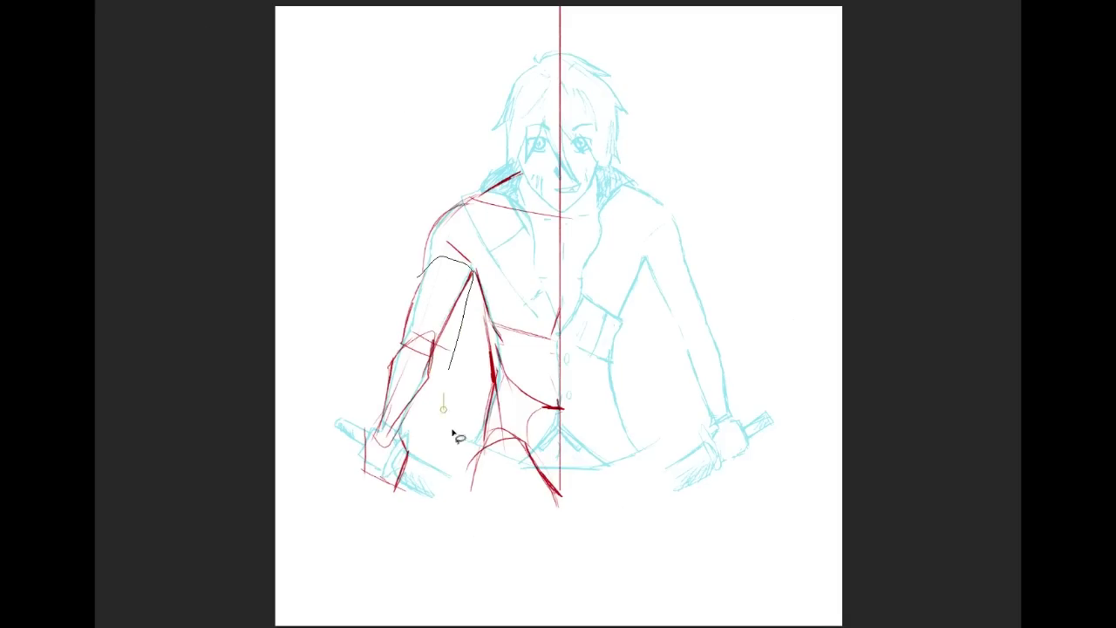
Step: Lasso the left-hand arm and hand below the shoulder, then stretch and skew them downward with Free Transform
{"action": "left_click_drag", "start_coordinate": [321, 462], "coordinate": [336, 409]}
{"action": "key", "text": "ctrl+t"}
{"action": "mouse_move", "coordinate": [397, 511]}
{"action": "left_mouse_down"}
{"action": "mouse_move", "coordinate": [393, 566]}
{"action": "mouse_move", "coordinate": [384, 556]}
{"action": "left_mouse_up"}
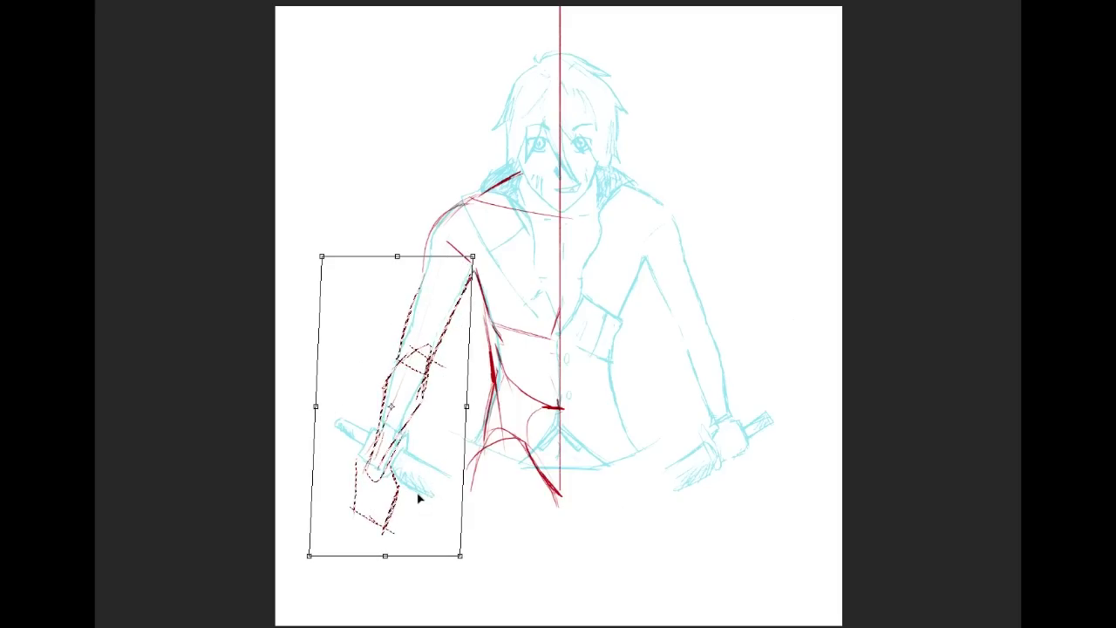
{"action": "key", "text": "Return"}
Step: Reselect only the forearm strokes, stretch them up toward the elbow with Free Transform, and deselect
{"action": "left_click", "coordinate": [423, 460]}
{"action": "left_click", "coordinate": [721, 209]}
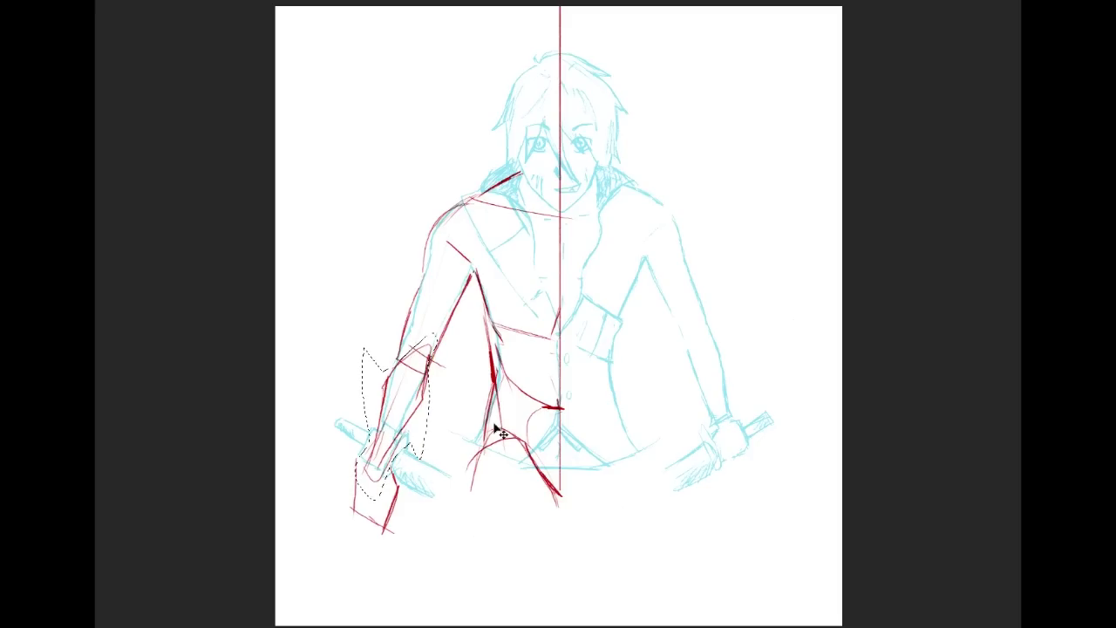
{"action": "key", "text": "ctrl+t"}
{"action": "left_click_drag", "start_coordinate": [440, 337], "coordinate": [444, 305]}
{"action": "key", "text": "Return"}
{"action": "key", "text": "ctrl+d"}
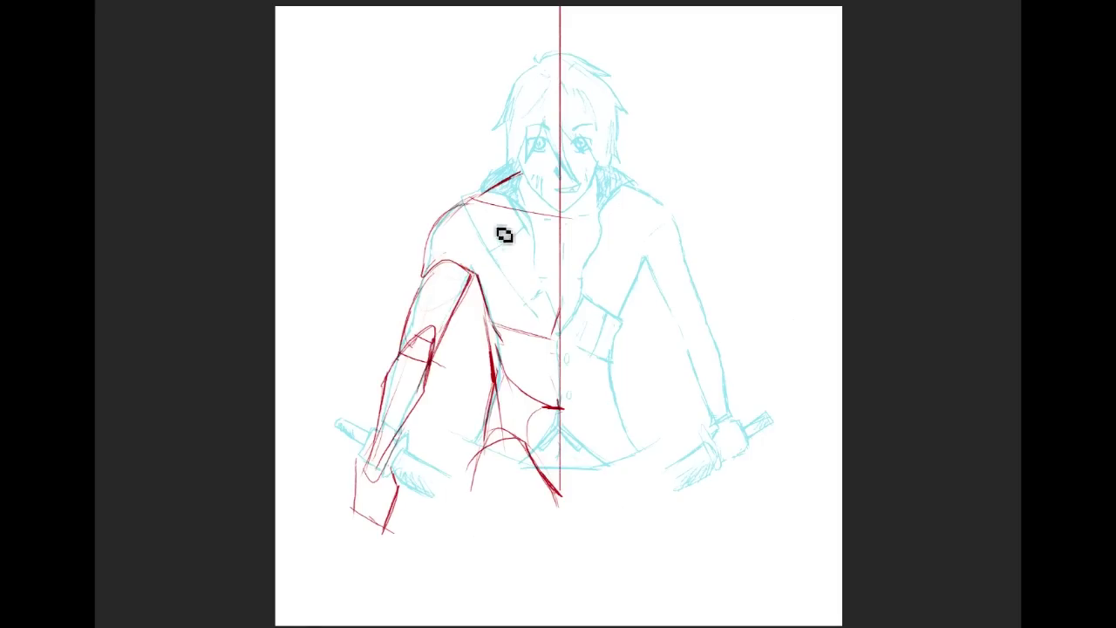
Step: Sketch the curve separating shoulder from chest and draw a slanted crease line across the elbow
{"action": "mouse_move", "coordinate": [471, 202]}
{"action": "left_mouse_down"}
{"action": "mouse_move", "coordinate": [501, 238]}
{"action": "mouse_move", "coordinate": [458, 271]}
{"action": "mouse_move", "coordinate": [497, 279]}
{"action": "left_mouse_up"}
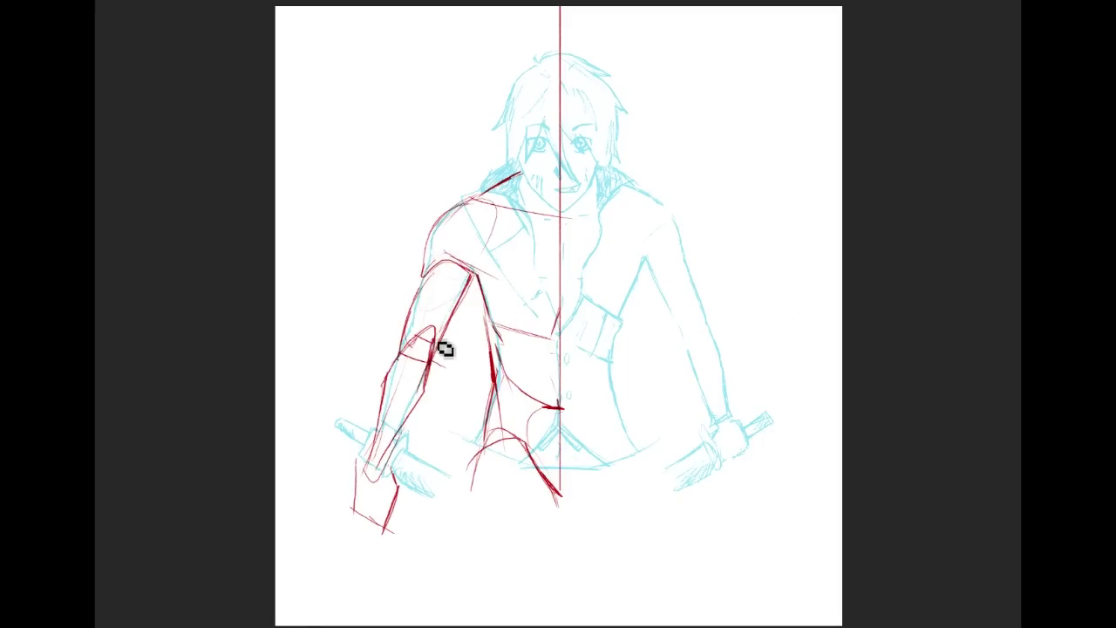
{"action": "left_click_drag", "start_coordinate": [440, 336], "coordinate": [390, 365]}
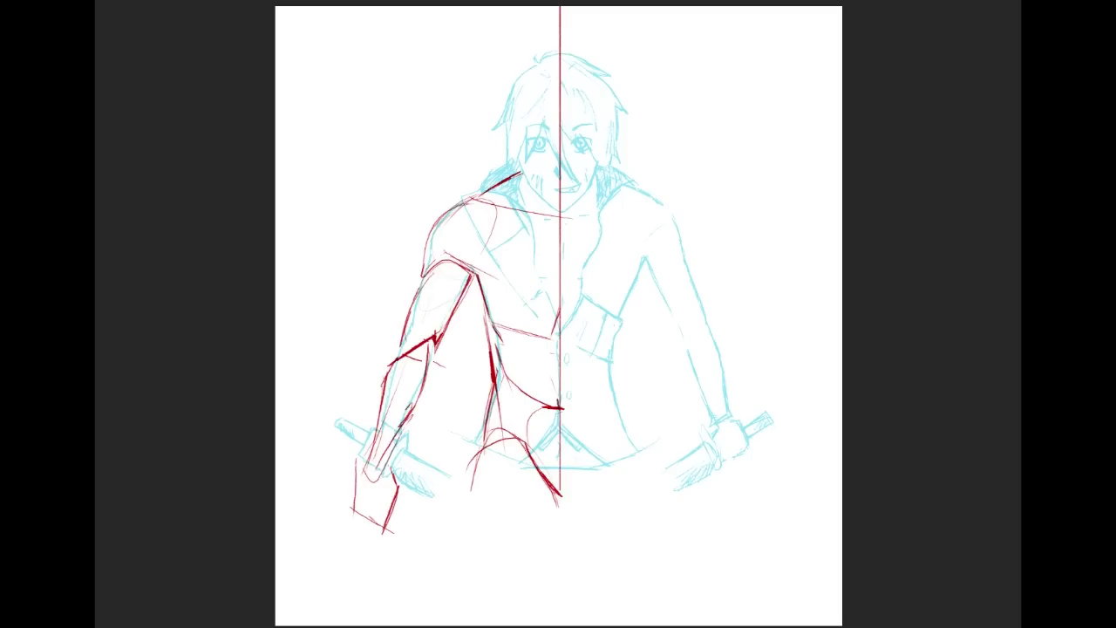
Step: Redraw the inner upper-arm contour from the armpit to the elbow and trim it to a cleaner line
{"action": "key", "text": "ctrl+plus"}
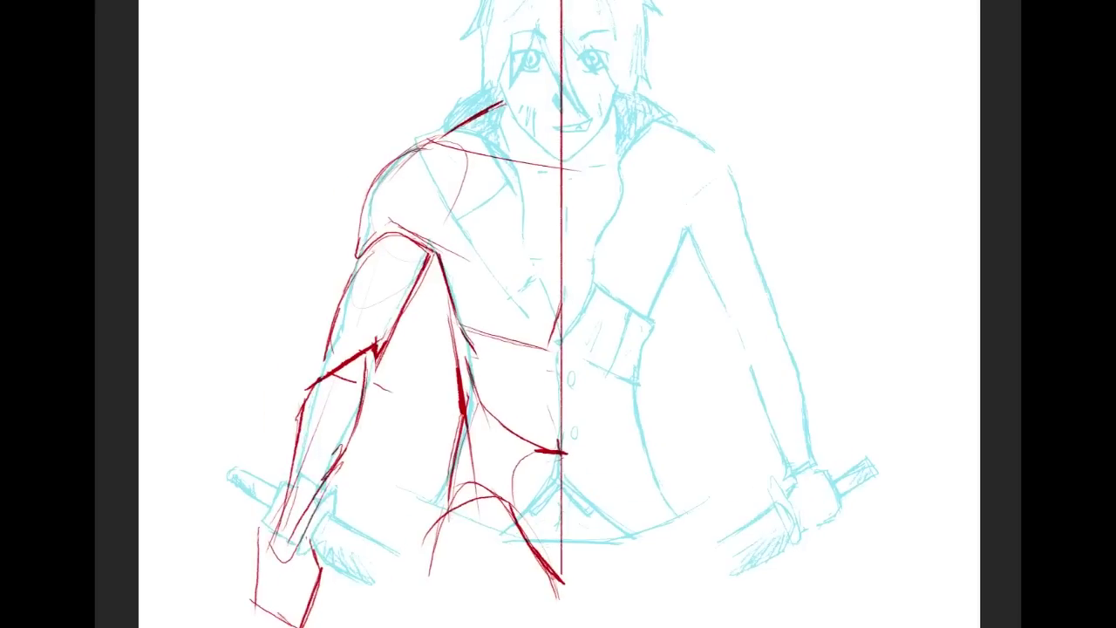
{"action": "left_click_drag", "start_coordinate": [729, 620], "coordinate": [777, 479]}
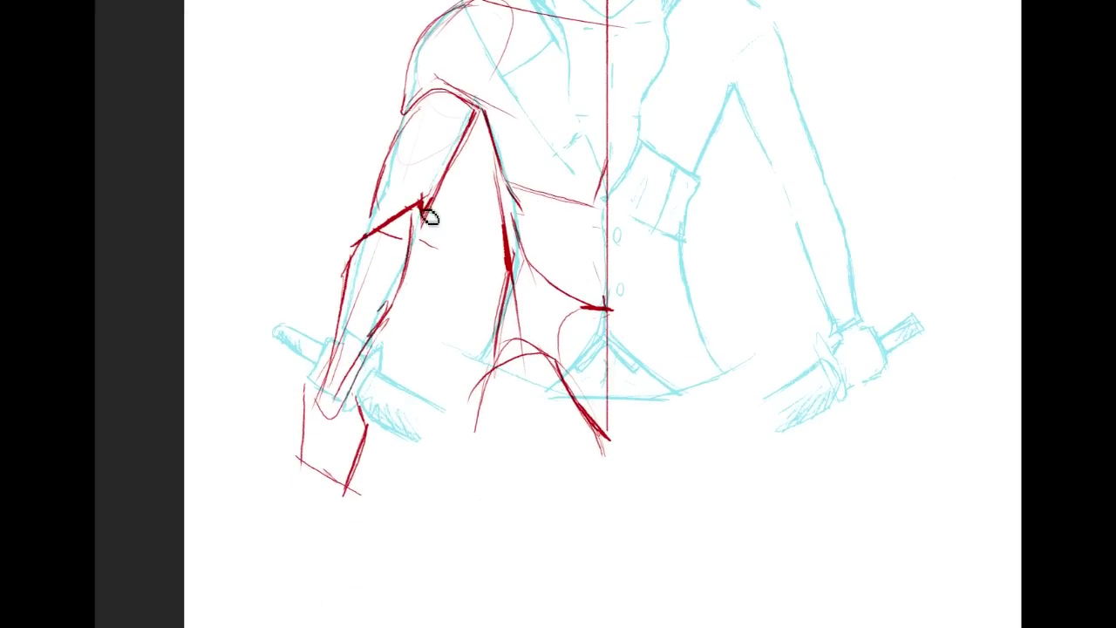
{"action": "scroll", "coordinate": [428, 212], "scroll_direction": "up", "scroll_amount": 5}
{"action": "scroll", "coordinate": [301, 433], "scroll_direction": "down", "scroll_amount": 3}
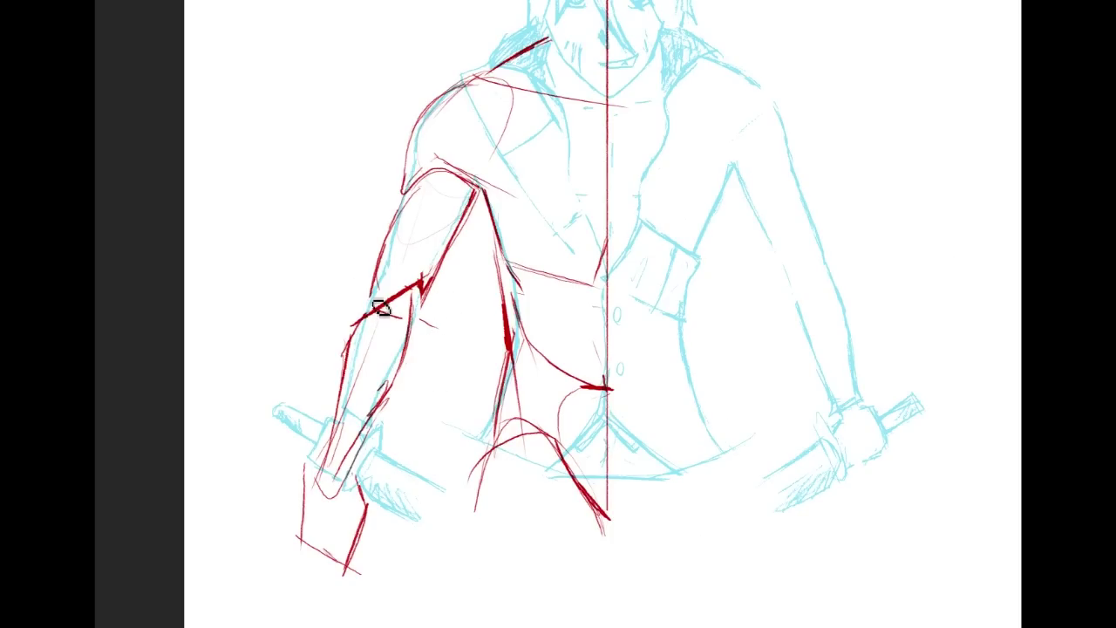
{"action": "left_click_drag", "start_coordinate": [480, 197], "coordinate": [447, 256]}
{"action": "left_click_drag", "start_coordinate": [478, 194], "coordinate": [419, 322]}
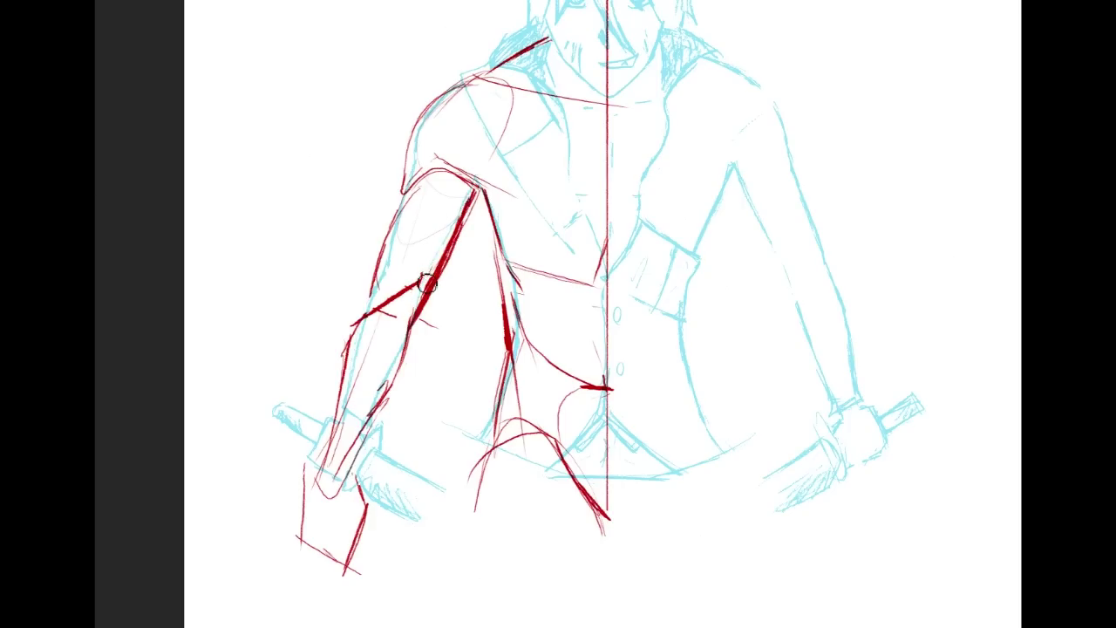
{"action": "left_click_drag", "start_coordinate": [441, 255], "coordinate": [397, 332]}
{"action": "left_click_drag", "start_coordinate": [470, 198], "coordinate": [402, 335]}
{"action": "left_click_drag", "start_coordinate": [467, 201], "coordinate": [415, 280]}
{"action": "key", "text": "ctrl+z"}
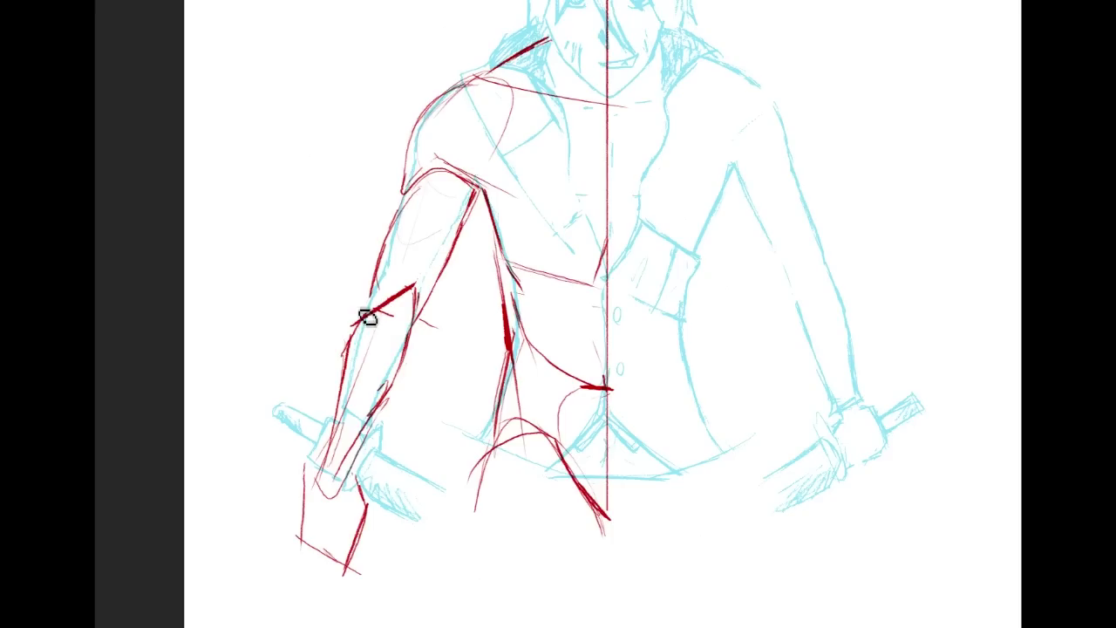
Step: Connect the outer upper-arm contour to the elbow crease and undo the trial stroke along the forearm
{"action": "left_click_drag", "start_coordinate": [373, 307], "coordinate": [387, 294]}
{"action": "key", "text": "ctrl+comma"}
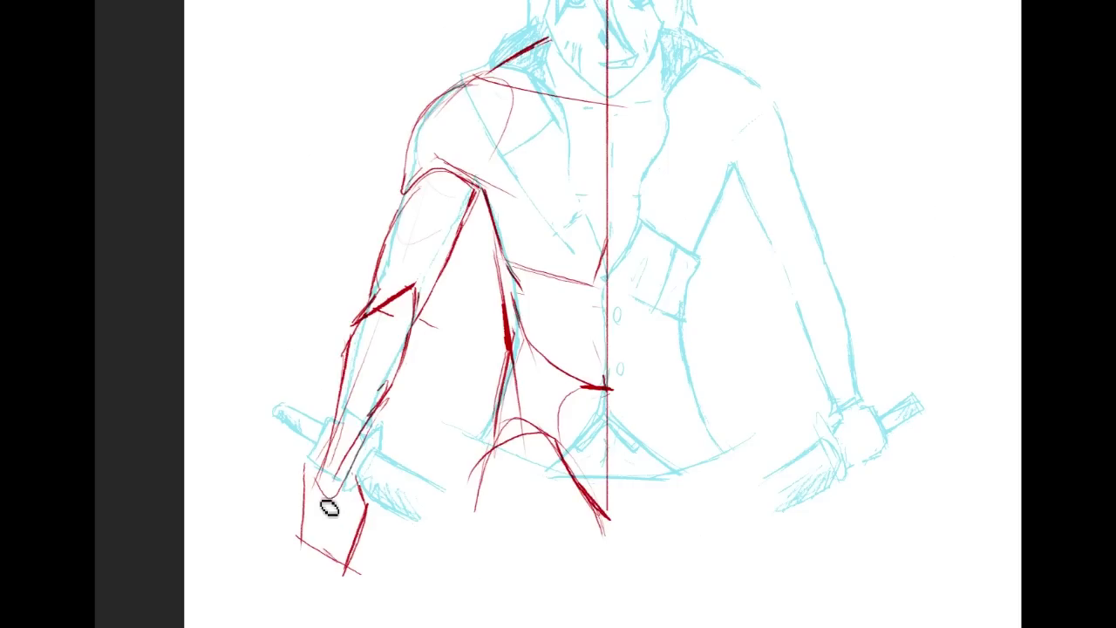
{"action": "left_click_drag", "start_coordinate": [345, 362], "coordinate": [309, 482]}
{"action": "key", "text": "ctrl+z"}
Step: Rotate the canvas, lasso the red forearm and hand, fade them with Hue/Saturation lightness +79, and deselect
{"action": "mouse_move", "coordinate": [137, 345]}
{"action": "left_mouse_down"}
{"action": "mouse_move", "coordinate": [162, 208]}
{"action": "mouse_move", "coordinate": [237, 62]}
{"action": "left_mouse_up"}
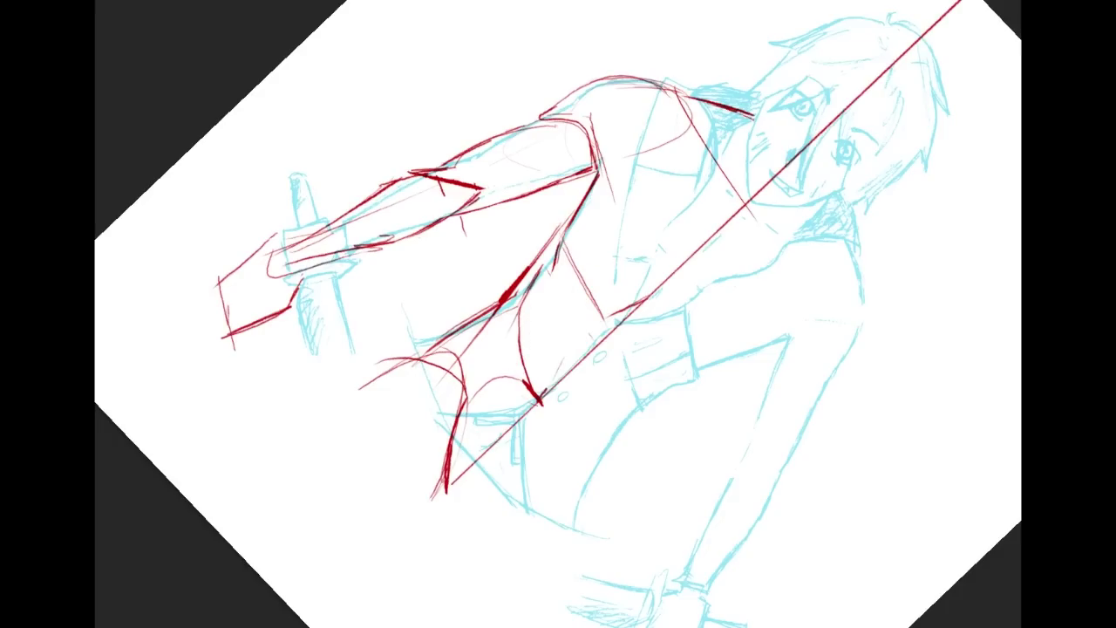
{"action": "left_click_drag", "start_coordinate": [260, 171], "coordinate": [418, 148]}
{"action": "mouse_move", "coordinate": [475, 213]}
{"action": "left_mouse_down"}
{"action": "mouse_move", "coordinate": [435, 248]}
{"action": "mouse_move", "coordinate": [279, 328]}
{"action": "mouse_move", "coordinate": [207, 342]}
{"action": "mouse_move", "coordinate": [208, 224]}
{"action": "left_mouse_up"}
{"action": "key", "text": "ctrl+u"}
{"action": "left_click_drag", "start_coordinate": [965, 209], "coordinate": [1017, 220]}
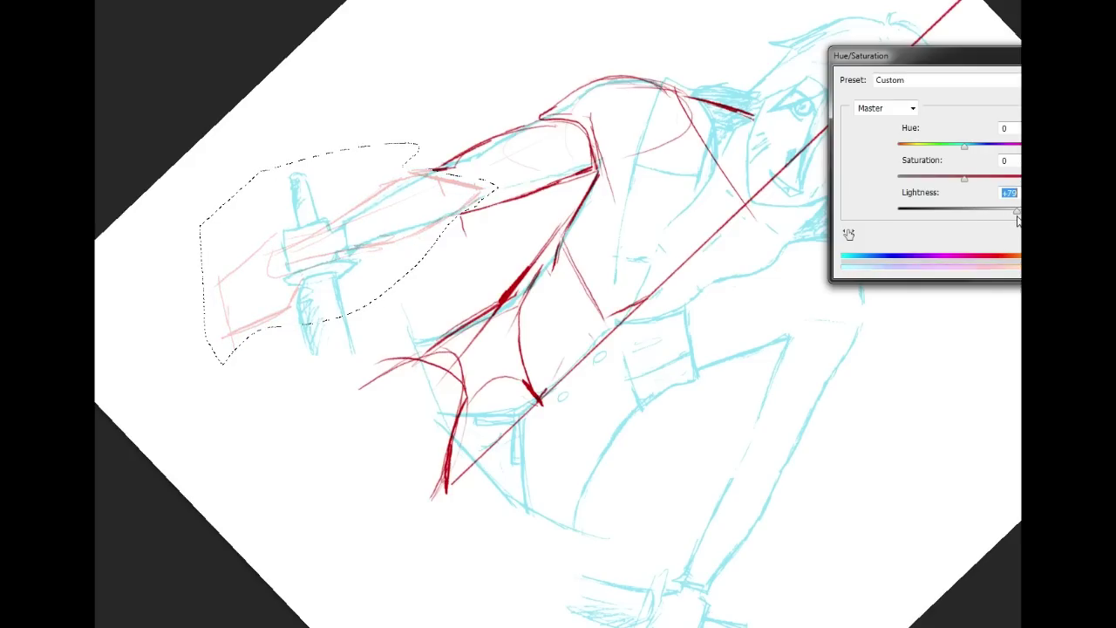
{"action": "key", "text": "Return"}
{"action": "key", "text": "ctrl+d"}
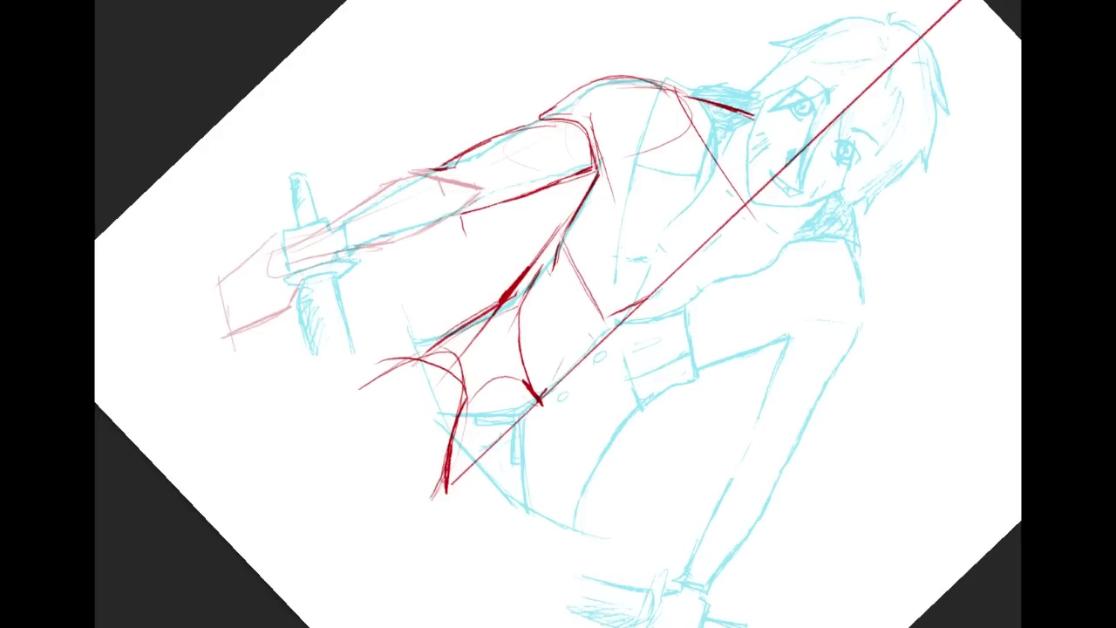
Step: Fade the blue underlying sketch by raising its lightness with Hue/Saturation
{"action": "key", "text": "ctrl+z"}
{"action": "key", "text": "ctrl+z"}
{"action": "key", "text": "ctrl+u"}
{"action": "left_click_drag", "start_coordinate": [980, 213], "coordinate": [993, 212]}
{"action": "key", "text": "Return"}
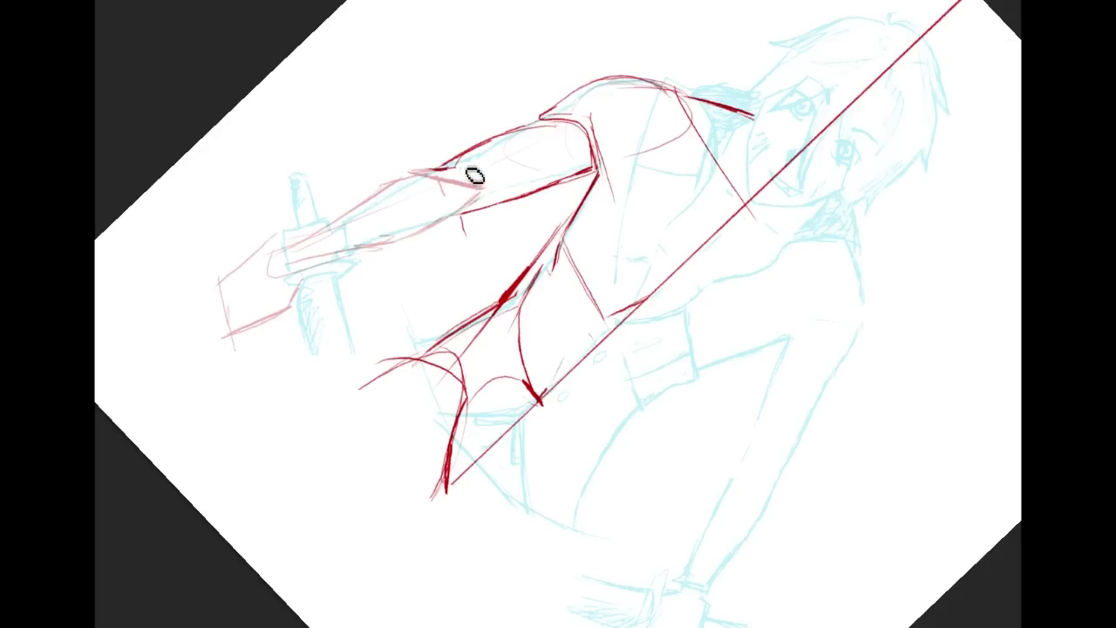
Step: Redraw the outer and inner forearm contours, the wrist and the start of the hand over the faded guides
{"action": "mouse_move", "coordinate": [441, 181]}
{"action": "left_mouse_down"}
{"action": "mouse_move", "coordinate": [403, 181]}
{"action": "mouse_move", "coordinate": [433, 180]}
{"action": "mouse_move", "coordinate": [401, 184]}
{"action": "mouse_move", "coordinate": [294, 260]}
{"action": "left_mouse_up"}
{"action": "left_click_drag", "start_coordinate": [397, 181], "coordinate": [279, 246]}
{"action": "mouse_move", "coordinate": [353, 220]}
{"action": "left_mouse_down"}
{"action": "mouse_move", "coordinate": [272, 256]}
{"action": "mouse_move", "coordinate": [281, 252]}
{"action": "mouse_move", "coordinate": [238, 294]}
{"action": "mouse_move", "coordinate": [273, 257]}
{"action": "mouse_move", "coordinate": [315, 282]}
{"action": "mouse_move", "coordinate": [315, 271]}
{"action": "mouse_move", "coordinate": [313, 309]}
{"action": "mouse_move", "coordinate": [283, 342]}
{"action": "mouse_move", "coordinate": [353, 265]}
{"action": "mouse_move", "coordinate": [315, 285]}
{"action": "mouse_move", "coordinate": [324, 272]}
{"action": "mouse_move", "coordinate": [401, 259]}
{"action": "mouse_move", "coordinate": [313, 275]}
{"action": "left_mouse_up"}
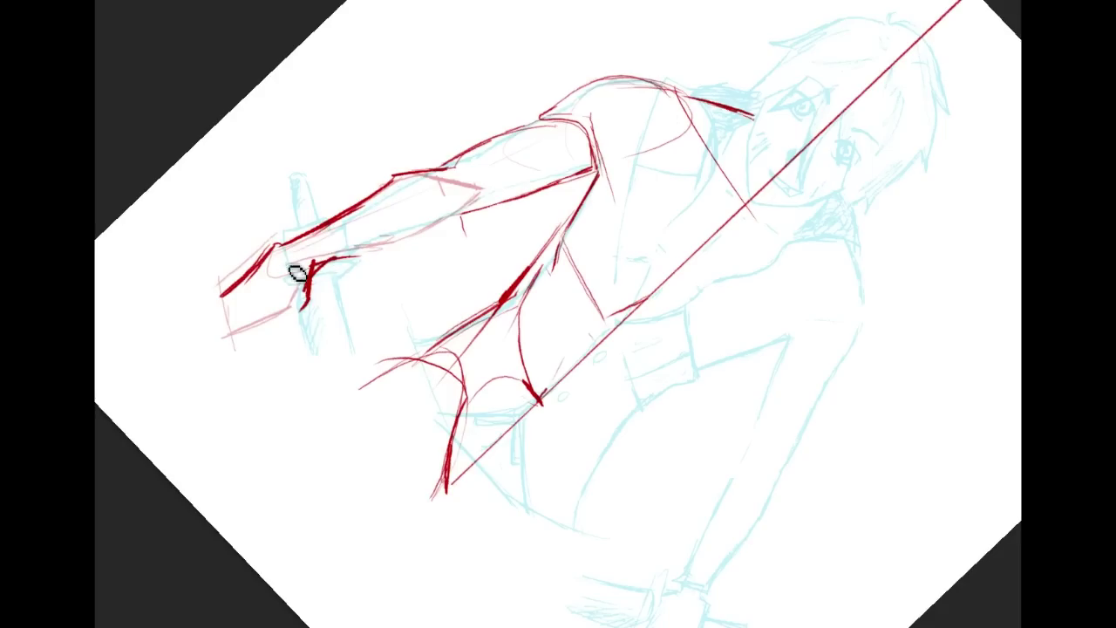
{"action": "mouse_move", "coordinate": [316, 267]}
{"action": "left_mouse_down"}
{"action": "mouse_move", "coordinate": [419, 250]}
{"action": "mouse_move", "coordinate": [459, 212]}
{"action": "left_mouse_up"}
{"action": "left_click_drag", "start_coordinate": [405, 249], "coordinate": [460, 212]}
{"action": "left_click_drag", "start_coordinate": [403, 250], "coordinate": [336, 260]}
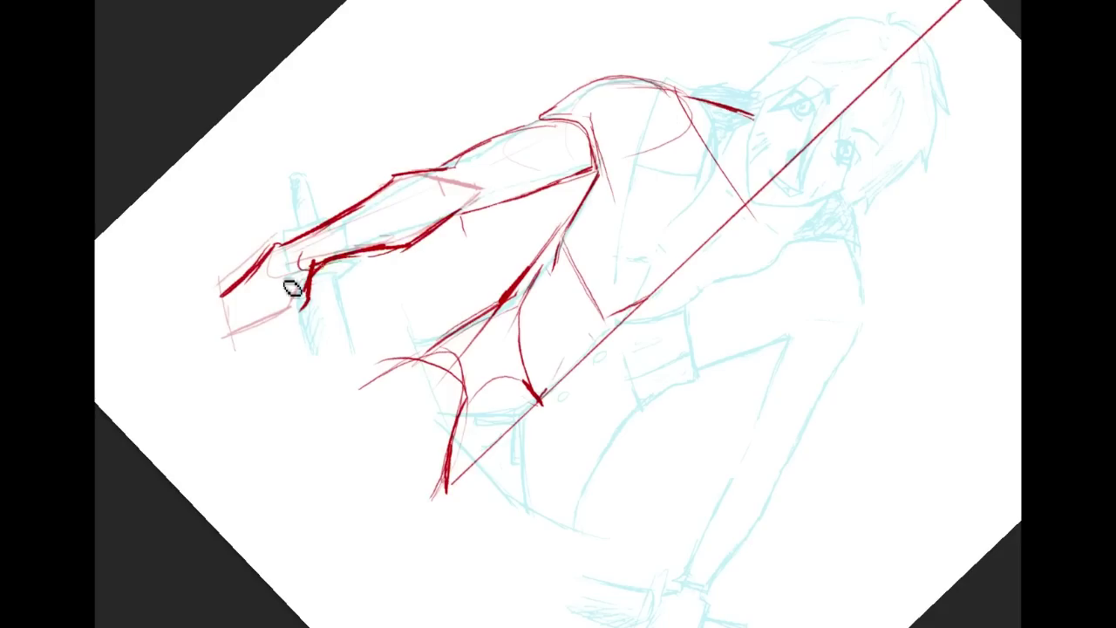
Step: Undo the last hand stroke and redraw the fist's angular outline with the knuckle edge, lower edge and thumb
{"action": "key", "text": "ctrl+z"}
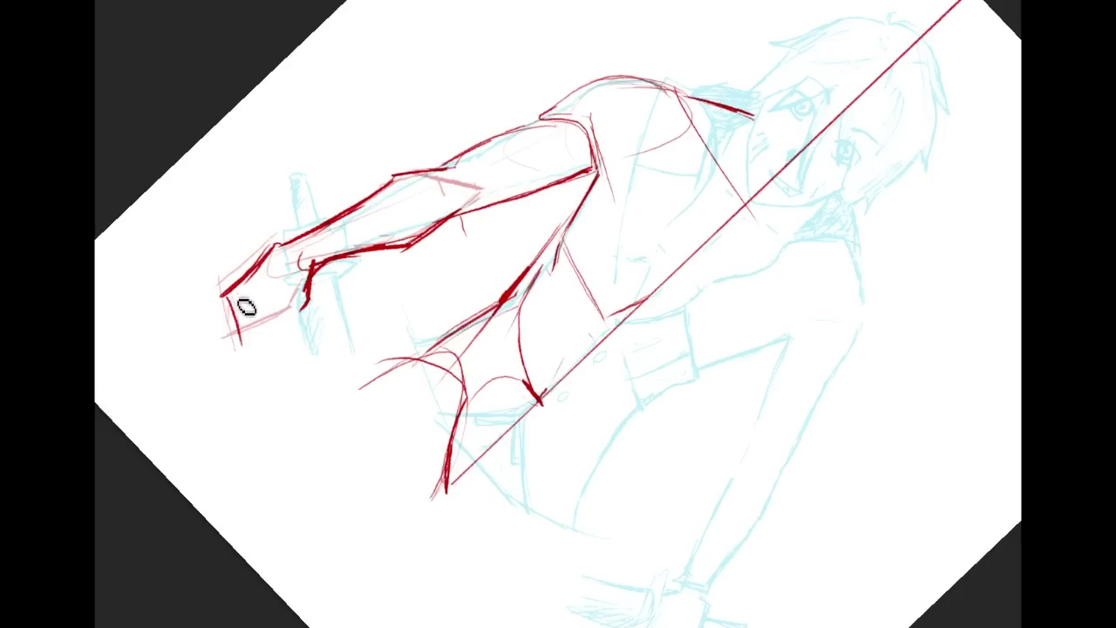
{"action": "mouse_move", "coordinate": [236, 288]}
{"action": "left_mouse_down"}
{"action": "mouse_move", "coordinate": [263, 345]}
{"action": "mouse_move", "coordinate": [252, 340]}
{"action": "mouse_move", "coordinate": [310, 333]}
{"action": "mouse_move", "coordinate": [315, 306]}
{"action": "mouse_move", "coordinate": [307, 323]}
{"action": "mouse_move", "coordinate": [303, 301]}
{"action": "mouse_move", "coordinate": [307, 322]}
{"action": "mouse_move", "coordinate": [294, 317]}
{"action": "mouse_move", "coordinate": [306, 325]}
{"action": "mouse_move", "coordinate": [282, 332]}
{"action": "mouse_move", "coordinate": [304, 314]}
{"action": "left_mouse_up"}
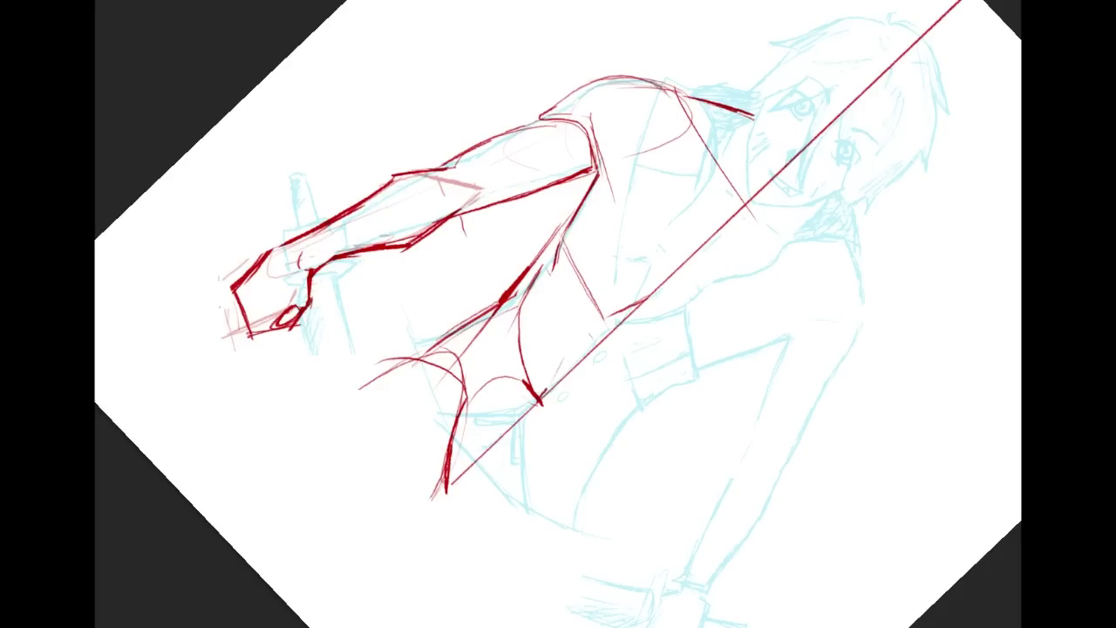
Step: Lasso the thumb side of the hand, distort it narrower with Free Transform, and add a finger line at the fist's lower edge
{"action": "left_click_drag", "start_coordinate": [690, 171], "coordinate": [558, 114]}
{"action": "mouse_move", "coordinate": [693, 347]}
{"action": "left_mouse_down"}
{"action": "mouse_move", "coordinate": [692, 487]}
{"action": "mouse_move", "coordinate": [694, 327]}
{"action": "left_mouse_up"}
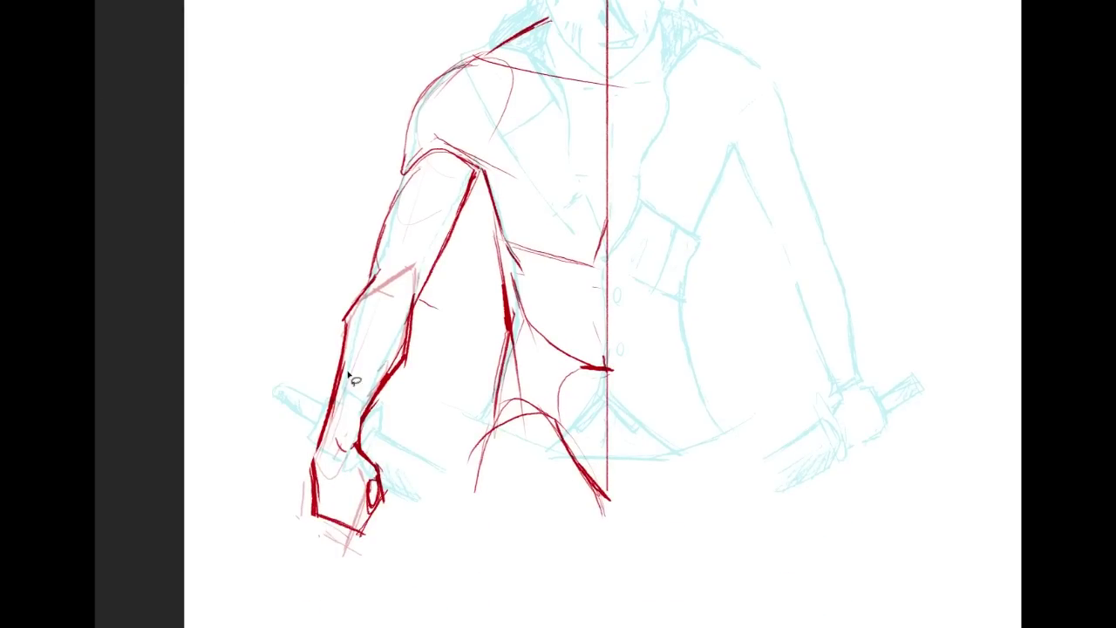
{"action": "left_click_drag", "start_coordinate": [362, 547], "coordinate": [416, 438]}
{"action": "key", "text": "ctrl+t"}
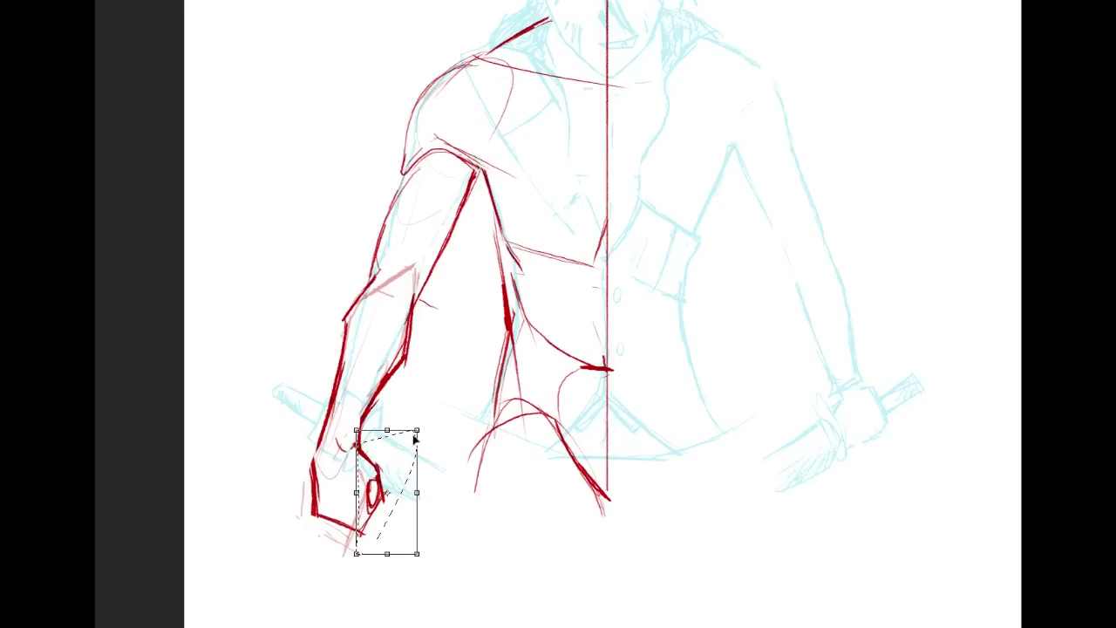
{"action": "left_click_drag", "start_coordinate": [415, 432], "coordinate": [409, 429]}
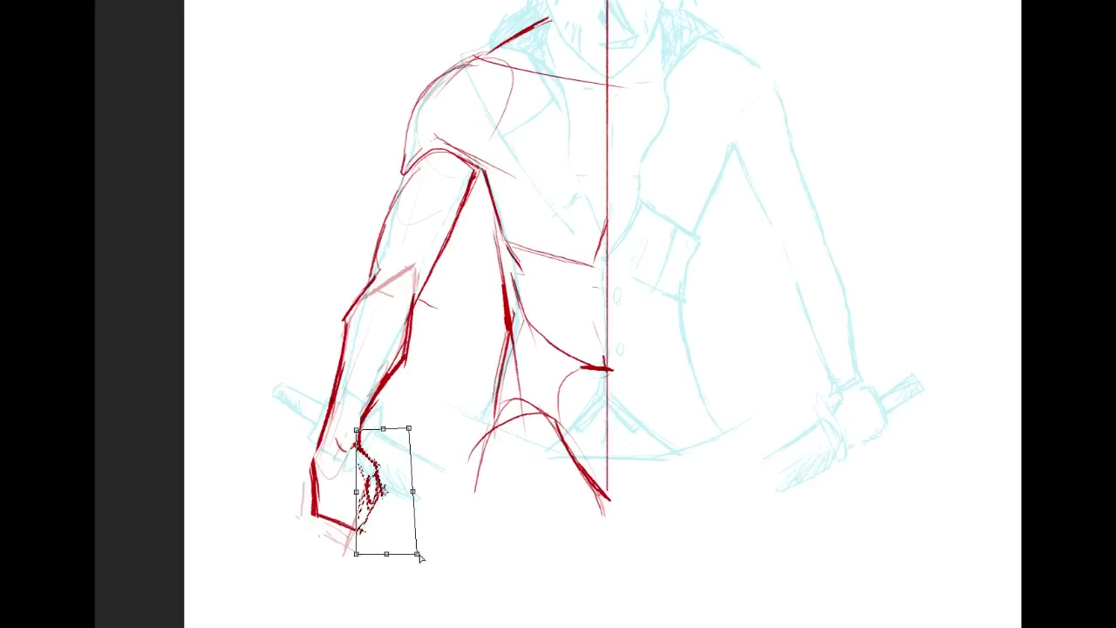
{"action": "left_click_drag", "start_coordinate": [417, 554], "coordinate": [405, 565]}
{"action": "left_click_drag", "start_coordinate": [406, 495], "coordinate": [403, 475]}
{"action": "key", "text": "Return"}
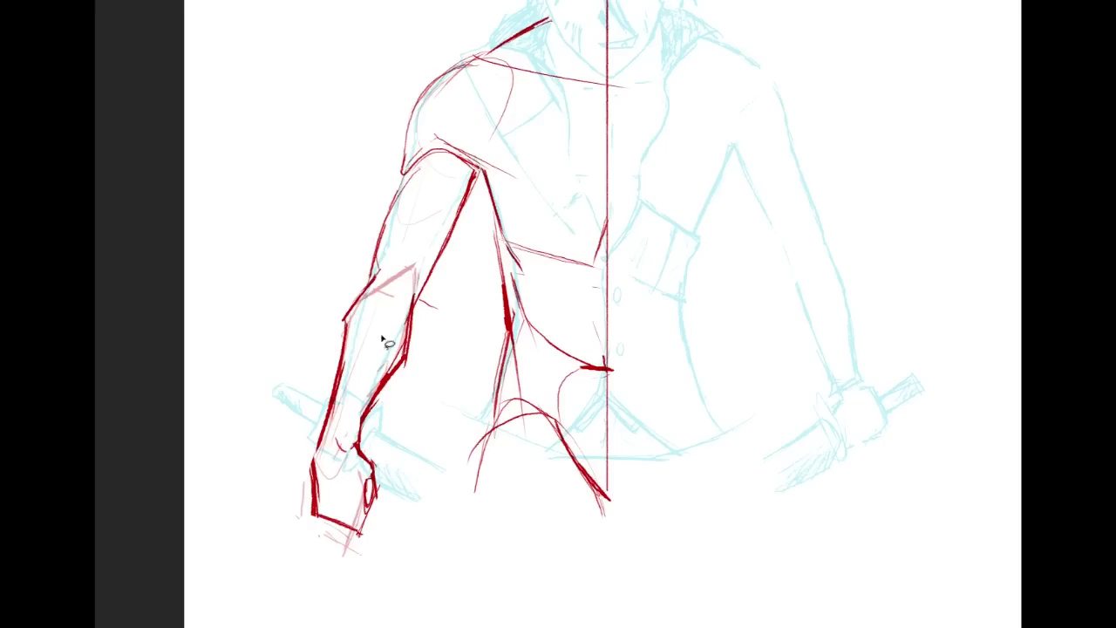
{"action": "left_click_drag", "start_coordinate": [339, 512], "coordinate": [366, 528]}
Step: Reinforce the shoulder's outer contour and upper slope, and thicken the outer upper-arm line down to the elbow
{"action": "scroll", "coordinate": [489, 312], "scroll_direction": "up", "scroll_amount": 5}
{"action": "scroll", "coordinate": [489, 312], "scroll_direction": "down", "scroll_amount": 4}
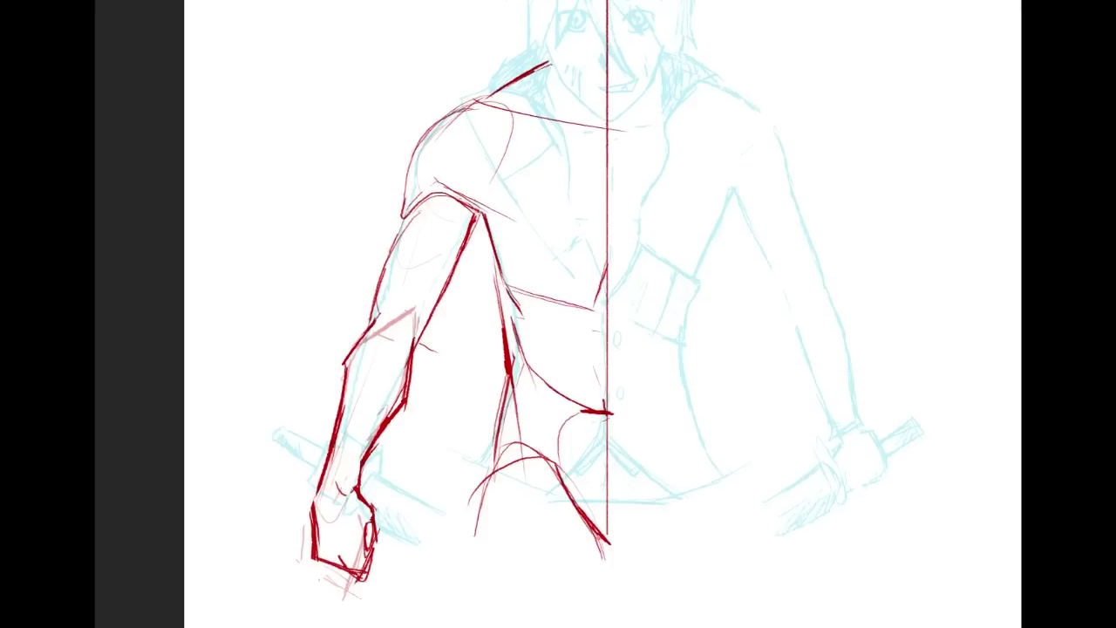
{"action": "scroll", "coordinate": [489, 312], "scroll_direction": "up", "scroll_amount": 3}
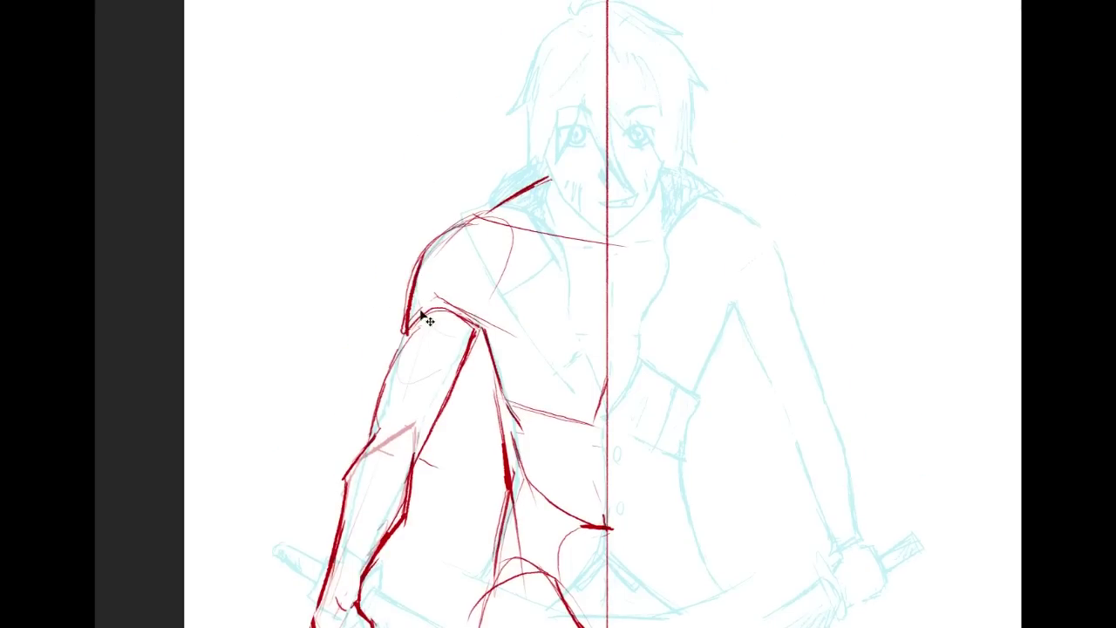
{"action": "left_click_drag", "start_coordinate": [403, 332], "coordinate": [413, 274]}
{"action": "mouse_move", "coordinate": [477, 216]}
{"action": "left_mouse_down"}
{"action": "mouse_move", "coordinate": [421, 243]}
{"action": "mouse_move", "coordinate": [474, 217]}
{"action": "left_mouse_up"}
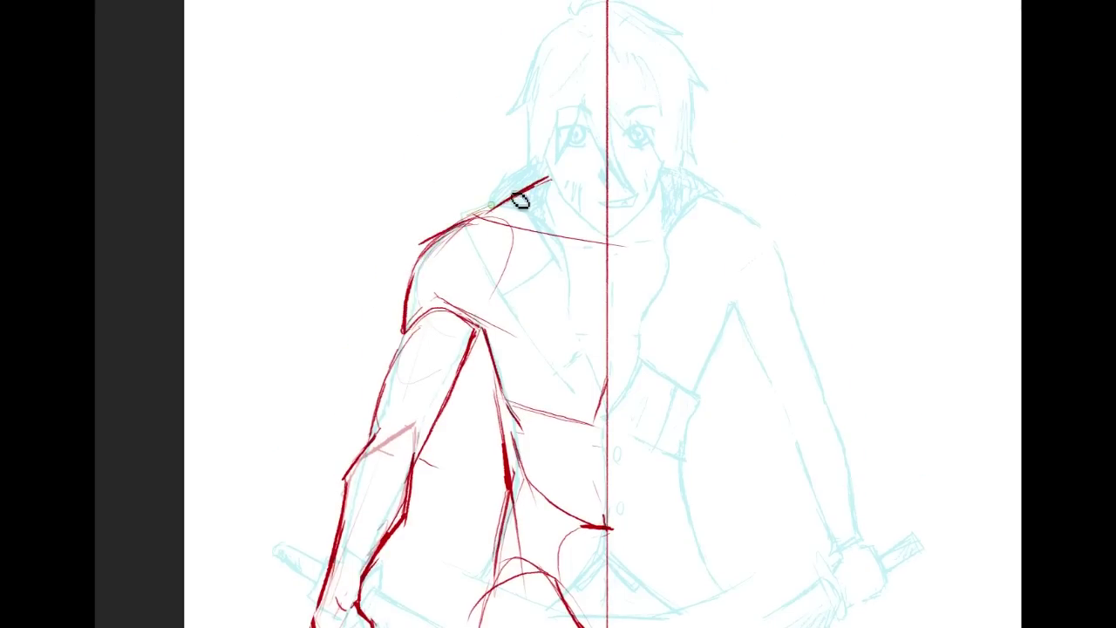
{"action": "mouse_move", "coordinate": [412, 333]}
{"action": "left_mouse_down"}
{"action": "mouse_move", "coordinate": [382, 380]}
{"action": "mouse_move", "coordinate": [367, 467]}
{"action": "left_mouse_up"}
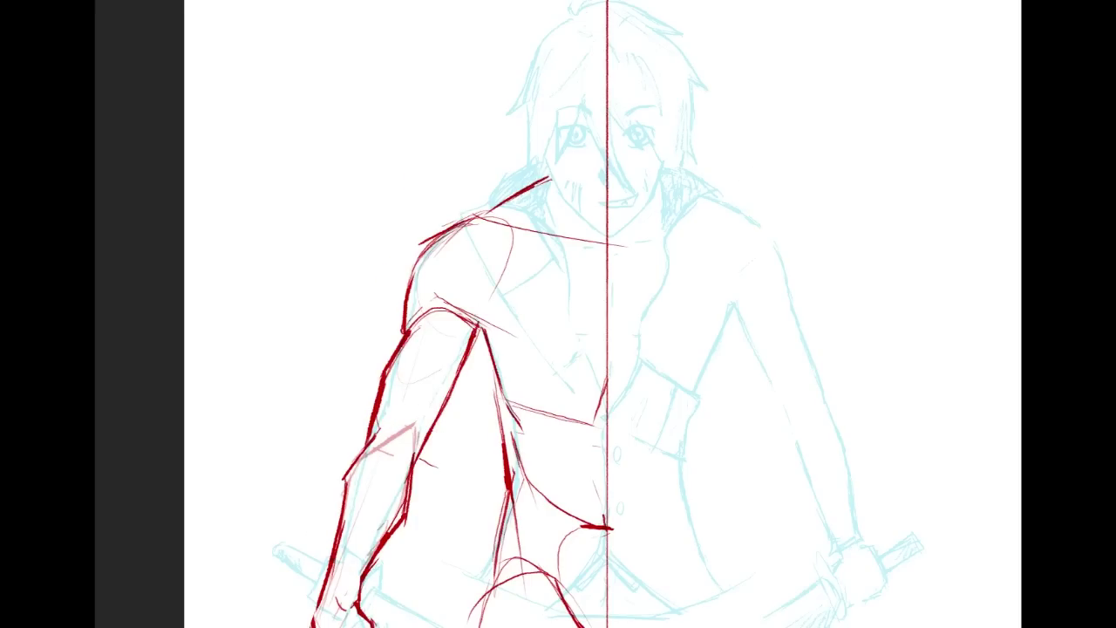
Step: Thicken the torso's side contour from the armpit over the ribs and waist to the hip and upper thigh
{"action": "left_click_drag", "start_coordinate": [478, 329], "coordinate": [520, 427]}
{"action": "left_click_drag", "start_coordinate": [508, 417], "coordinate": [518, 488]}
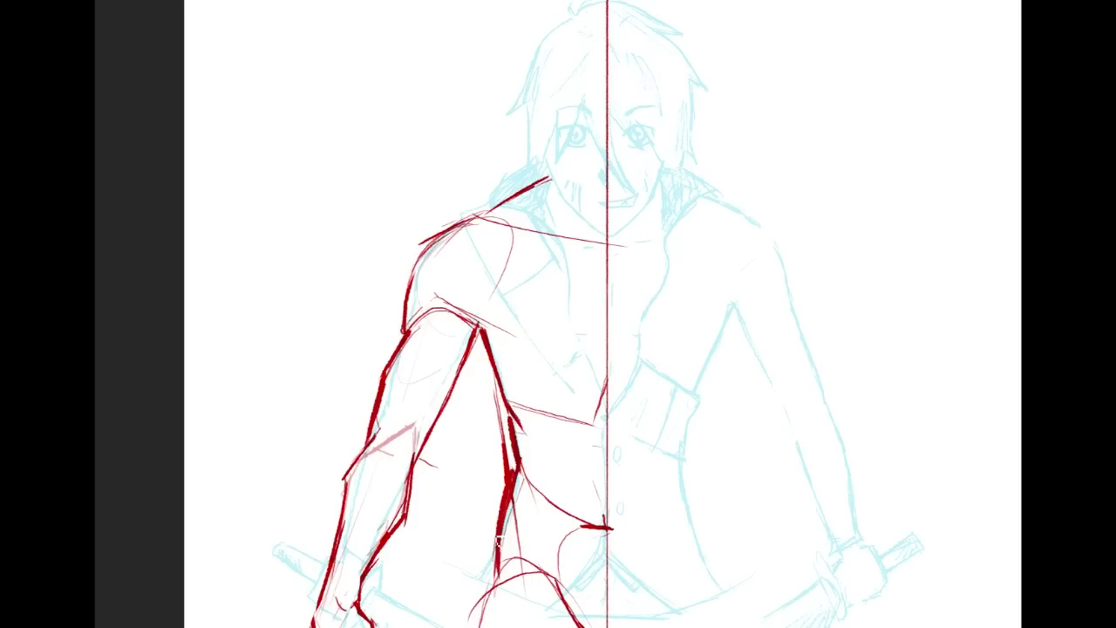
{"action": "left_click_drag", "start_coordinate": [514, 471], "coordinate": [484, 610]}
{"action": "scroll", "coordinate": [489, 511], "scroll_direction": "down", "scroll_amount": 3}
{"action": "left_click_drag", "start_coordinate": [494, 485], "coordinate": [471, 554]}
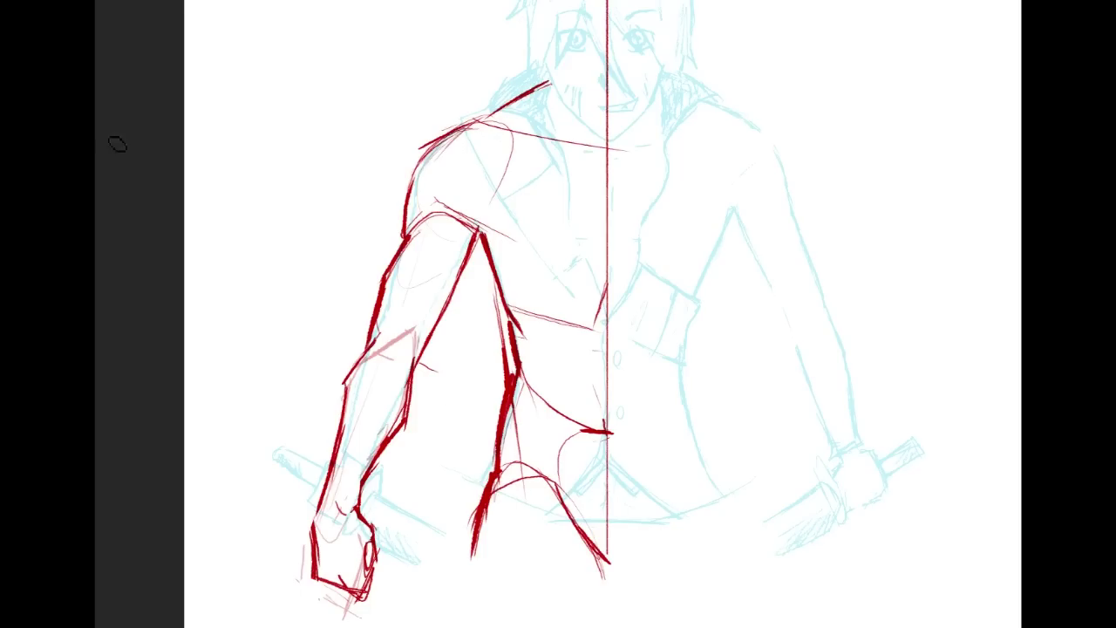
Step: Erase the excess width along the waist and hip contour, and reinforce the pelvis line where it meets the centre line
{"action": "left_click_drag", "start_coordinate": [498, 328], "coordinate": [500, 331]}
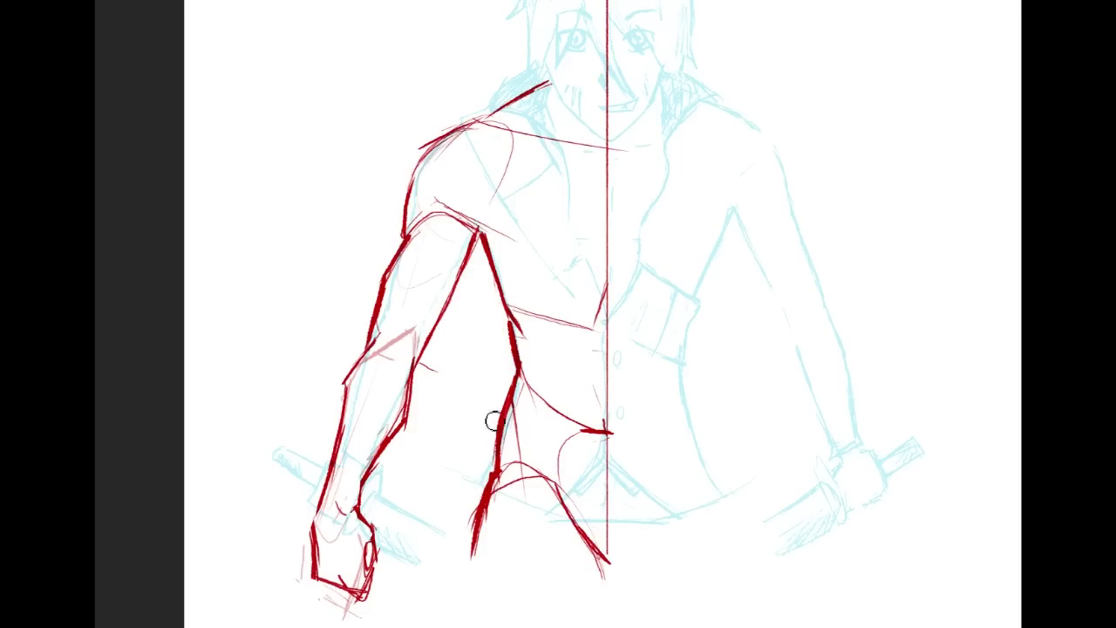
{"action": "mouse_move", "coordinate": [501, 407]}
{"action": "left_mouse_down"}
{"action": "mouse_move", "coordinate": [494, 438]}
{"action": "mouse_move", "coordinate": [505, 390]}
{"action": "mouse_move", "coordinate": [468, 517]}
{"action": "left_mouse_up"}
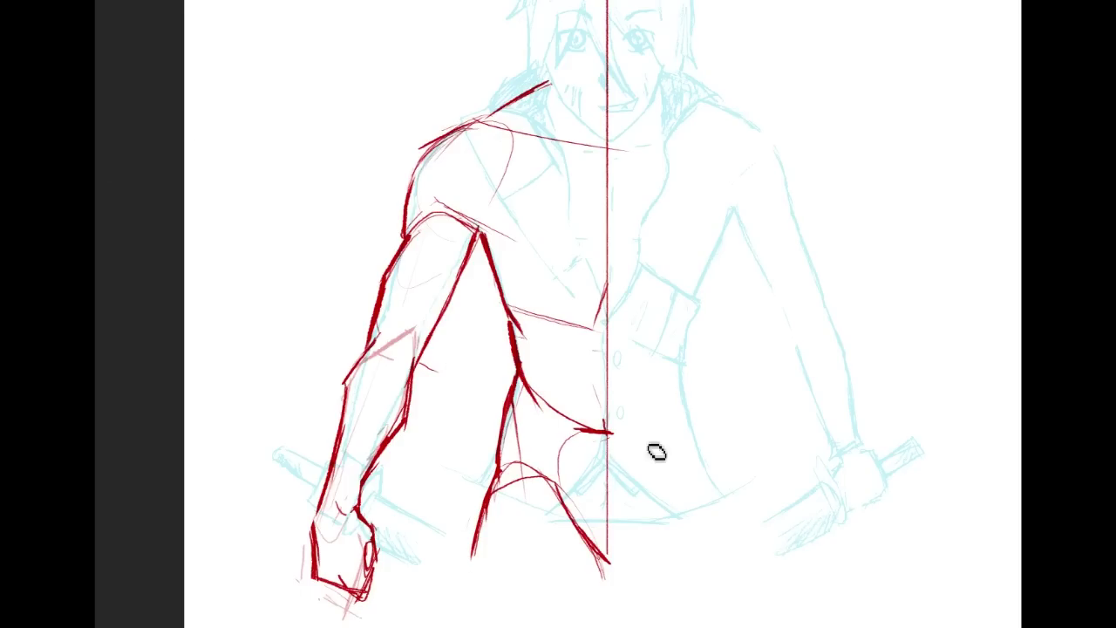
{"action": "mouse_move", "coordinate": [628, 410]}
{"action": "left_mouse_down"}
{"action": "mouse_move", "coordinate": [624, 574]}
{"action": "mouse_move", "coordinate": [628, 402]}
{"action": "left_mouse_up"}
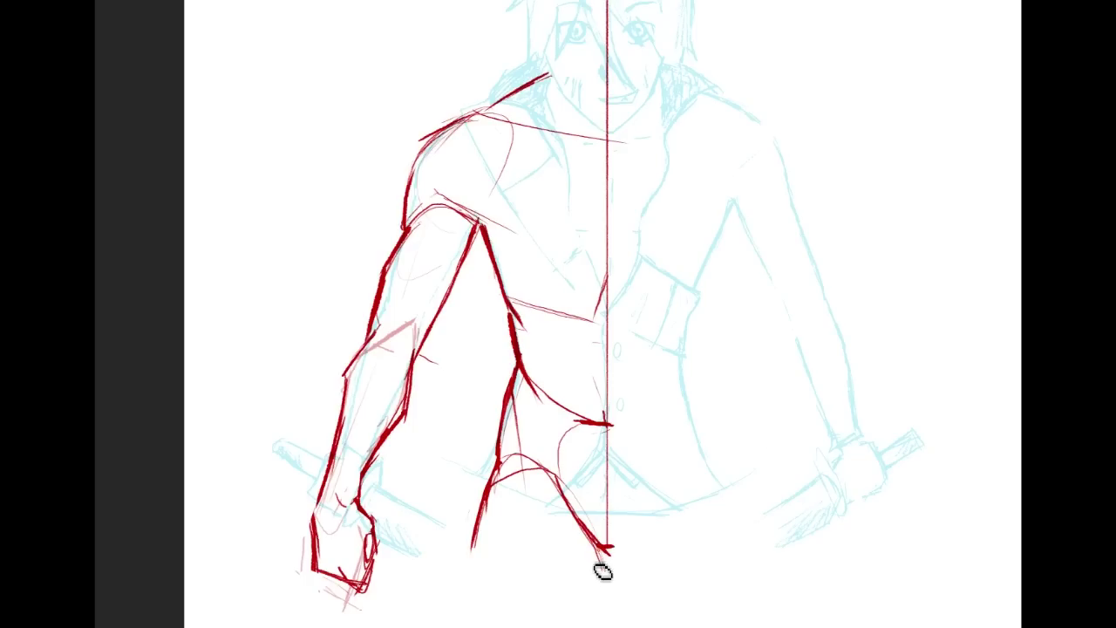
{"action": "mouse_move", "coordinate": [601, 558]}
{"action": "left_mouse_down"}
{"action": "mouse_move", "coordinate": [598, 591]}
{"action": "mouse_move", "coordinate": [619, 552]}
{"action": "mouse_move", "coordinate": [594, 591]}
{"action": "left_mouse_up"}
Step: Draw the left-hand half of the head with the skull curve, the side of the face and the jawline toward the chin
{"action": "scroll", "coordinate": [826, 437], "scroll_direction": "up", "scroll_amount": 3}
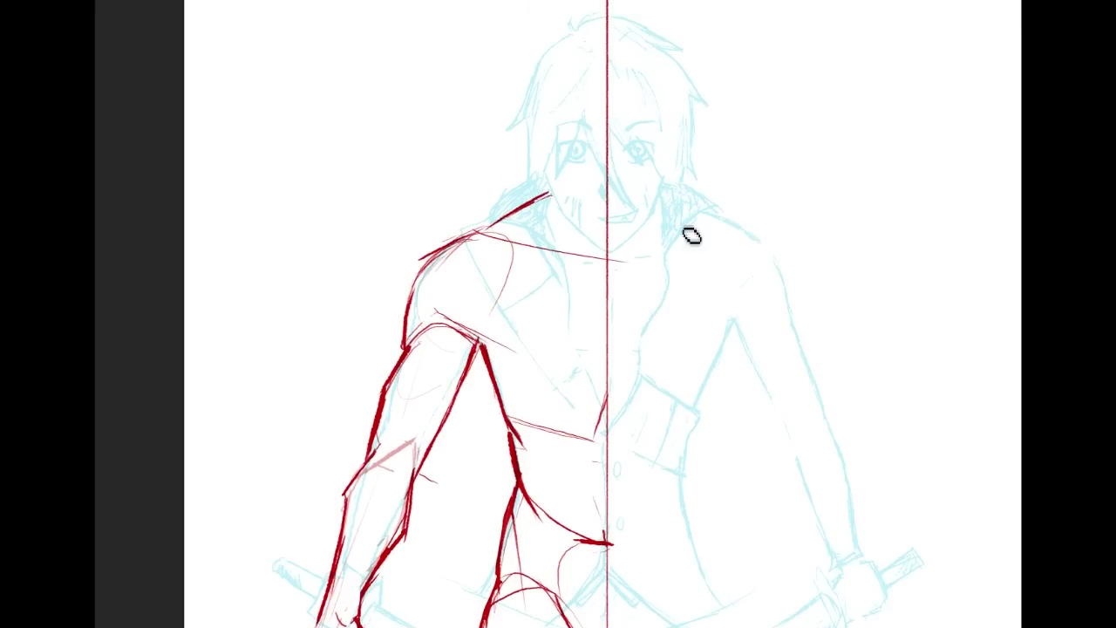
{"action": "scroll", "coordinate": [864, 351], "scroll_direction": "up", "scroll_amount": 1}
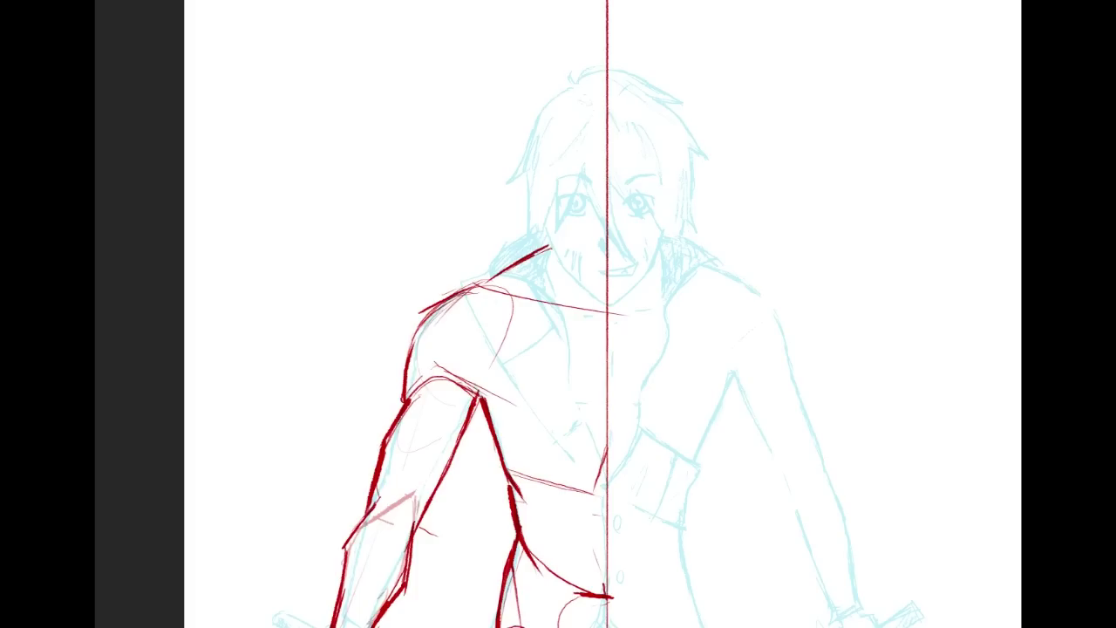
{"action": "scroll", "coordinate": [602, 314], "scroll_direction": "down", "scroll_amount": 1}
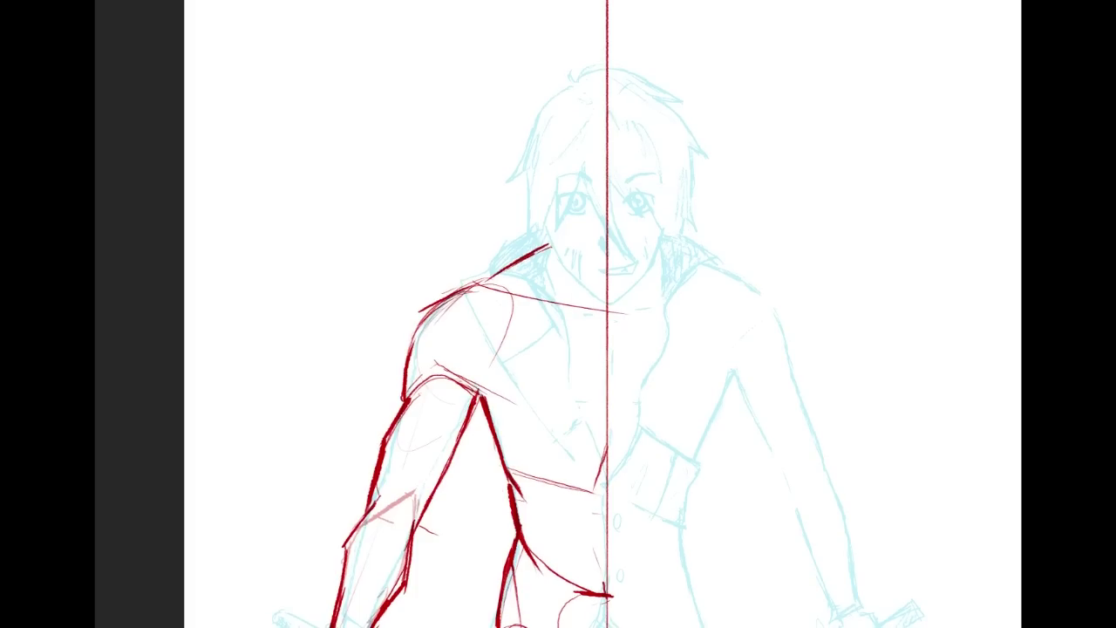
{"action": "key", "text": "ctrl+plus"}
{"action": "scroll", "coordinate": [557, 314], "scroll_direction": "up", "scroll_amount": 3}
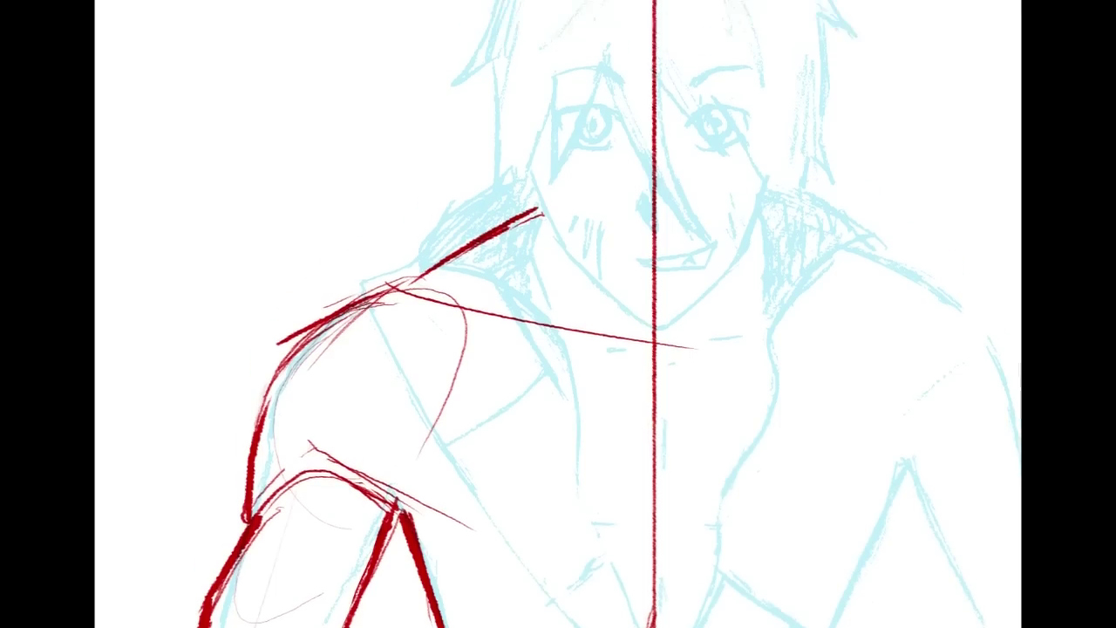
{"action": "left_click_drag", "start_coordinate": [708, 333], "coordinate": [732, 365]}
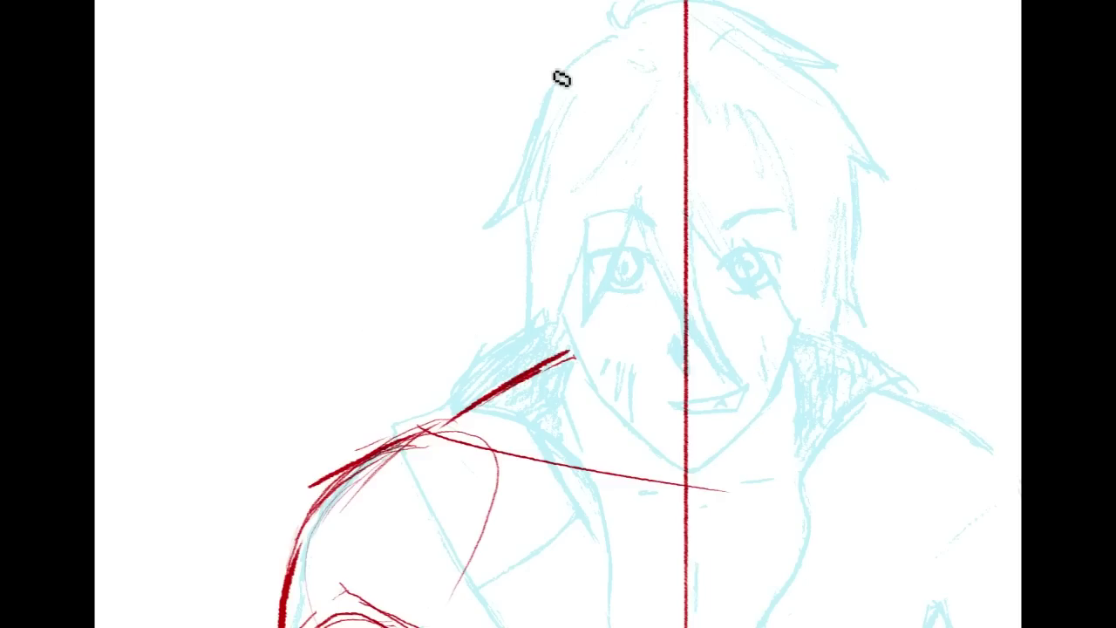
{"action": "left_click_drag", "start_coordinate": [563, 75], "coordinate": [622, 26]}
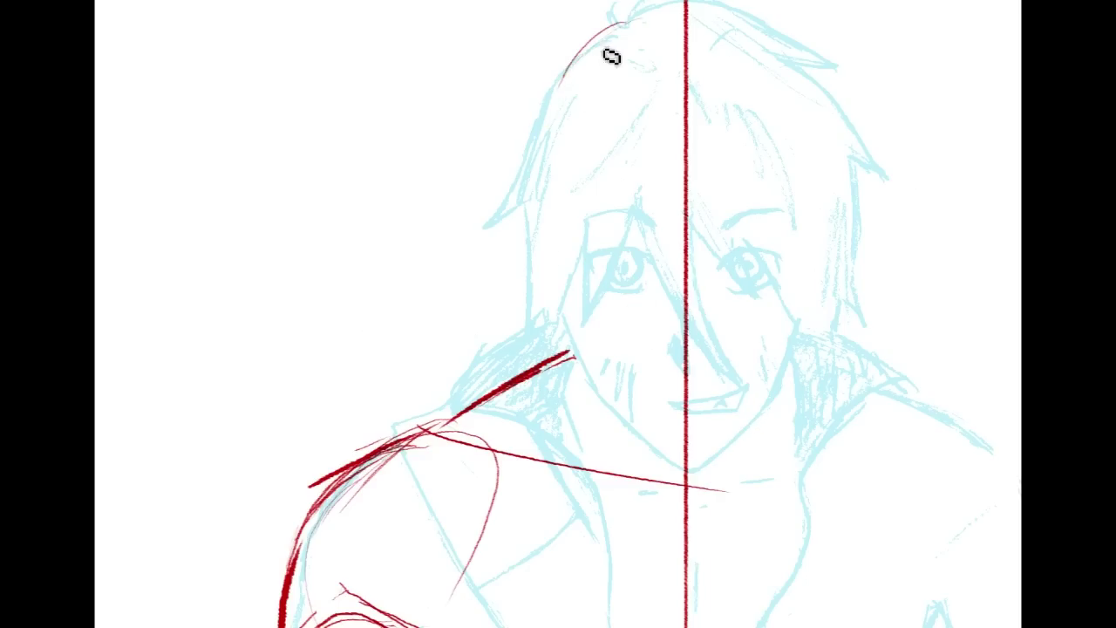
{"action": "left_click_drag", "start_coordinate": [541, 164], "coordinate": [562, 321]}
{"action": "mouse_move", "coordinate": [540, 185]}
{"action": "left_mouse_down"}
{"action": "mouse_move", "coordinate": [558, 304]}
{"action": "mouse_move", "coordinate": [618, 422]}
{"action": "left_mouse_up"}
{"action": "left_click_drag", "start_coordinate": [563, 337], "coordinate": [622, 413]}
{"action": "left_click_drag", "start_coordinate": [575, 355], "coordinate": [669, 460]}
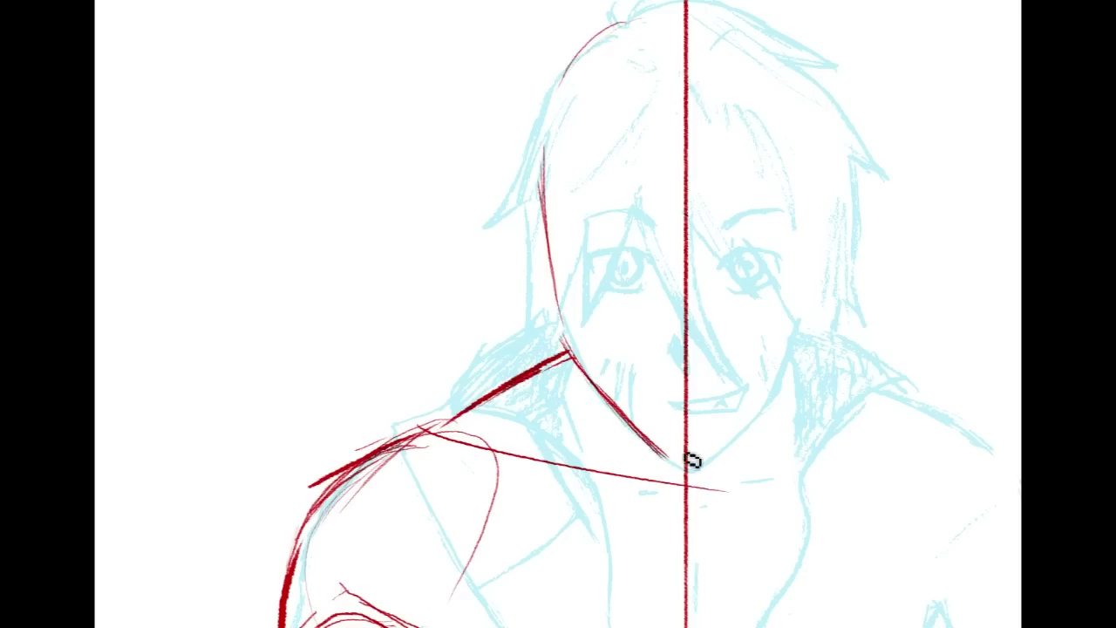
Step: Redo the line along the temple and cheek and sketch the ear beside it
{"action": "left_click_drag", "start_coordinate": [540, 175], "coordinate": [571, 356]}
{"action": "key", "text": "ctrl+z"}
{"action": "left_click_drag", "start_coordinate": [546, 167], "coordinate": [567, 328]}
{"action": "mouse_move", "coordinate": [541, 225]}
{"action": "left_mouse_down"}
{"action": "mouse_move", "coordinate": [547, 266]}
{"action": "mouse_move", "coordinate": [540, 259]}
{"action": "mouse_move", "coordinate": [551, 305]}
{"action": "left_mouse_up"}
Step: Draw the left-hand eyebrow and the eye with upper and lower lids, a round iris and a narrow vertical pupil
{"action": "mouse_move", "coordinate": [572, 224]}
{"action": "left_mouse_down"}
{"action": "mouse_move", "coordinate": [680, 240]}
{"action": "mouse_move", "coordinate": [666, 229]}
{"action": "left_mouse_up"}
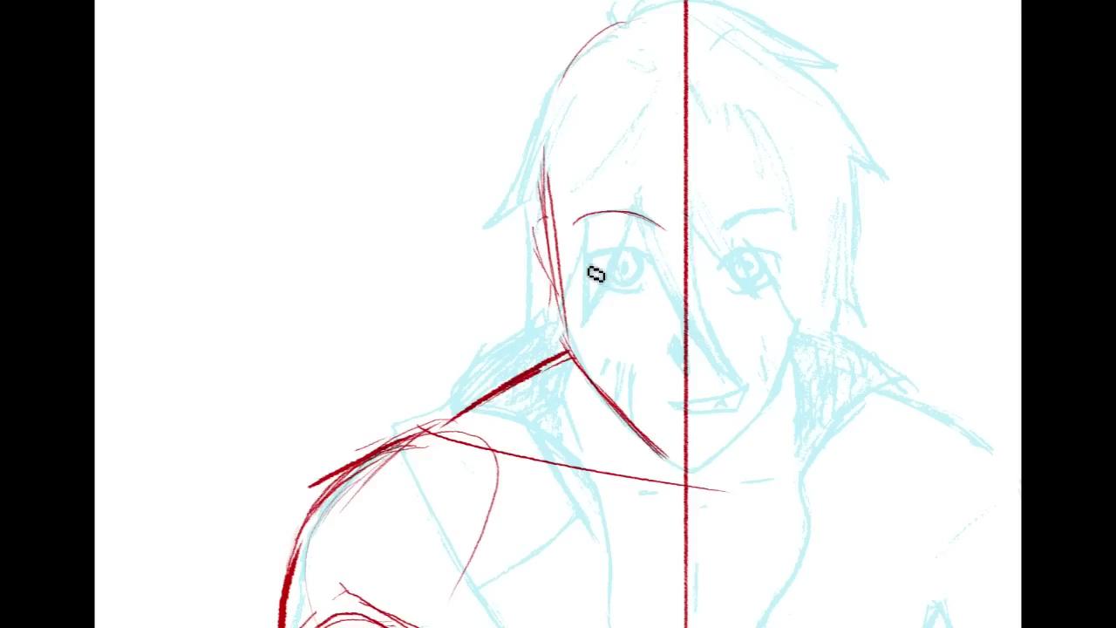
{"action": "mouse_move", "coordinate": [587, 270]}
{"action": "left_mouse_down"}
{"action": "mouse_move", "coordinate": [612, 296]}
{"action": "mouse_move", "coordinate": [647, 285]}
{"action": "mouse_move", "coordinate": [638, 298]}
{"action": "mouse_move", "coordinate": [666, 302]}
{"action": "left_mouse_up"}
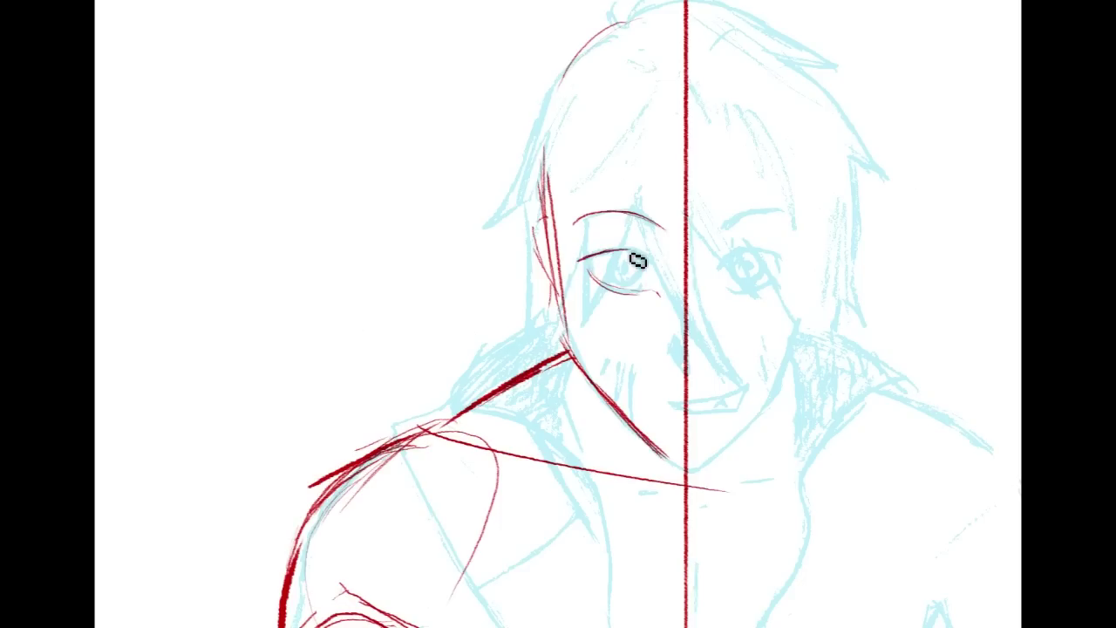
{"action": "left_click_drag", "start_coordinate": [599, 269], "coordinate": [610, 290]}
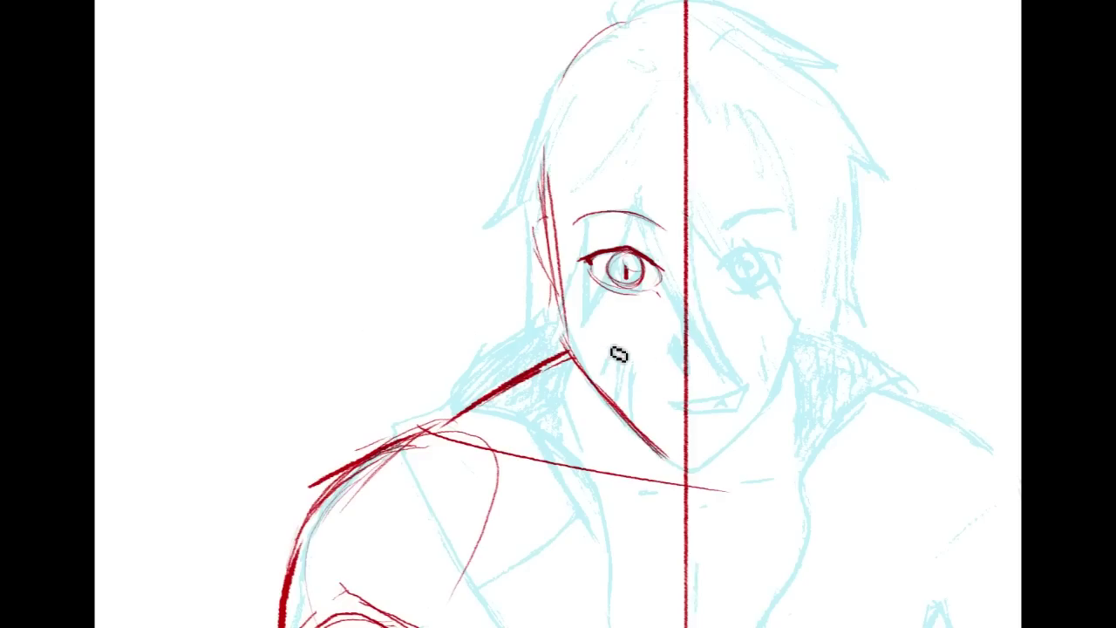
Step: Mark the nose base and mouth with short lines, then darken the upper lash line and eyebrow and add an eyelid crease
{"action": "left_click_drag", "start_coordinate": [668, 405], "coordinate": [686, 405]}
{"action": "key", "text": "ctrl+z"}
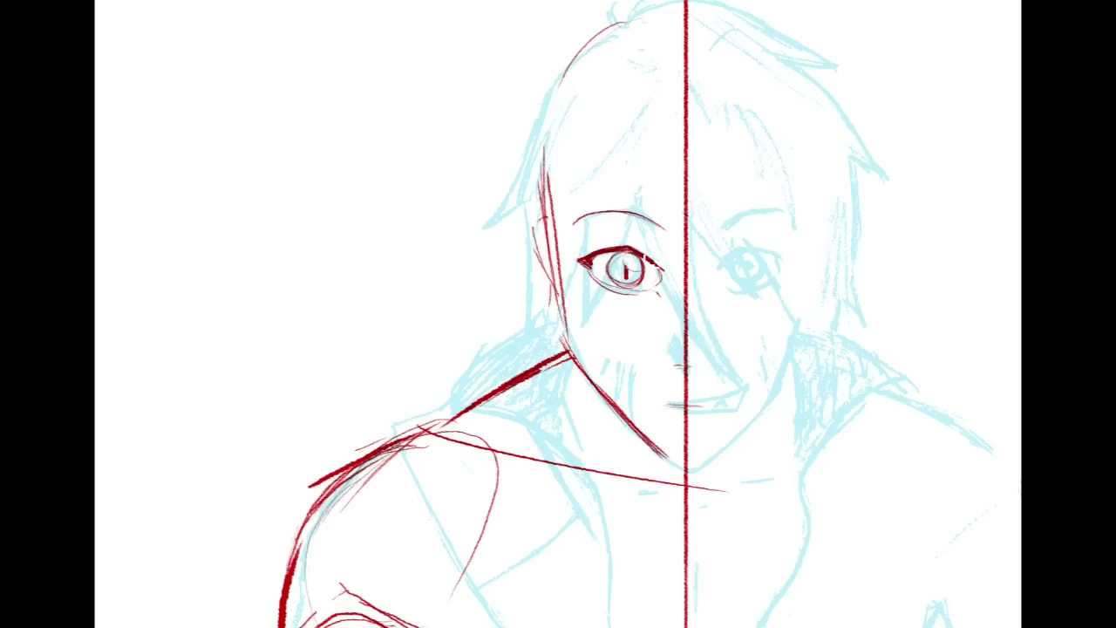
{"action": "mouse_move", "coordinate": [595, 250]}
{"action": "left_mouse_down"}
{"action": "mouse_move", "coordinate": [636, 239]}
{"action": "mouse_move", "coordinate": [603, 235]}
{"action": "mouse_move", "coordinate": [661, 268]}
{"action": "left_mouse_up"}
{"action": "left_click_drag", "start_coordinate": [618, 229], "coordinate": [667, 270]}
{"action": "mouse_move", "coordinate": [568, 225]}
{"action": "left_mouse_down"}
{"action": "mouse_move", "coordinate": [592, 219]}
{"action": "mouse_move", "coordinate": [660, 238]}
{"action": "left_mouse_up"}
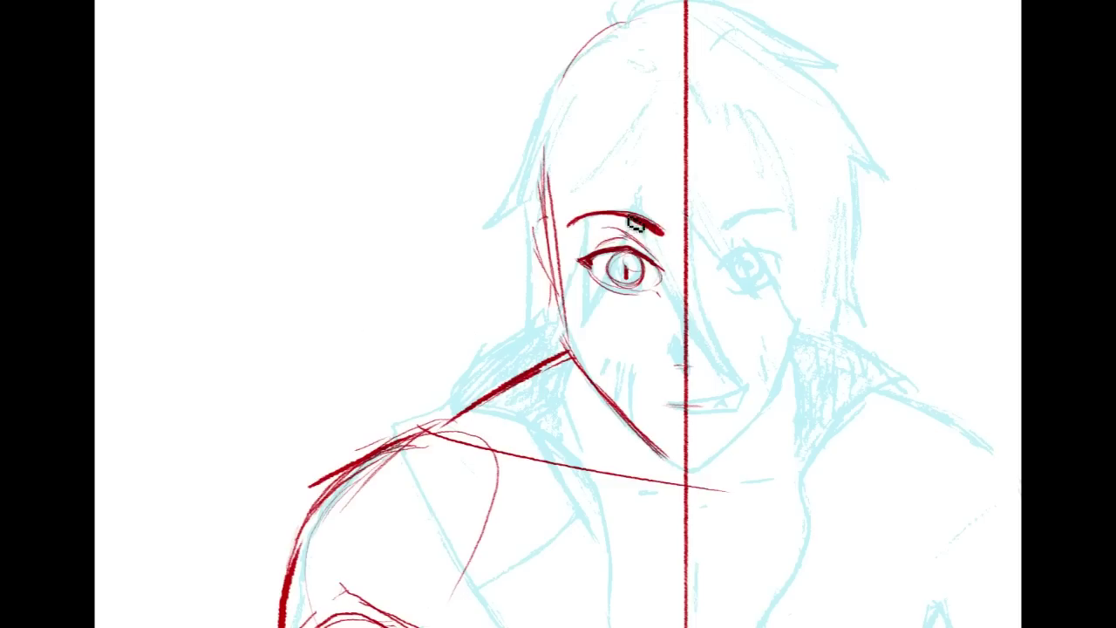
Step: Replace the trial horizontal guide with faint vertical guides at the inner corners of both eyes to check their spacing
{"action": "left_click_drag", "start_coordinate": [666, 235], "coordinate": [770, 259]}
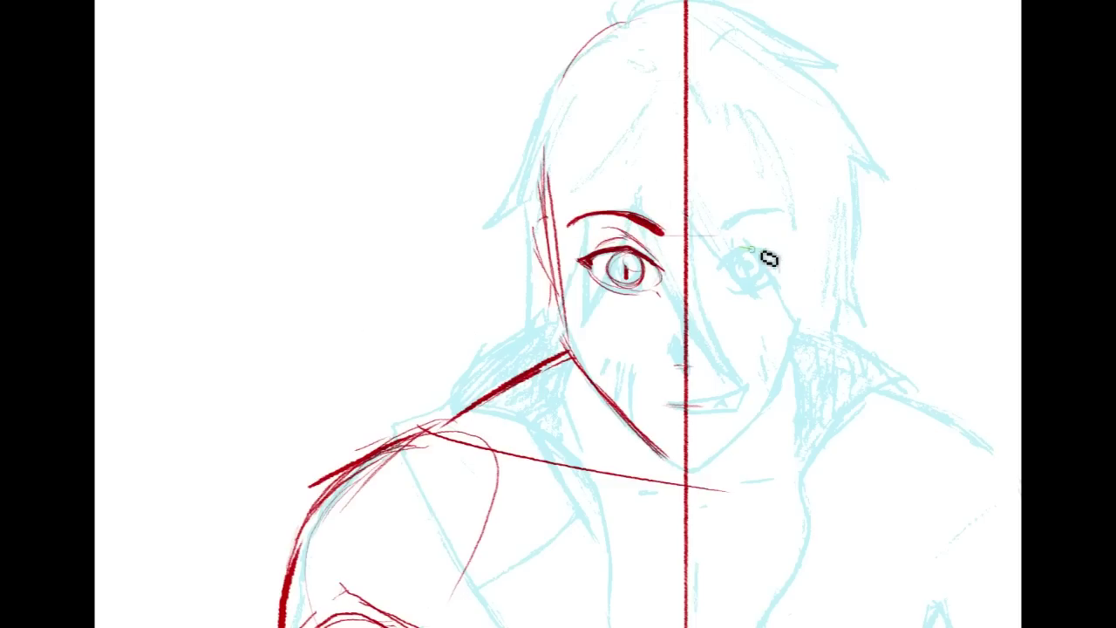
{"action": "key", "text": "ctrl+z"}
{"action": "left_click_drag", "start_coordinate": [658, 210], "coordinate": [659, 319]}
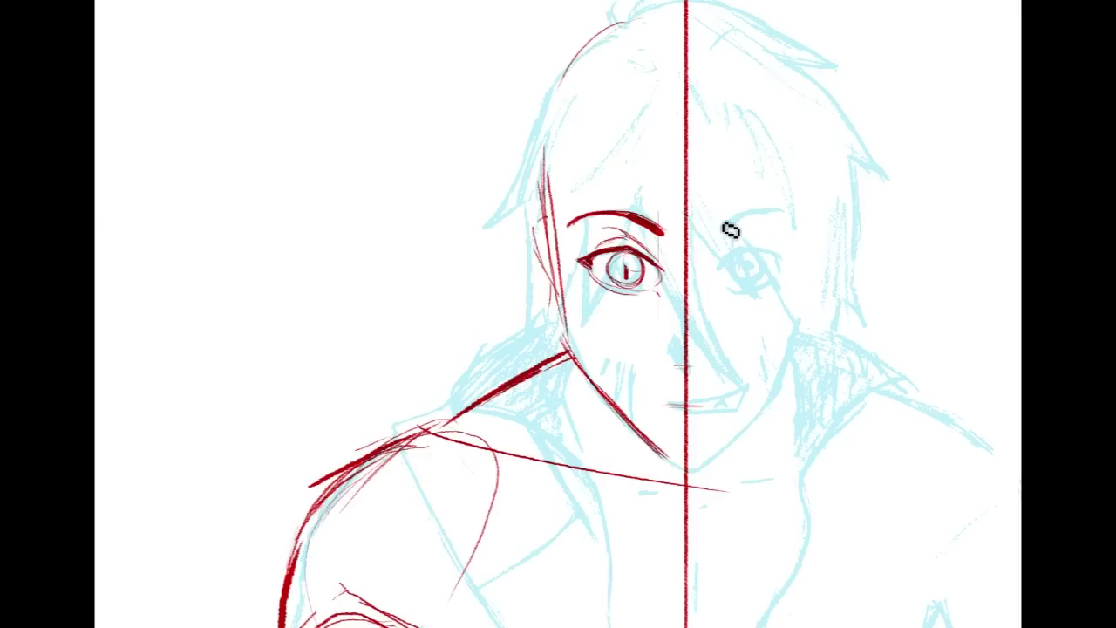
{"action": "left_click_drag", "start_coordinate": [725, 221], "coordinate": [733, 339]}
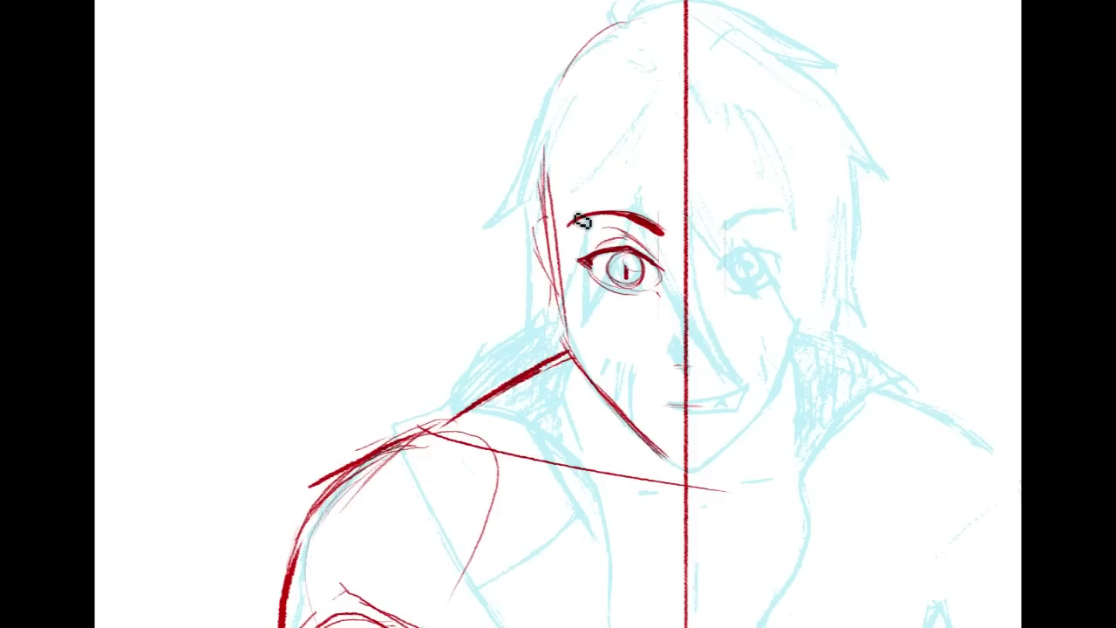
Step: Darken the ear outline, add a nostril mark, and reinforce the skull curve down toward the temple
{"action": "mouse_move", "coordinate": [549, 217]}
{"action": "left_mouse_down"}
{"action": "mouse_move", "coordinate": [532, 242]}
{"action": "mouse_move", "coordinate": [543, 309]}
{"action": "mouse_move", "coordinate": [537, 232]}
{"action": "mouse_move", "coordinate": [562, 299]}
{"action": "left_mouse_up"}
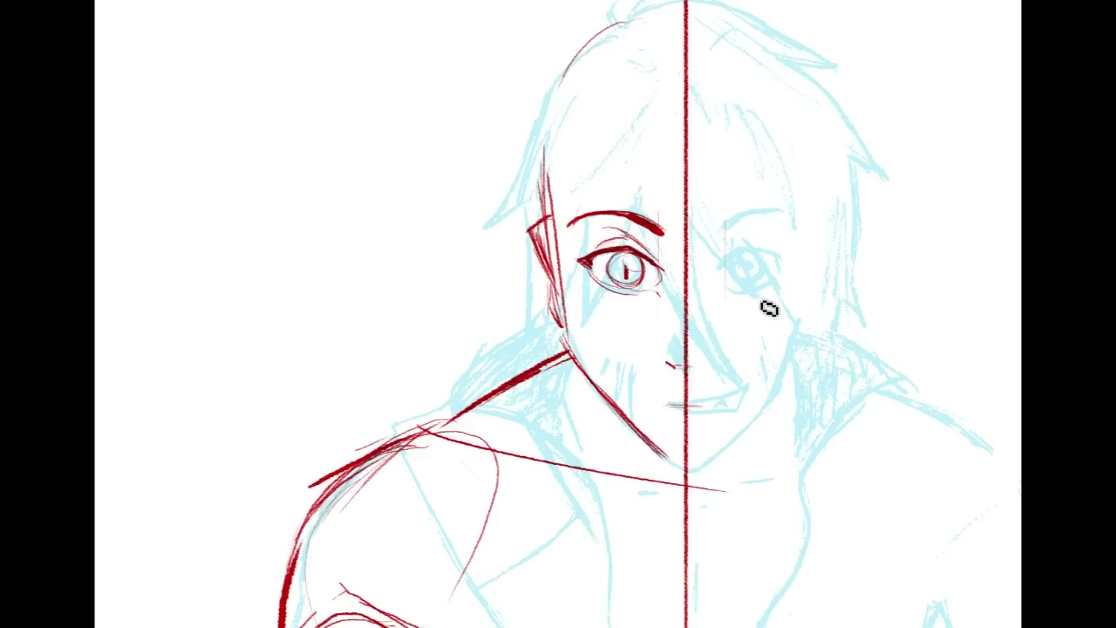
{"action": "left_click_drag", "start_coordinate": [840, 231], "coordinate": [857, 327]}
{"action": "left_click_drag", "start_coordinate": [582, 161], "coordinate": [554, 257]}
{"action": "key", "text": "ctrl+z"}
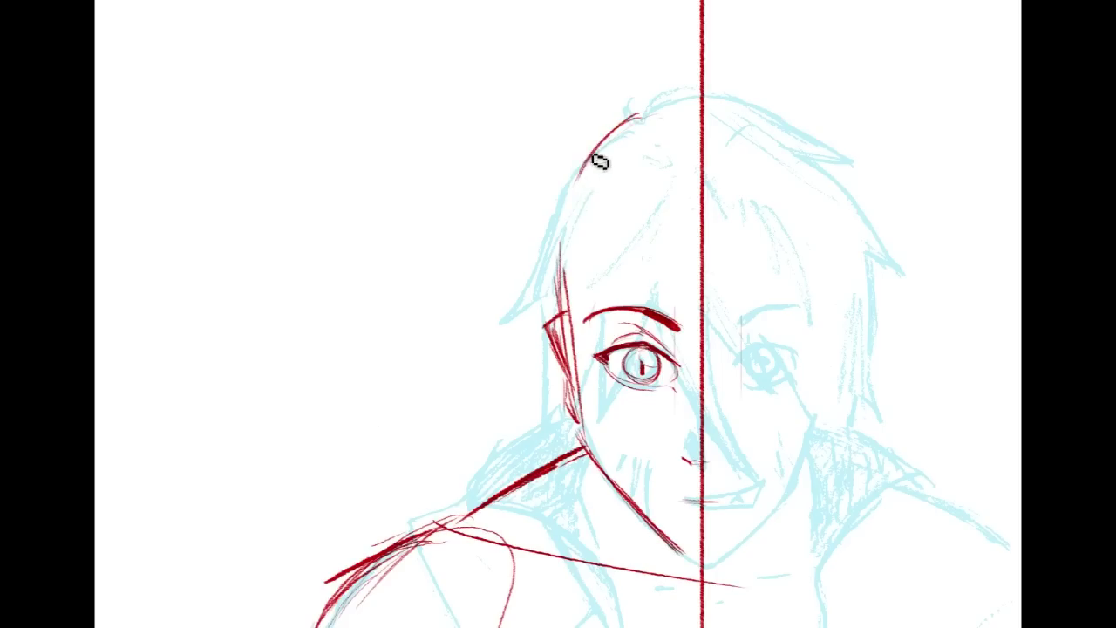
{"action": "left_click_drag", "start_coordinate": [633, 121], "coordinate": [563, 254]}
Step: Extend the jawline to the centre line, draw the neck curve beneath it, and add a faint contour across the cheek
{"action": "left_click_drag", "start_coordinate": [619, 611], "coordinate": [579, 324]}
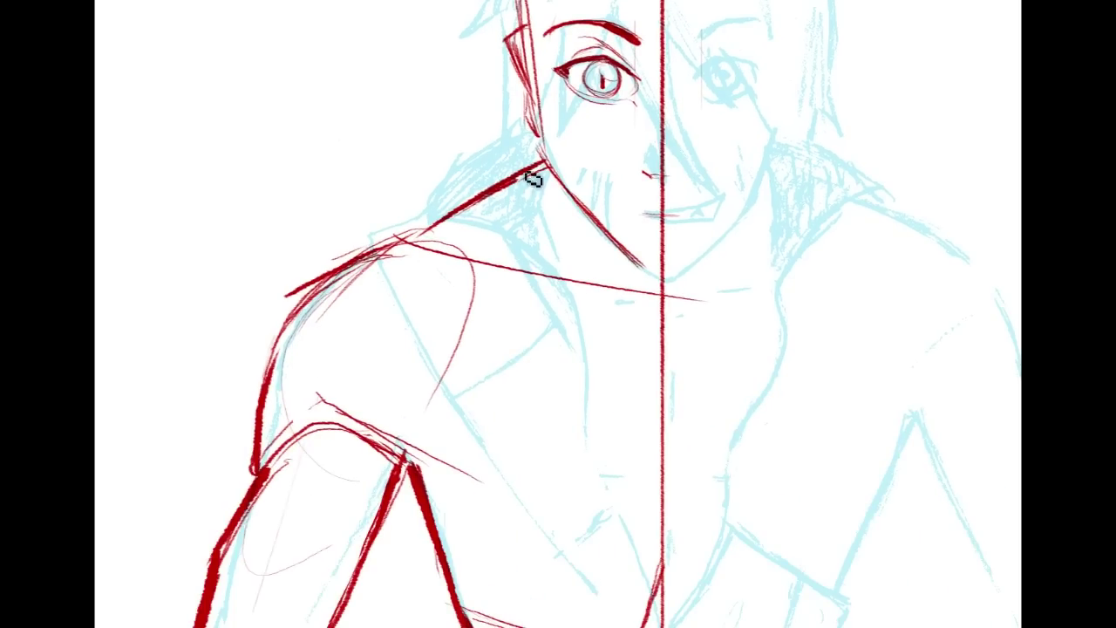
{"action": "left_click_drag", "start_coordinate": [576, 205], "coordinate": [629, 267]}
{"action": "mouse_move", "coordinate": [565, 193]}
{"action": "left_mouse_down"}
{"action": "mouse_move", "coordinate": [663, 298]}
{"action": "mouse_move", "coordinate": [654, 268]}
{"action": "mouse_move", "coordinate": [660, 299]}
{"action": "left_mouse_up"}
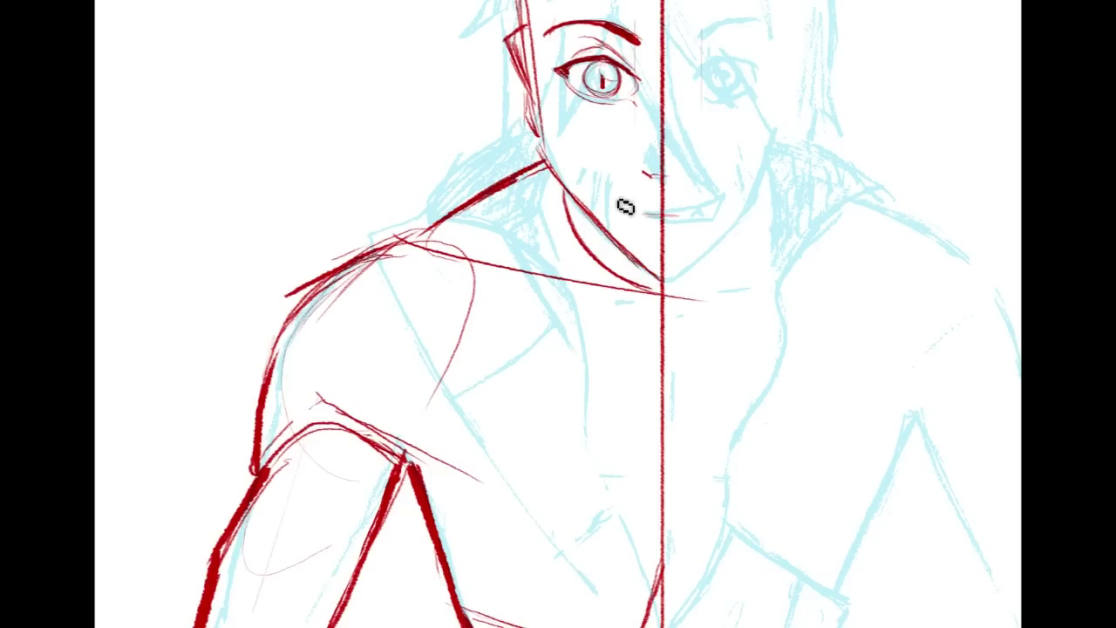
{"action": "left_click_drag", "start_coordinate": [541, 83], "coordinate": [672, 308]}
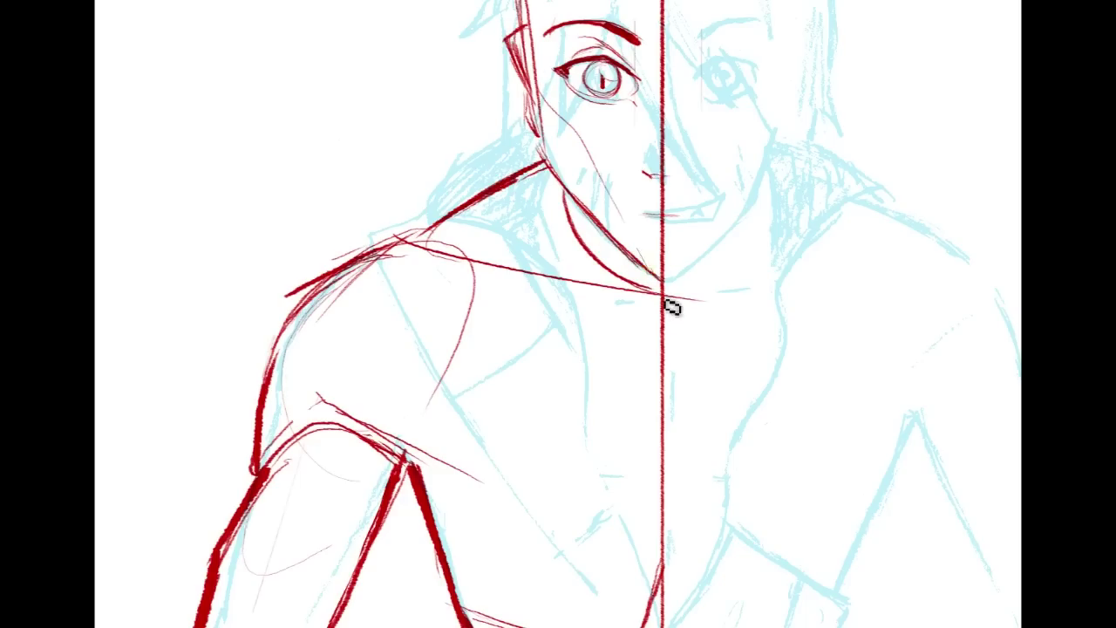
Step: Redraw the faint cheek contour closer to the jaw, and sketch the collarbone, neck notch and breastbone strokes beside the centre line
{"action": "key", "text": "ctrl+z"}
{"action": "mouse_move", "coordinate": [541, 94]}
{"action": "left_mouse_down"}
{"action": "mouse_move", "coordinate": [574, 167]}
{"action": "mouse_move", "coordinate": [660, 300]}
{"action": "left_mouse_up"}
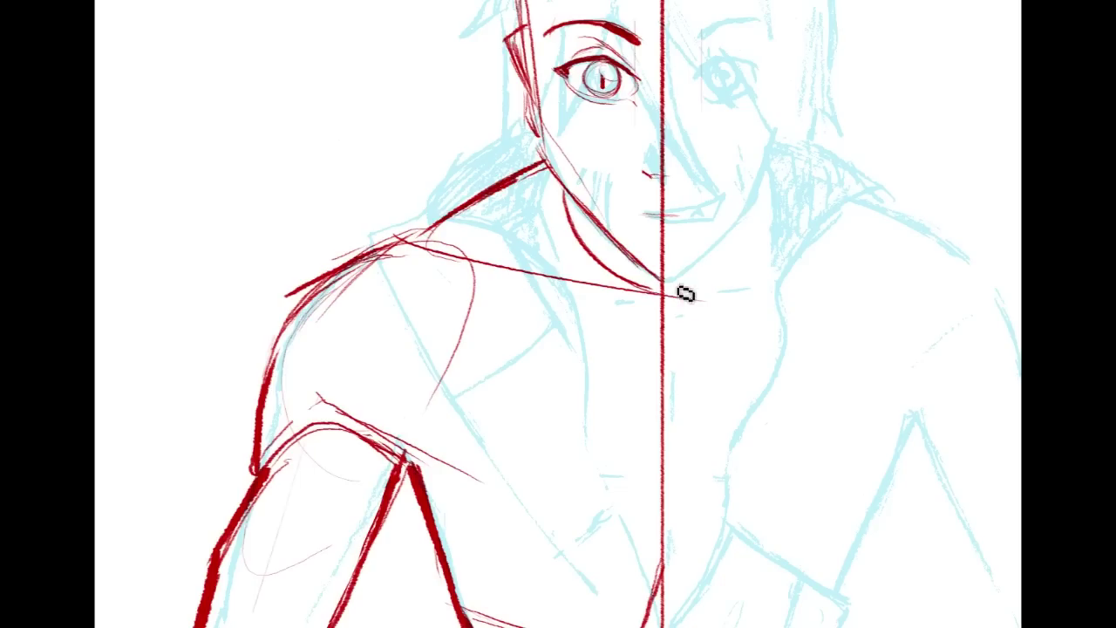
{"action": "left_click_drag", "start_coordinate": [660, 340], "coordinate": [650, 296]}
{"action": "left_click_drag", "start_coordinate": [572, 299], "coordinate": [645, 321]}
{"action": "mouse_move", "coordinate": [570, 297]}
{"action": "left_mouse_down"}
{"action": "mouse_move", "coordinate": [636, 318]}
{"action": "mouse_move", "coordinate": [663, 365]}
{"action": "mouse_move", "coordinate": [655, 337]}
{"action": "mouse_move", "coordinate": [563, 299]}
{"action": "left_mouse_up"}
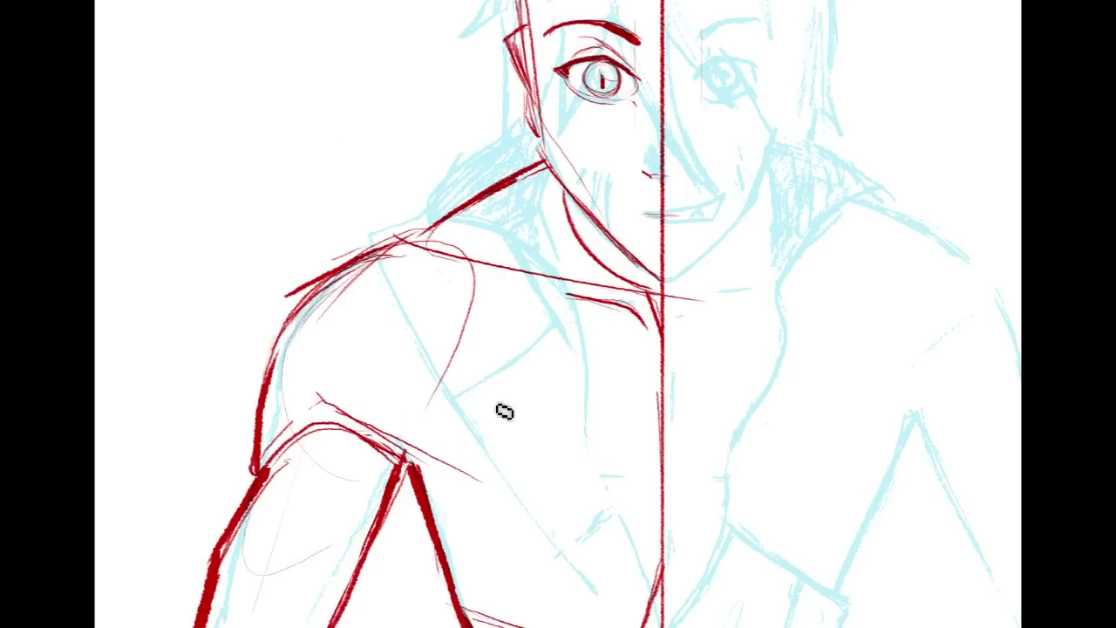
{"action": "left_click_drag", "start_coordinate": [657, 390], "coordinate": [660, 452]}
{"action": "left_click_drag", "start_coordinate": [646, 364], "coordinate": [661, 444]}
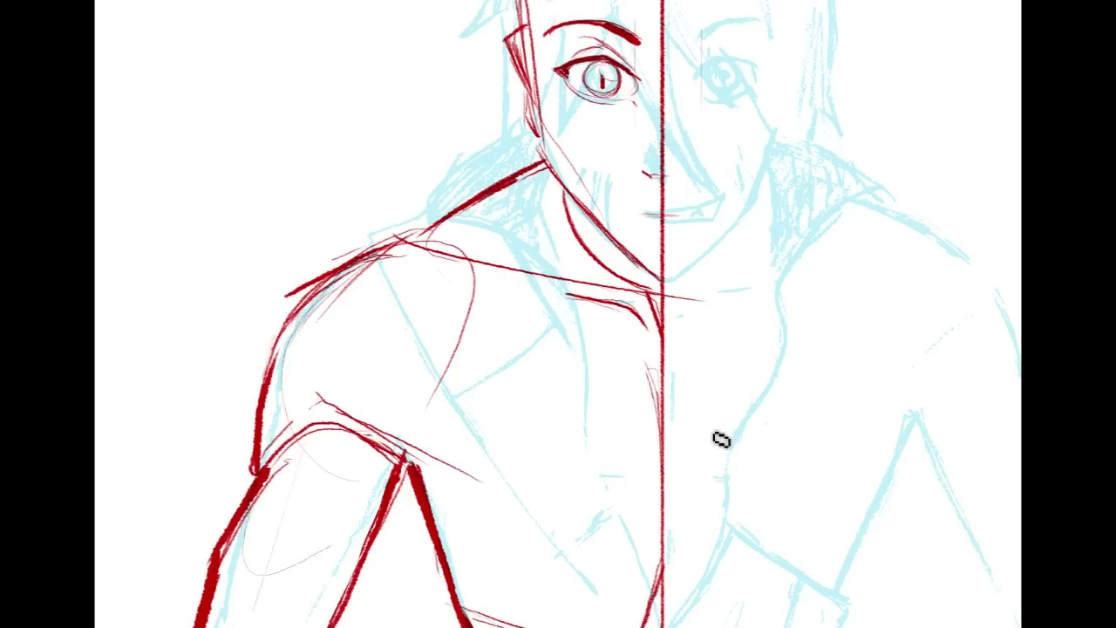
Step: Reinforce the outer shoulder with bold strokes running from the upper arm up to the neck slope
{"action": "mouse_move", "coordinate": [557, 436]}
{"action": "left_mouse_down"}
{"action": "mouse_move", "coordinate": [581, 247]}
{"action": "mouse_move", "coordinate": [581, 72]}
{"action": "mouse_move", "coordinate": [669, 571]}
{"action": "left_mouse_up"}
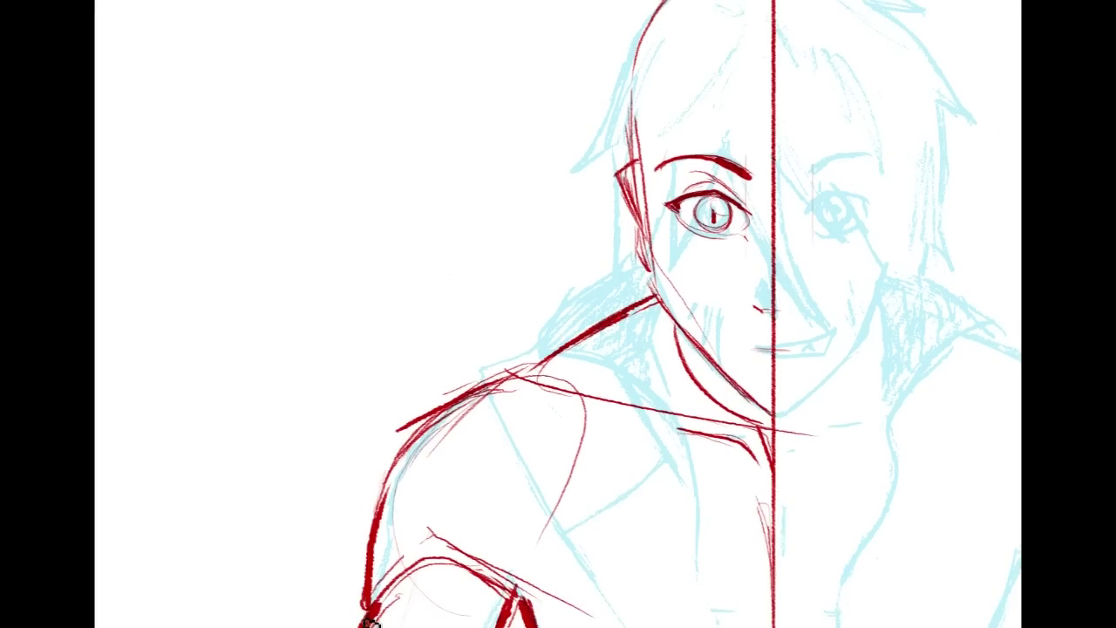
{"action": "left_click_drag", "start_coordinate": [367, 571], "coordinate": [414, 427]}
{"action": "left_click_drag", "start_coordinate": [369, 493], "coordinate": [445, 409]}
{"action": "left_click_drag", "start_coordinate": [388, 456], "coordinate": [547, 364]}
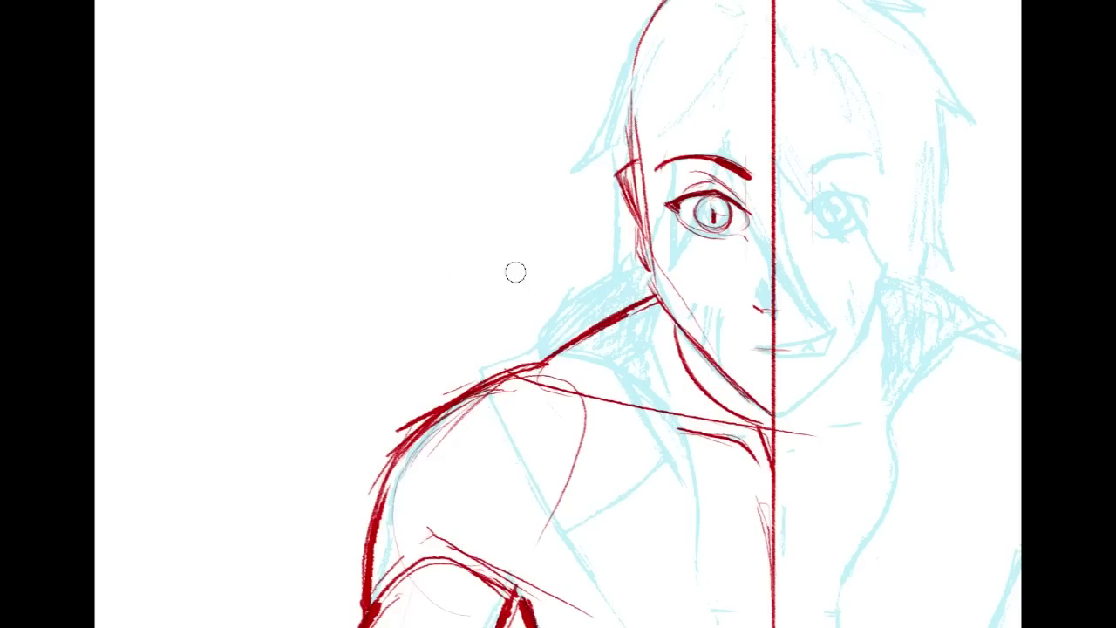
Step: Erase the overlapping rough shoulder strokes and redraw the shoulder as one cleaner, rounded curve into the upper arm
{"action": "left_click_drag", "start_coordinate": [495, 358], "coordinate": [365, 427]}
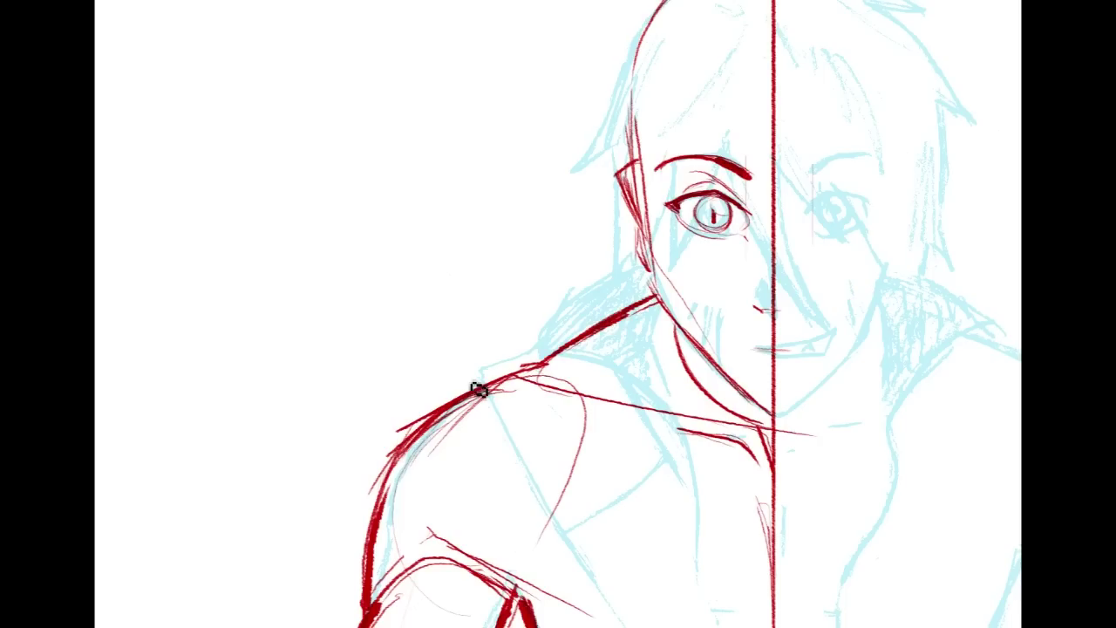
{"action": "mouse_move", "coordinate": [515, 373]}
{"action": "left_mouse_down"}
{"action": "mouse_move", "coordinate": [447, 398]}
{"action": "mouse_move", "coordinate": [388, 455]}
{"action": "mouse_move", "coordinate": [372, 500]}
{"action": "mouse_move", "coordinate": [375, 459]}
{"action": "mouse_move", "coordinate": [448, 380]}
{"action": "left_mouse_up"}
{"action": "key", "text": "ctrl+z"}
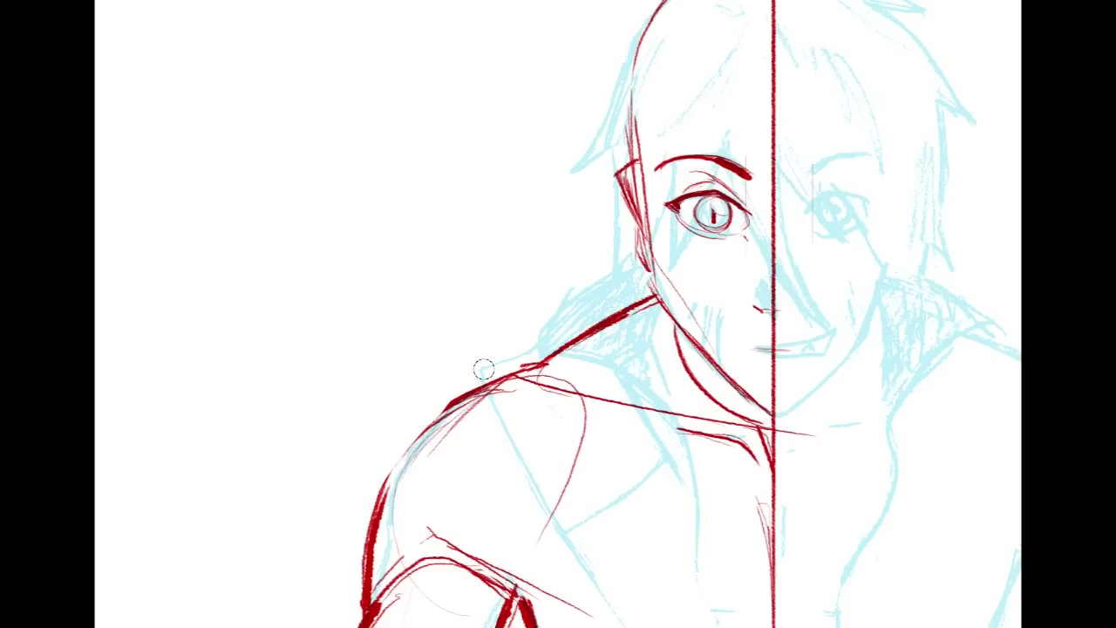
{"action": "key", "text": "ctrl+z"}
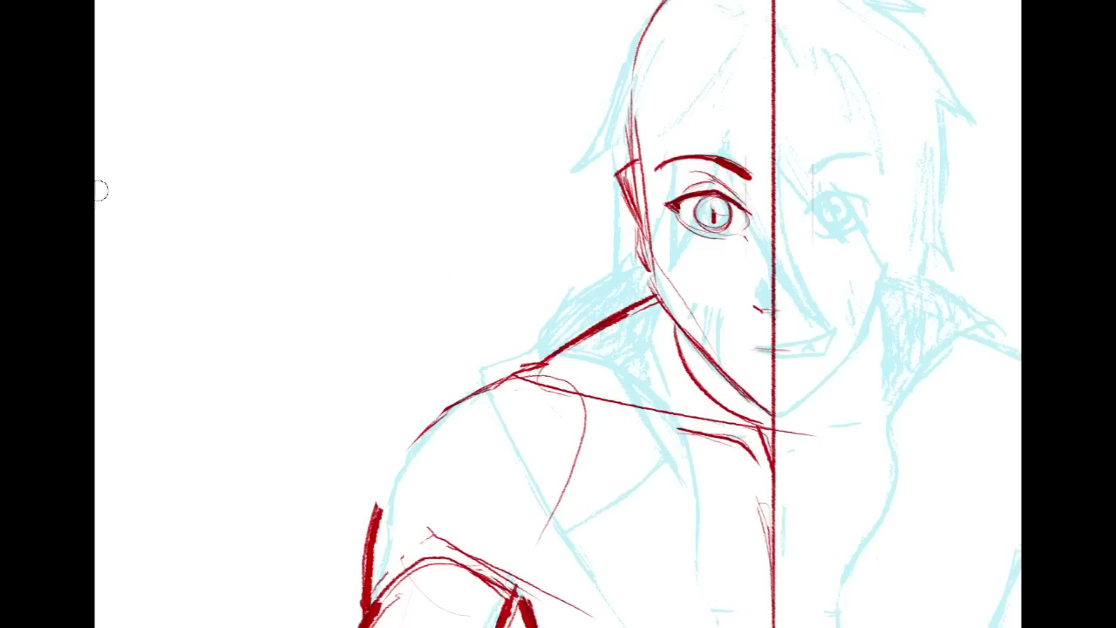
{"action": "left_click_drag", "start_coordinate": [471, 399], "coordinate": [381, 495]}
{"action": "mouse_move", "coordinate": [521, 376]}
{"action": "left_mouse_down"}
{"action": "mouse_move", "coordinate": [445, 414]}
{"action": "mouse_move", "coordinate": [381, 505]}
{"action": "left_mouse_up"}
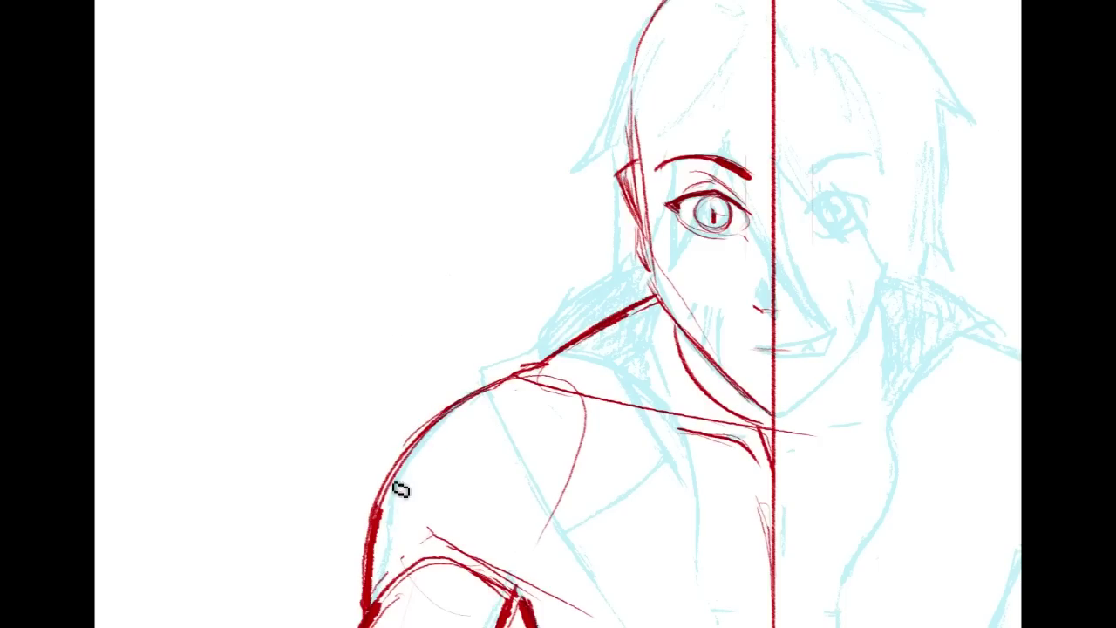
Step: Thin the upper arm's heavy outer outline with the eraser and clear the pale construction lines at the elbow
{"action": "mouse_move", "coordinate": [394, 624]}
{"action": "left_mouse_down"}
{"action": "mouse_move", "coordinate": [401, 374]}
{"action": "mouse_move", "coordinate": [550, 41]}
{"action": "mouse_move", "coordinate": [517, 287]}
{"action": "left_mouse_up"}
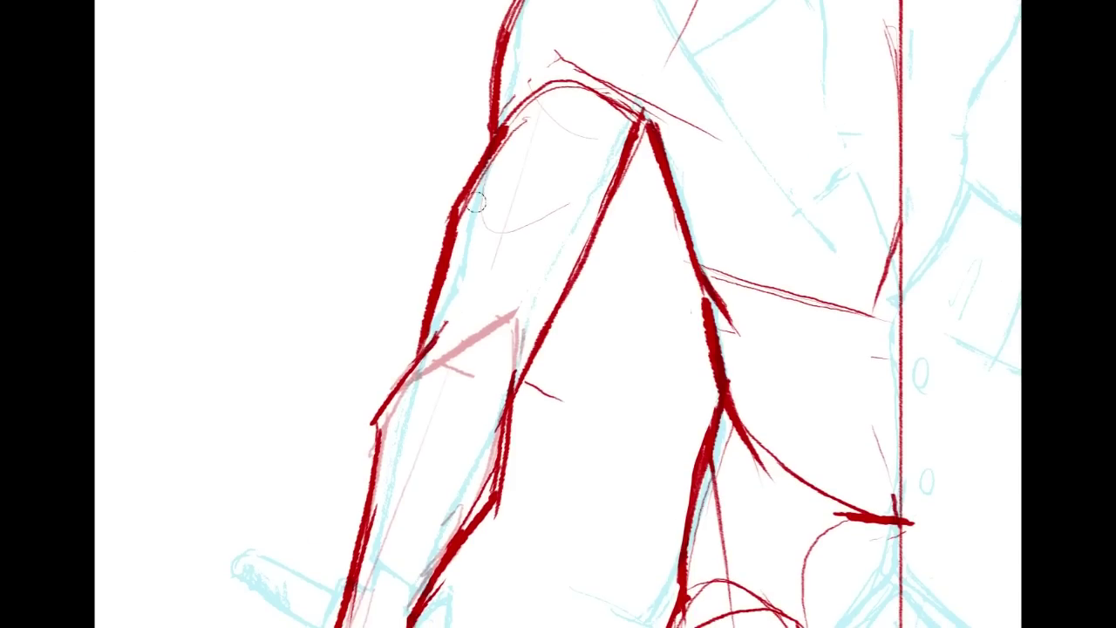
{"action": "left_click_drag", "start_coordinate": [498, 144], "coordinate": [464, 208]}
{"action": "key", "text": "ctrl+z"}
{"action": "left_click_drag", "start_coordinate": [513, 136], "coordinate": [467, 215]}
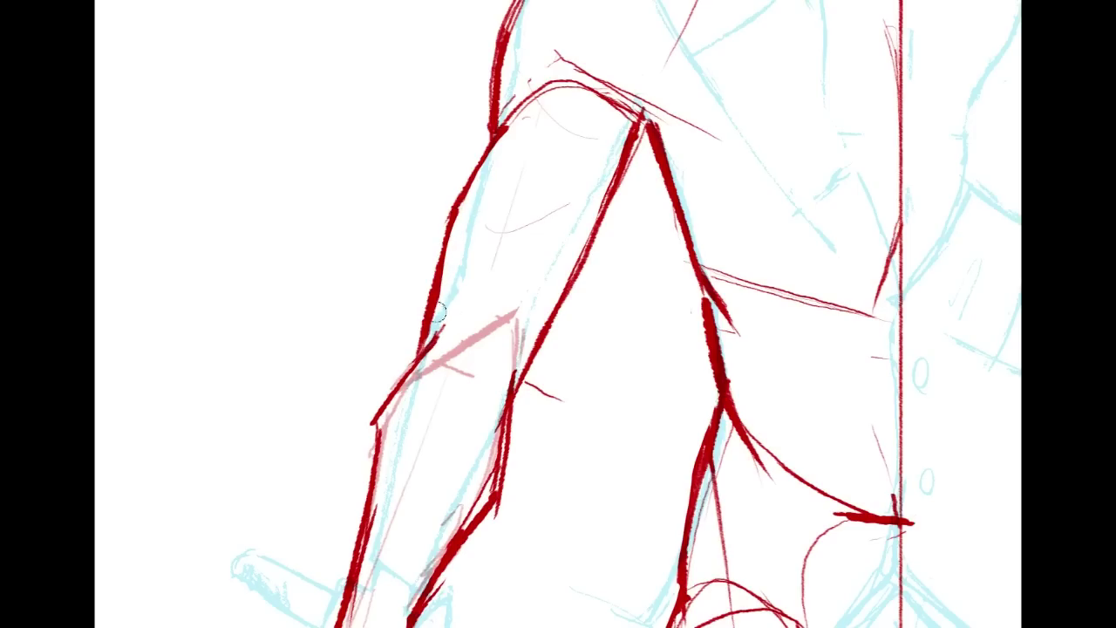
{"action": "key", "text": "ctrl+z"}
{"action": "key", "text": "ctrl+z"}
{"action": "key", "text": "ctrl+z"}
{"action": "key", "text": "ctrl+z"}
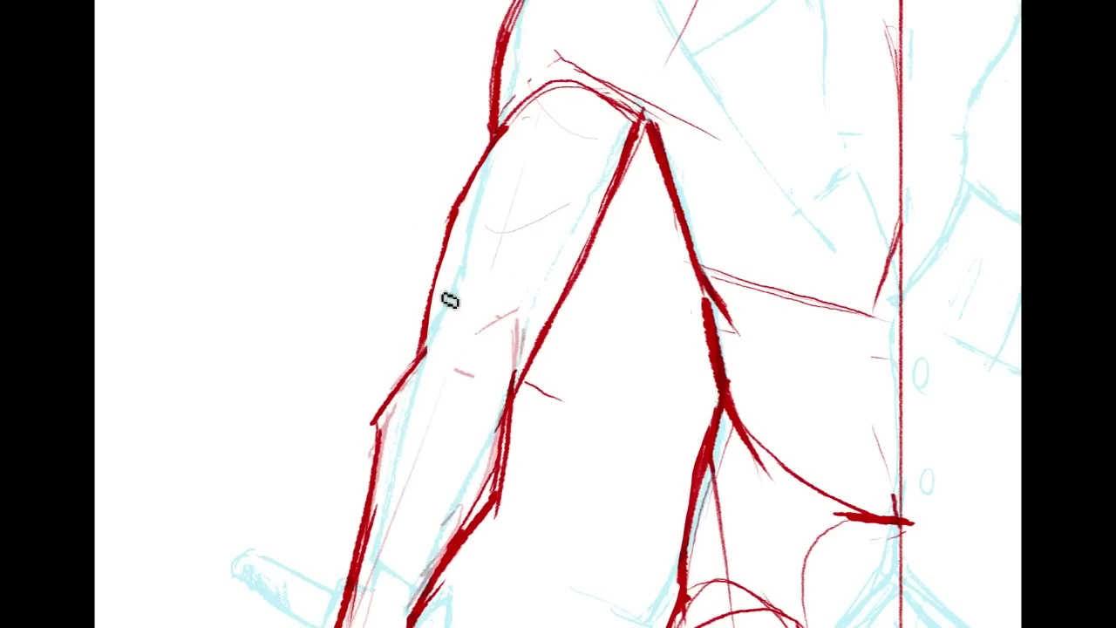
Step: Redraw the outer elbow bulge into the forearm and add a curved contour across the elbow
{"action": "left_click_drag", "start_coordinate": [426, 338], "coordinate": [411, 375]}
{"action": "mouse_move", "coordinate": [414, 367]}
{"action": "left_mouse_down"}
{"action": "mouse_move", "coordinate": [516, 315]}
{"action": "mouse_move", "coordinate": [497, 316]}
{"action": "mouse_move", "coordinate": [375, 455]}
{"action": "left_mouse_up"}
{"action": "left_click_drag", "start_coordinate": [409, 391], "coordinate": [381, 477]}
{"action": "left_click_drag", "start_coordinate": [414, 389], "coordinate": [392, 420]}
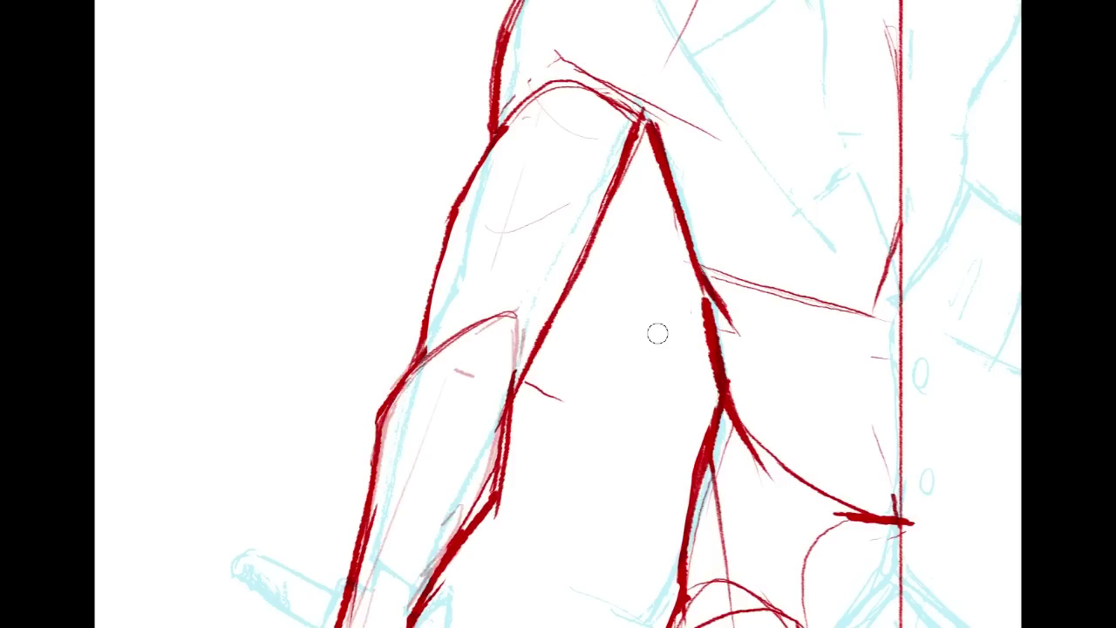
Step: Erase the stray construction lines inside the forearm and thin its outer edge down toward the wrist
{"action": "left_click_drag", "start_coordinate": [541, 471], "coordinate": [577, 168]}
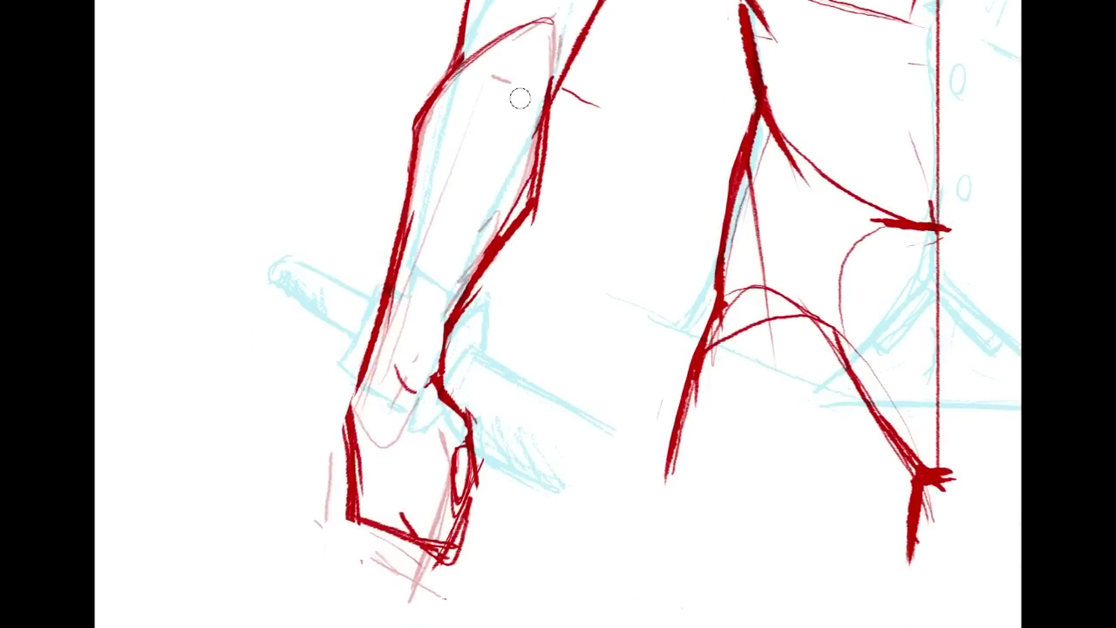
{"action": "left_click_drag", "start_coordinate": [517, 157], "coordinate": [424, 271]}
{"action": "left_click_drag", "start_coordinate": [503, 196], "coordinate": [477, 243]}
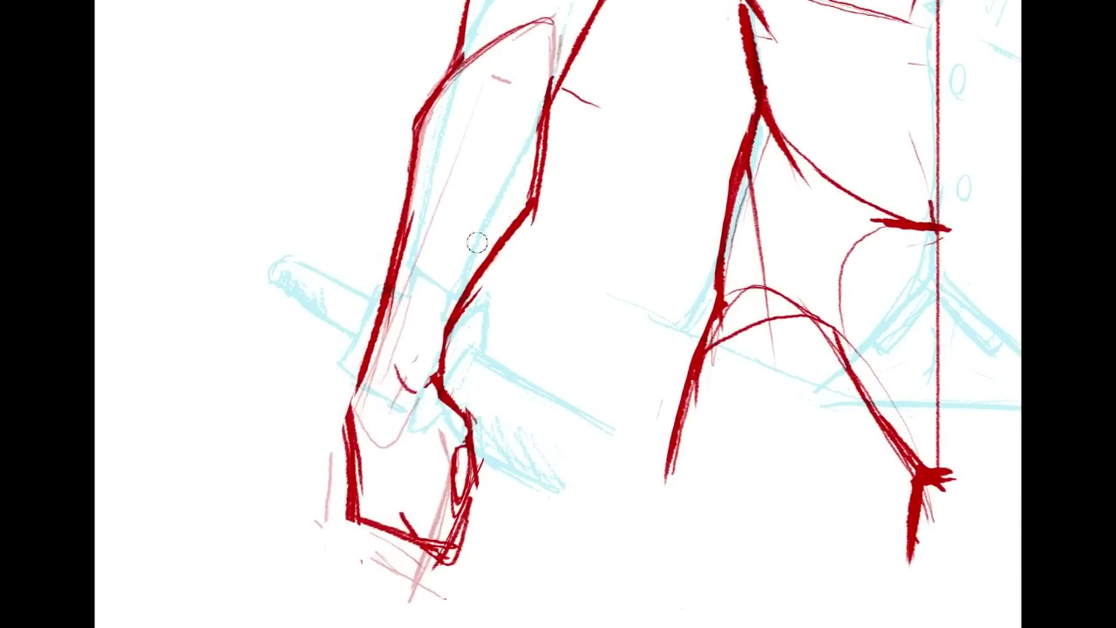
{"action": "left_click_drag", "start_coordinate": [411, 217], "coordinate": [392, 289]}
{"action": "key", "text": "ctrl+z"}
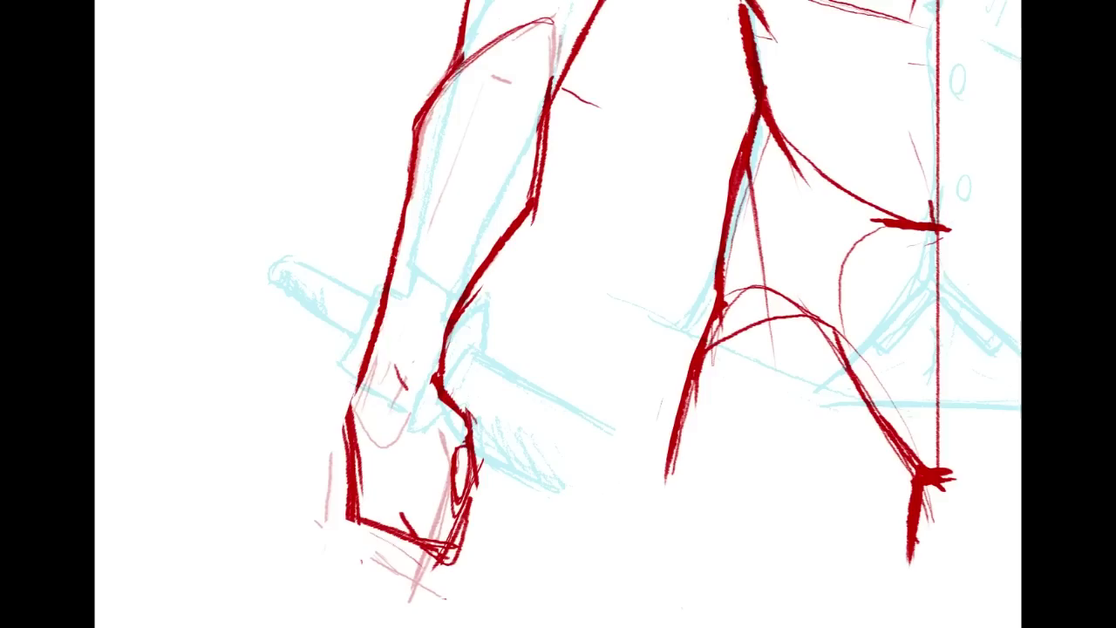
Step: Erase the rough wrist edge, thin the back of the hand, and clear the overlapping strokes at the fist's lower corner
{"action": "left_click_drag", "start_coordinate": [358, 421], "coordinate": [365, 490]}
{"action": "key", "text": "ctrl+z"}
{"action": "left_click_drag", "start_coordinate": [358, 403], "coordinate": [369, 499]}
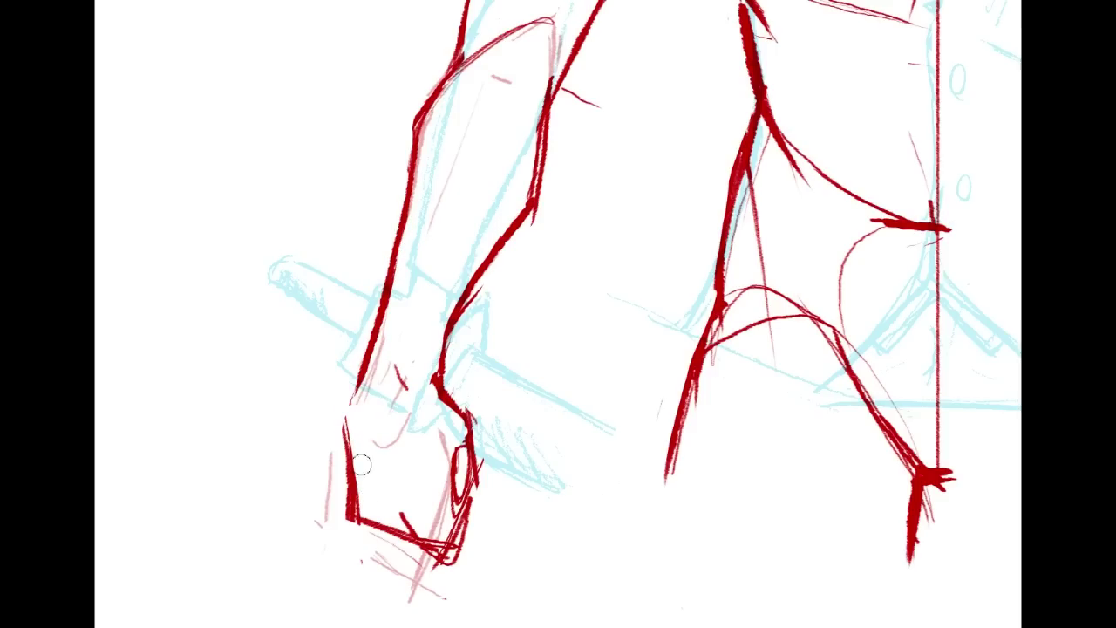
{"action": "mouse_move", "coordinate": [420, 517]}
{"action": "left_mouse_down"}
{"action": "mouse_move", "coordinate": [437, 534]}
{"action": "mouse_move", "coordinate": [417, 496]}
{"action": "left_mouse_up"}
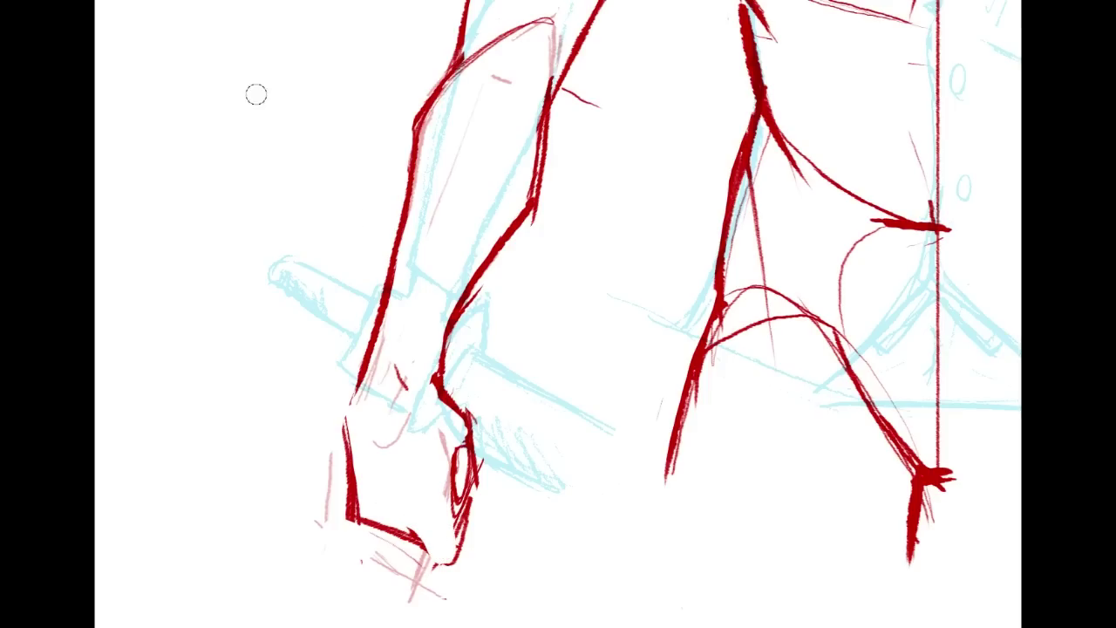
Step: Redraw the fist's lower corner and add short finger-division lines above the knuckle edge
{"action": "mouse_move", "coordinate": [401, 505]}
{"action": "left_mouse_down"}
{"action": "mouse_move", "coordinate": [442, 569]}
{"action": "mouse_move", "coordinate": [460, 566]}
{"action": "left_mouse_up"}
{"action": "left_click_drag", "start_coordinate": [468, 524], "coordinate": [456, 567]}
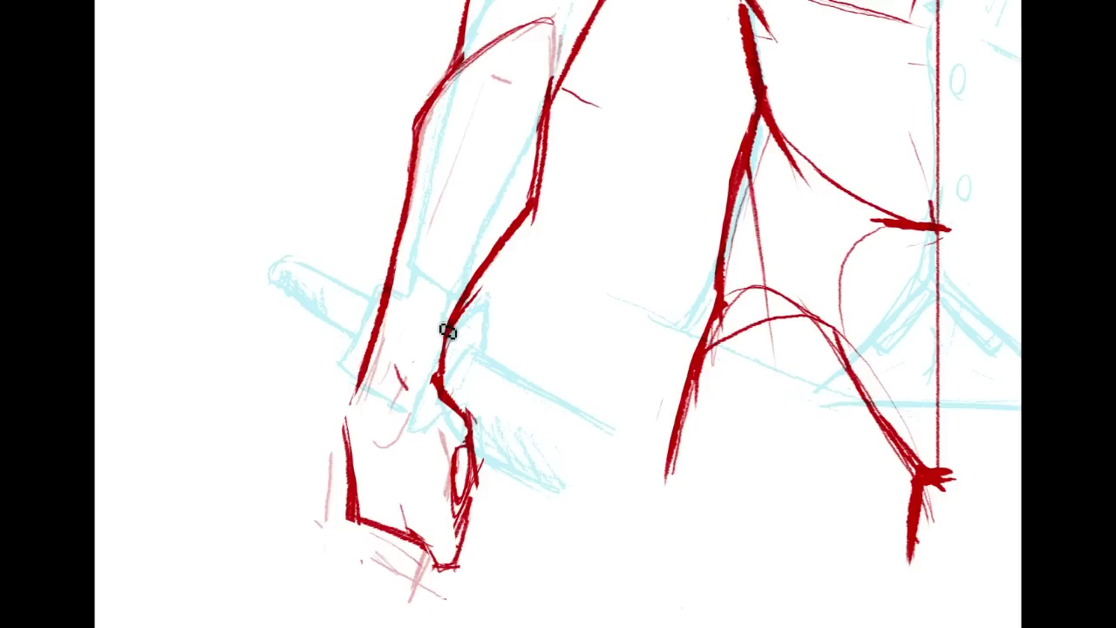
{"action": "left_click_drag", "start_coordinate": [380, 512], "coordinate": [390, 526]}
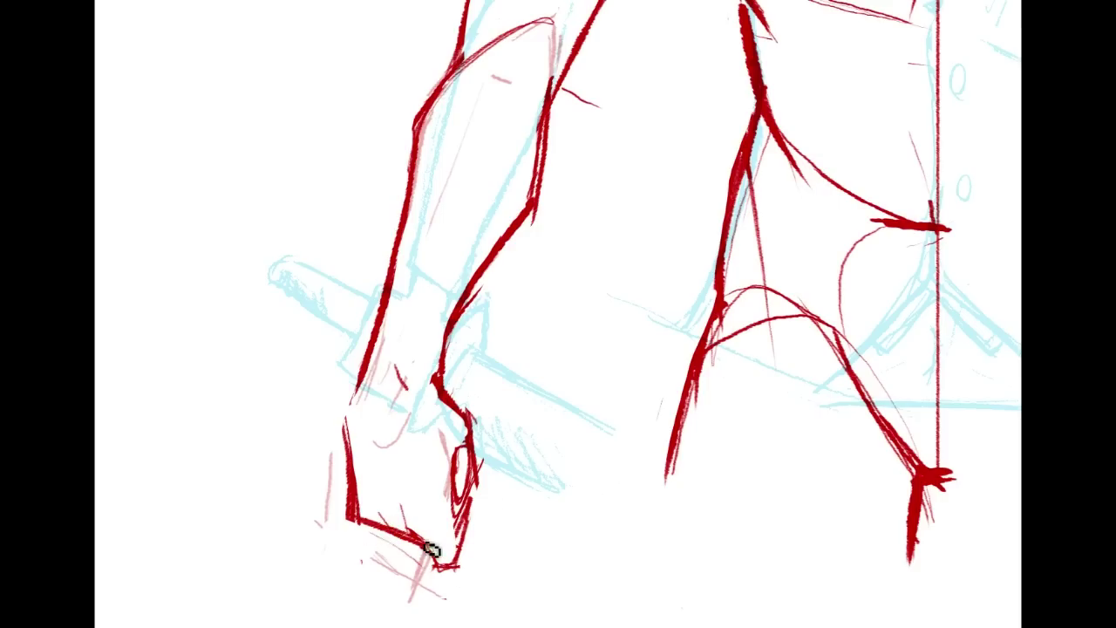
{"action": "mouse_move", "coordinate": [403, 502]}
{"action": "left_mouse_down"}
{"action": "mouse_move", "coordinate": [388, 416]}
{"action": "mouse_move", "coordinate": [403, 503]}
{"action": "left_mouse_up"}
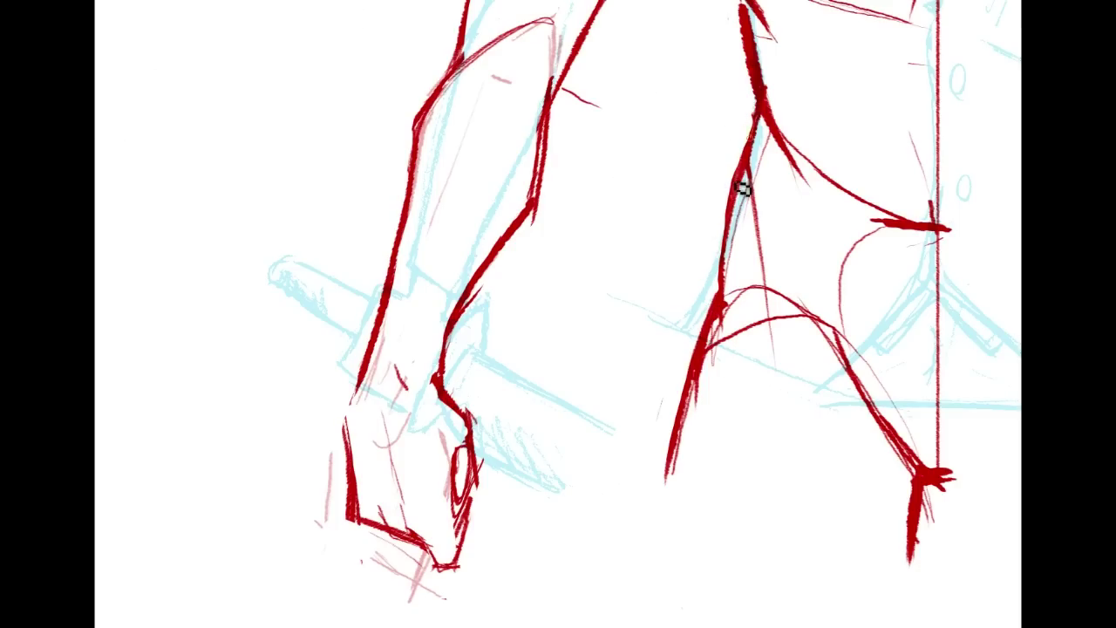
Step: Retrace the hip's outer curve and join the forearm's outer edge to the back of the hand at the wrist
{"action": "left_click_drag", "start_coordinate": [755, 120], "coordinate": [719, 295]}
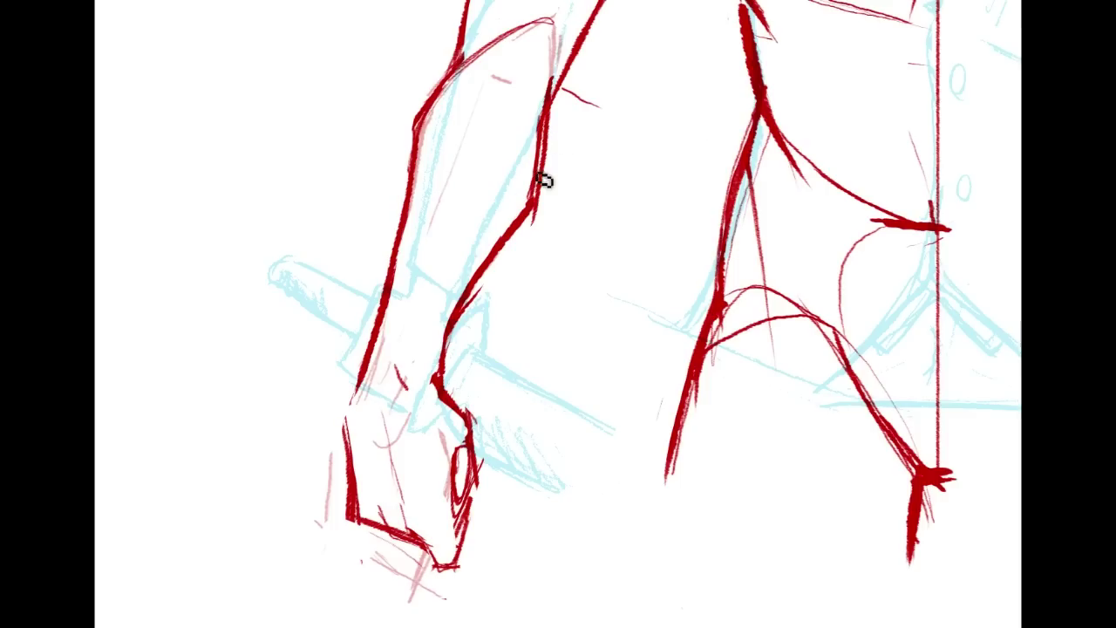
{"action": "mouse_move", "coordinate": [354, 431]}
{"action": "left_mouse_down"}
{"action": "mouse_move", "coordinate": [384, 347]}
{"action": "mouse_move", "coordinate": [342, 417]}
{"action": "left_mouse_up"}
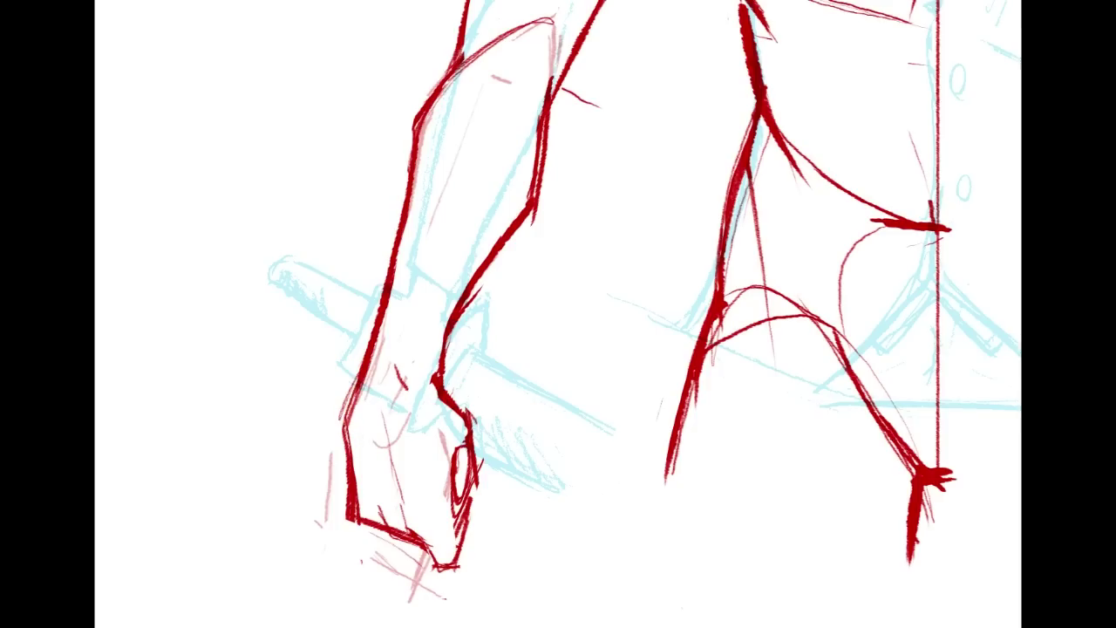
Step: Rotate the canvas until the forearm lies horizontal and draw a long straight vertical line through the fist as the sword's first edge
{"action": "left_click", "coordinate": [137, 350]}
{"action": "left_click_drag", "start_coordinate": [755, 267], "coordinate": [468, 375]}
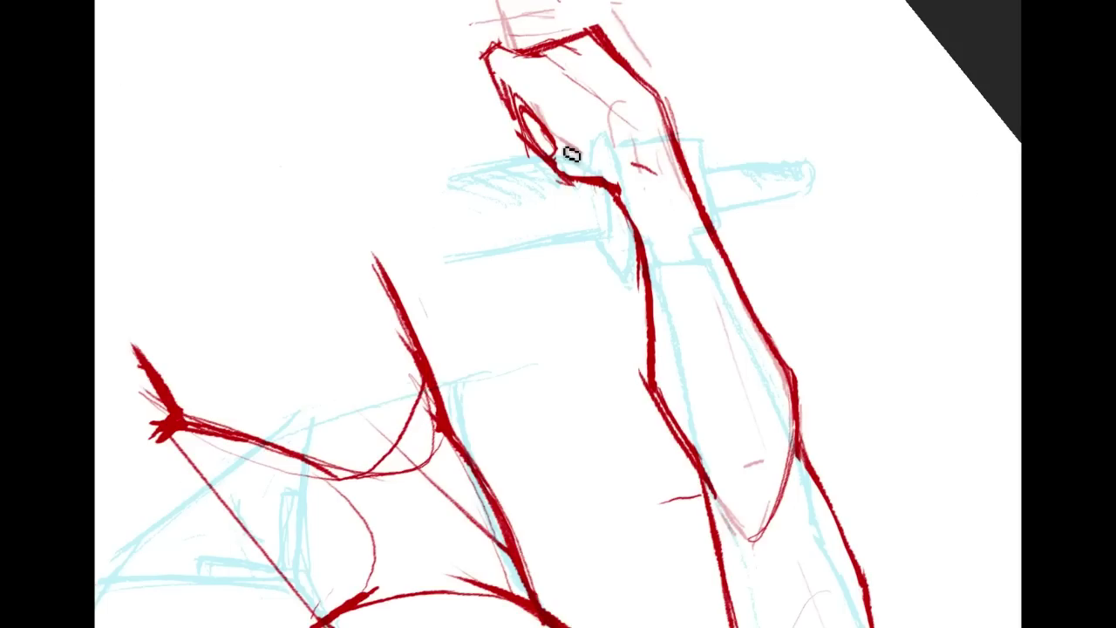
{"action": "left_click_drag", "start_coordinate": [687, 67], "coordinate": [257, 184]}
{"action": "key", "text": "ctrl+z"}
{"action": "double_click", "coordinate": [720, 152]}
{"action": "mouse_move", "coordinate": [811, 299]}
{"action": "left_mouse_down"}
{"action": "mouse_move", "coordinate": [747, 428]}
{"action": "mouse_move", "coordinate": [676, 512]}
{"action": "mouse_move", "coordinate": [631, 539]}
{"action": "mouse_move", "coordinate": [646, 549]}
{"action": "left_mouse_up"}
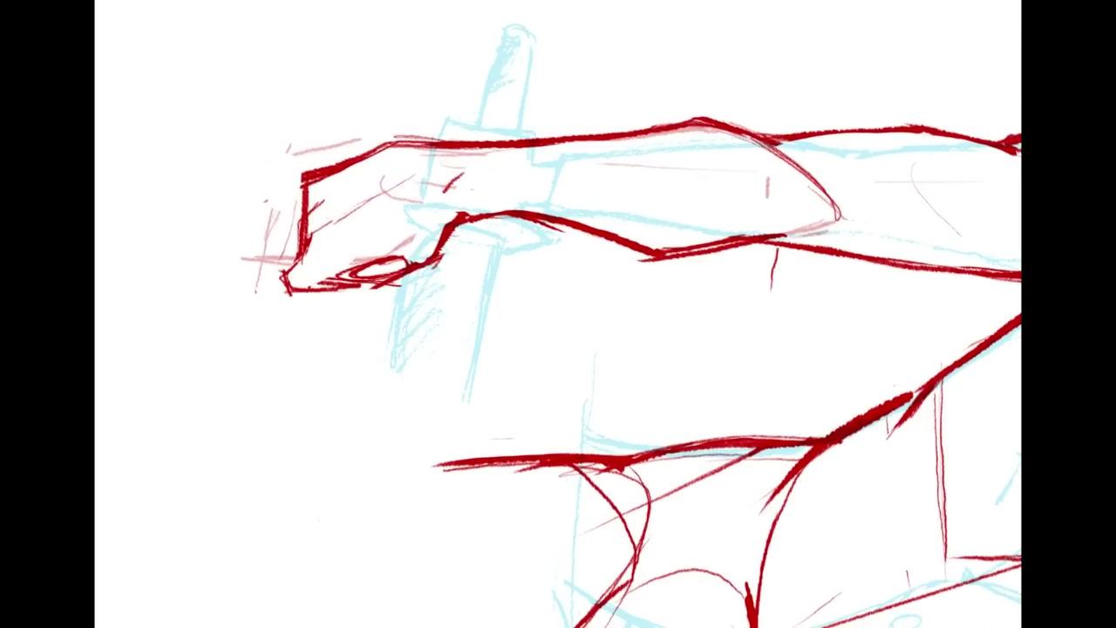
{"action": "mouse_move", "coordinate": [356, 287]}
{"action": "left_mouse_down"}
{"action": "mouse_move", "coordinate": [390, 151]}
{"action": "mouse_move", "coordinate": [403, 173]}
{"action": "mouse_move", "coordinate": [340, 619]}
{"action": "left_mouse_up"}
{"action": "key", "text": "ctrl+z"}
{"action": "mouse_move", "coordinate": [358, 261]}
{"action": "left_mouse_down"}
{"action": "mouse_move", "coordinate": [341, 43]}
{"action": "mouse_move", "coordinate": [316, 468]}
{"action": "mouse_move", "coordinate": [272, 601]}
{"action": "left_mouse_up"}
{"action": "mouse_move", "coordinate": [837, 245]}
{"action": "left_mouse_down"}
{"action": "mouse_move", "coordinate": [721, 322]}
{"action": "mouse_move", "coordinate": [750, 497]}
{"action": "left_mouse_up"}
{"action": "mouse_move", "coordinate": [279, 300]}
{"action": "left_mouse_down"}
{"action": "mouse_move", "coordinate": [282, 217]}
{"action": "mouse_move", "coordinate": [280, 518]}
{"action": "left_mouse_up"}
{"action": "left_click_drag", "start_coordinate": [275, 264], "coordinate": [273, 175]}
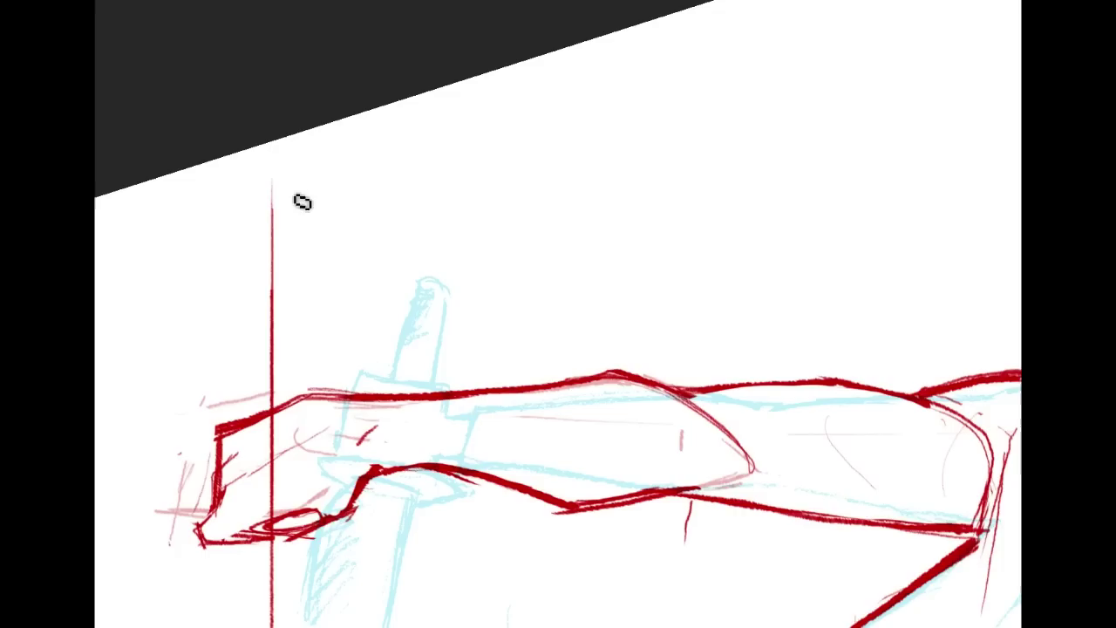
Step: Add the handle's parallel second edge above the fist and draw two small ellipses at its end for the pommel
{"action": "left_click_drag", "start_coordinate": [319, 538], "coordinate": [346, 181]}
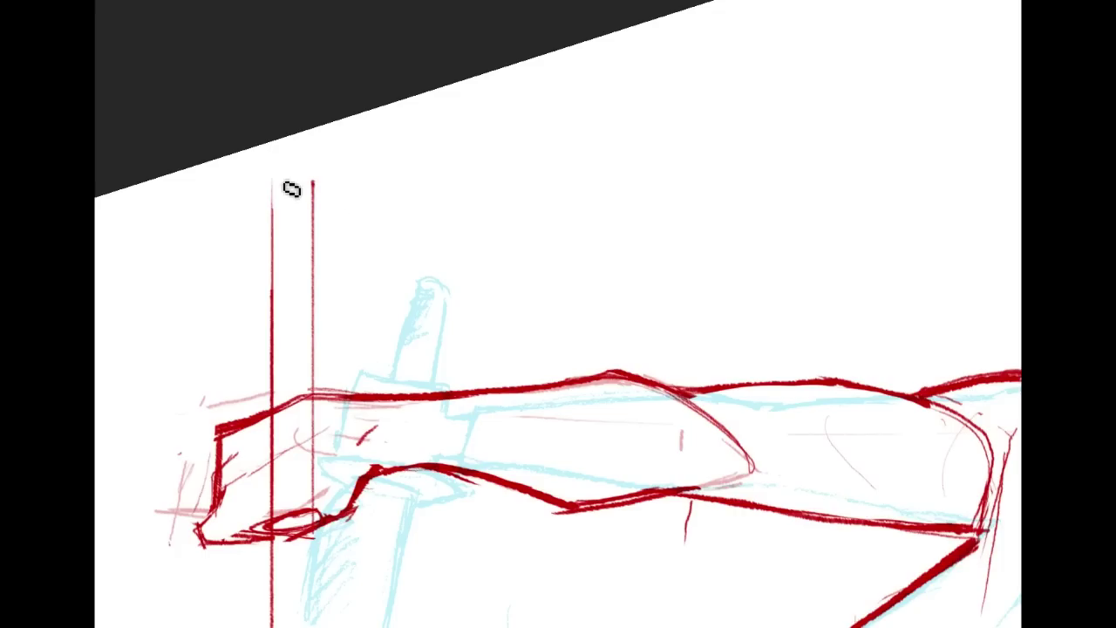
{"action": "left_click_drag", "start_coordinate": [273, 185], "coordinate": [306, 186]}
{"action": "mouse_move", "coordinate": [279, 225]}
{"action": "left_mouse_down"}
{"action": "mouse_move", "coordinate": [316, 225]}
{"action": "mouse_move", "coordinate": [284, 193]}
{"action": "mouse_move", "coordinate": [303, 196]}
{"action": "mouse_move", "coordinate": [300, 184]}
{"action": "mouse_move", "coordinate": [320, 192]}
{"action": "mouse_move", "coordinate": [278, 192]}
{"action": "mouse_move", "coordinate": [317, 188]}
{"action": "mouse_move", "coordinate": [281, 224]}
{"action": "mouse_move", "coordinate": [312, 214]}
{"action": "left_mouse_up"}
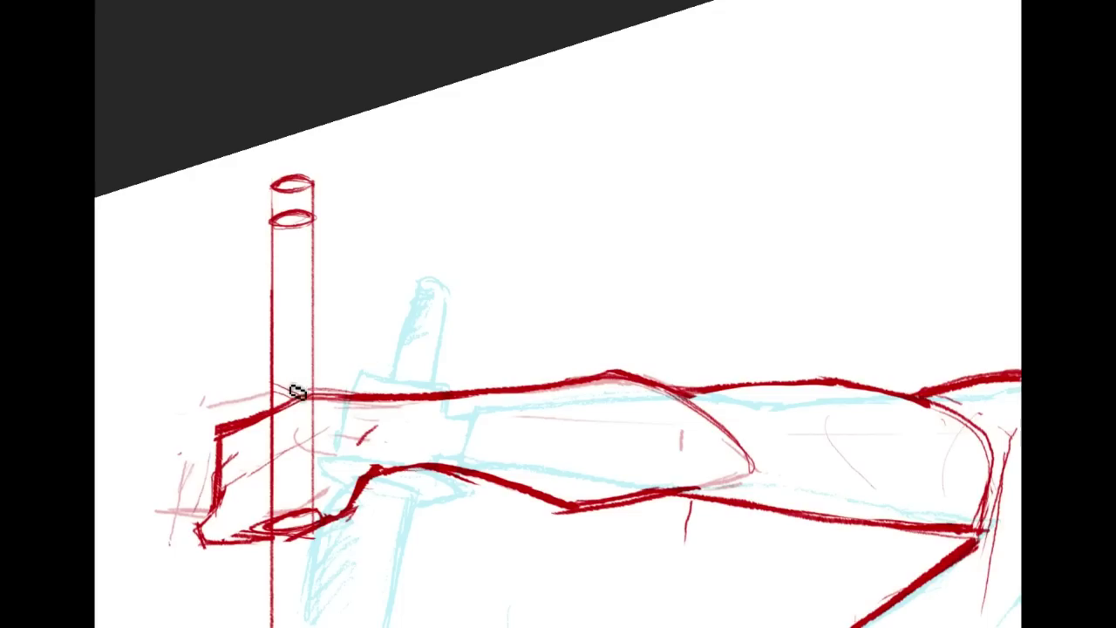
Step: Hatch the grip of the sword handle between the fist and the pommel with short diagonal strokes
{"action": "mouse_move", "coordinate": [292, 394]}
{"action": "left_mouse_down"}
{"action": "mouse_move", "coordinate": [320, 363]}
{"action": "mouse_move", "coordinate": [272, 383]}
{"action": "mouse_move", "coordinate": [312, 389]}
{"action": "mouse_move", "coordinate": [285, 363]}
{"action": "mouse_move", "coordinate": [314, 377]}
{"action": "mouse_move", "coordinate": [315, 352]}
{"action": "mouse_move", "coordinate": [302, 372]}
{"action": "mouse_move", "coordinate": [317, 342]}
{"action": "mouse_move", "coordinate": [290, 364]}
{"action": "mouse_move", "coordinate": [314, 326]}
{"action": "mouse_move", "coordinate": [292, 357]}
{"action": "mouse_move", "coordinate": [303, 295]}
{"action": "mouse_move", "coordinate": [276, 352]}
{"action": "mouse_move", "coordinate": [298, 308]}
{"action": "left_mouse_up"}
{"action": "left_click_drag", "start_coordinate": [287, 284], "coordinate": [303, 289]}
{"action": "mouse_move", "coordinate": [688, 411]}
{"action": "left_mouse_down"}
{"action": "mouse_move", "coordinate": [693, 402]}
{"action": "mouse_move", "coordinate": [911, 407]}
{"action": "mouse_move", "coordinate": [954, 129]}
{"action": "mouse_move", "coordinate": [769, 303]}
{"action": "mouse_move", "coordinate": [782, 341]}
{"action": "left_mouse_up"}
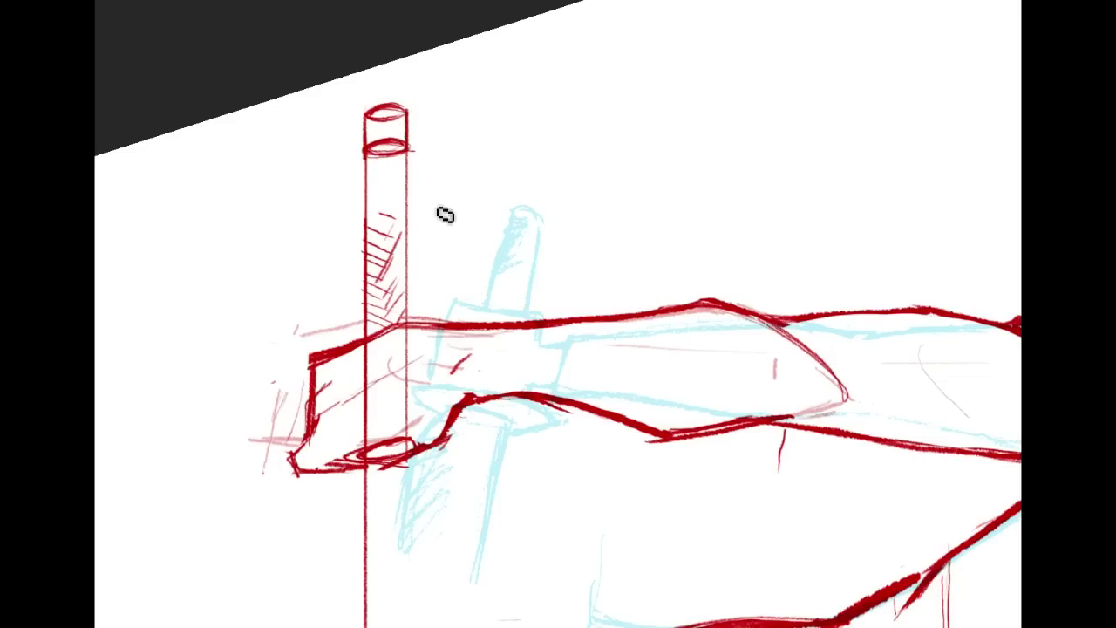
{"action": "mouse_move", "coordinate": [488, 488]}
{"action": "left_mouse_down"}
{"action": "mouse_move", "coordinate": [689, 505]}
{"action": "mouse_move", "coordinate": [697, 279]}
{"action": "left_mouse_up"}
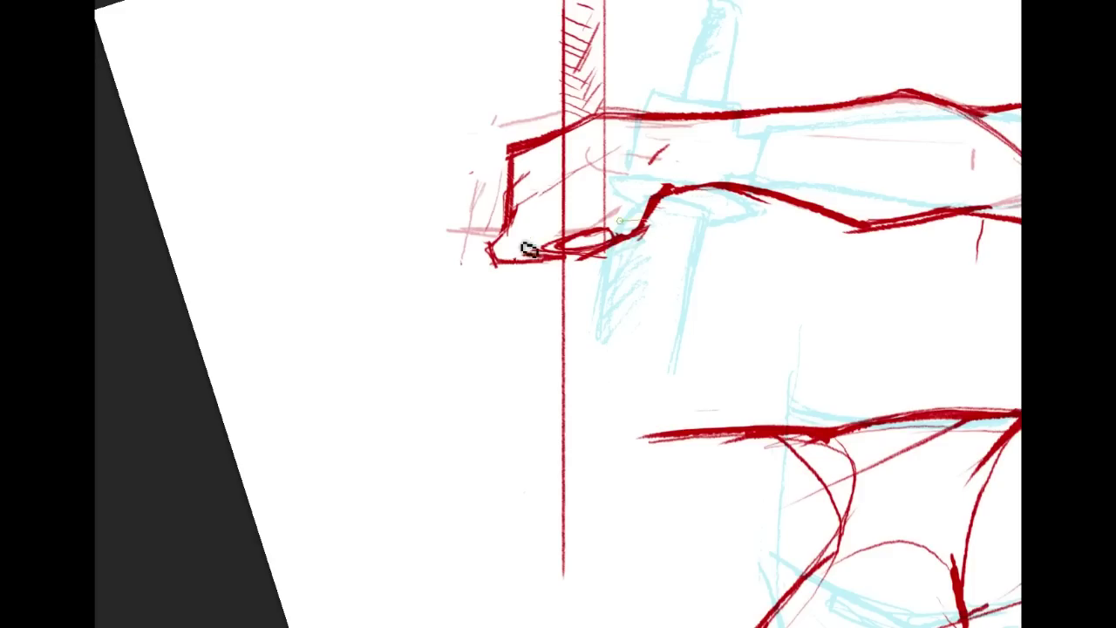
{"action": "left_click_drag", "start_coordinate": [558, 242], "coordinate": [621, 262]}
{"action": "key", "text": "ctrl+z"}
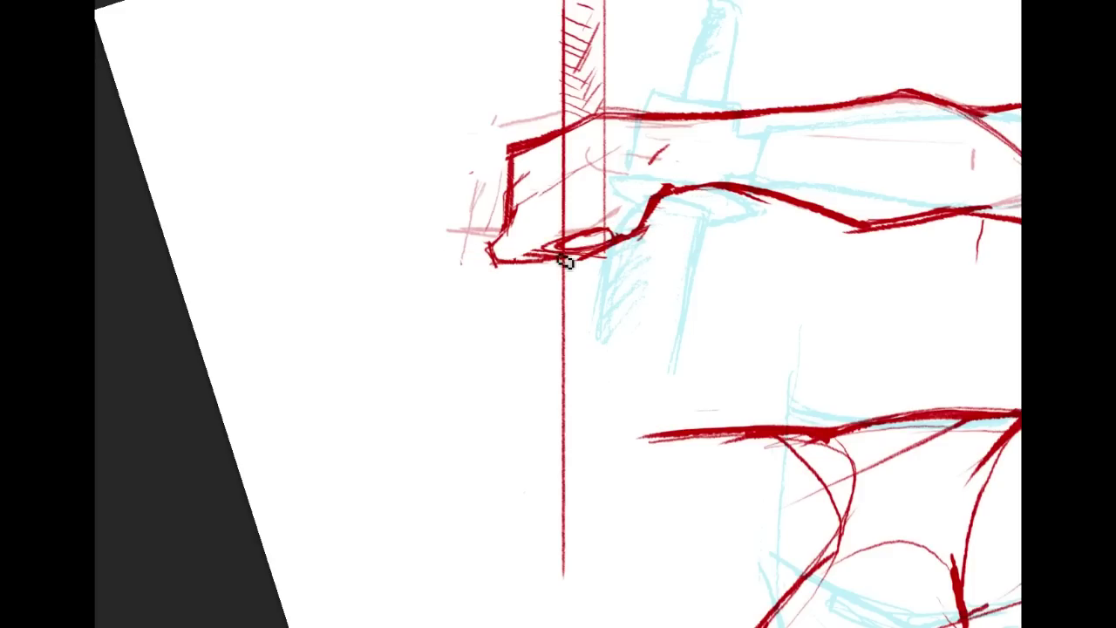
{"action": "left_click_drag", "start_coordinate": [471, 264], "coordinate": [689, 264]}
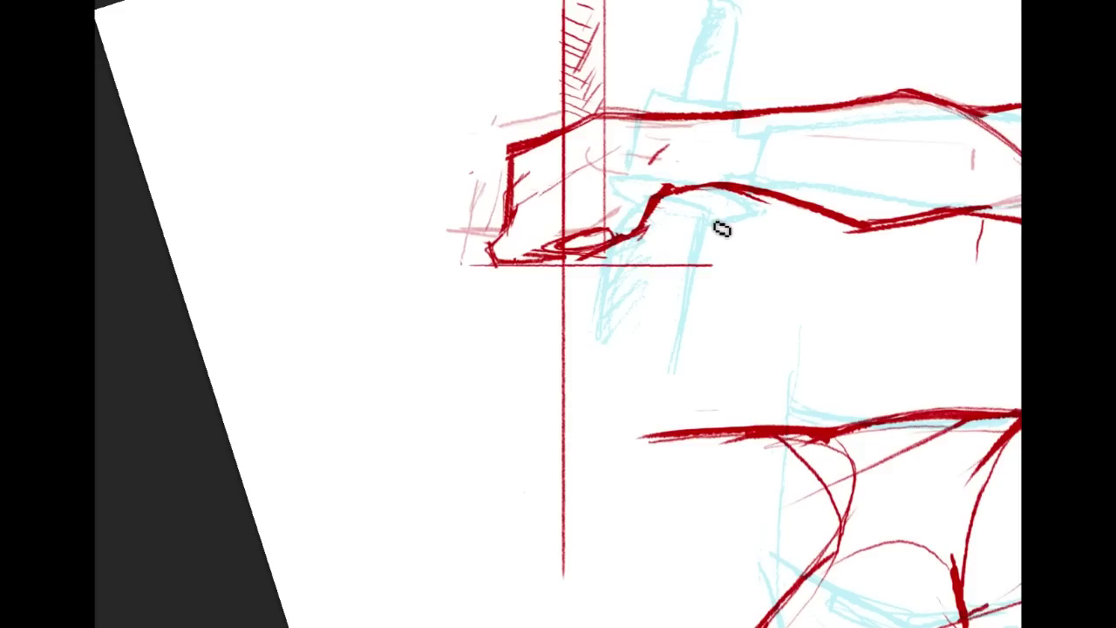
{"action": "key", "text": "ctrl+z"}
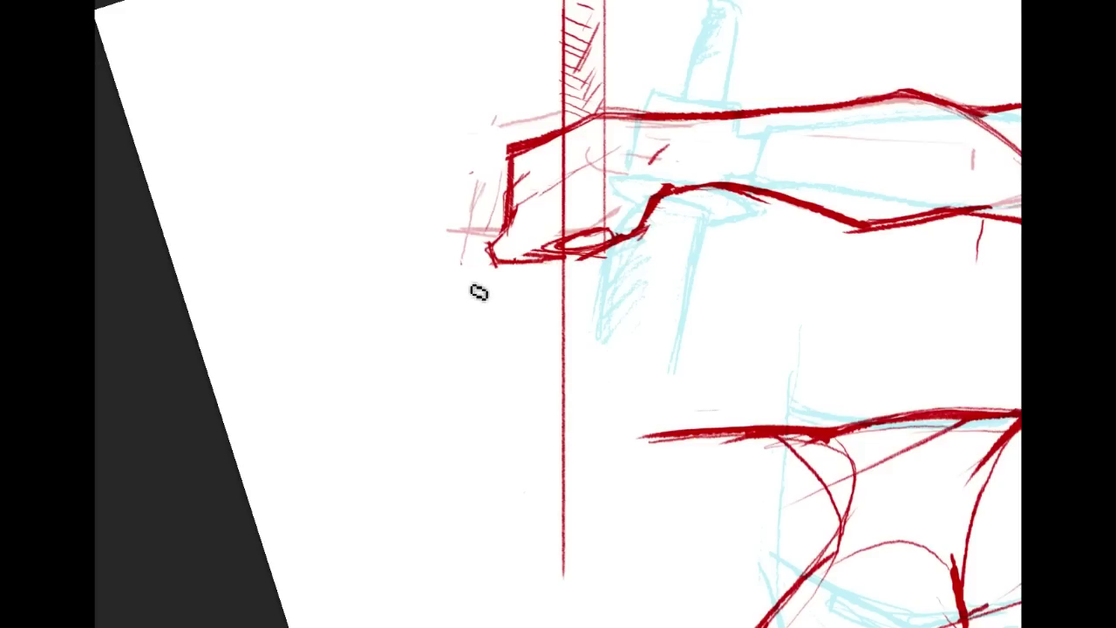
Step: Draw the sword guard as a flat tilted ellipse around the fist's opening and extend the second blade edge straight below it
{"action": "mouse_move", "coordinate": [465, 283]}
{"action": "left_mouse_down"}
{"action": "mouse_move", "coordinate": [679, 225]}
{"action": "mouse_move", "coordinate": [503, 289]}
{"action": "mouse_move", "coordinate": [567, 276]}
{"action": "mouse_move", "coordinate": [519, 260]}
{"action": "left_mouse_up"}
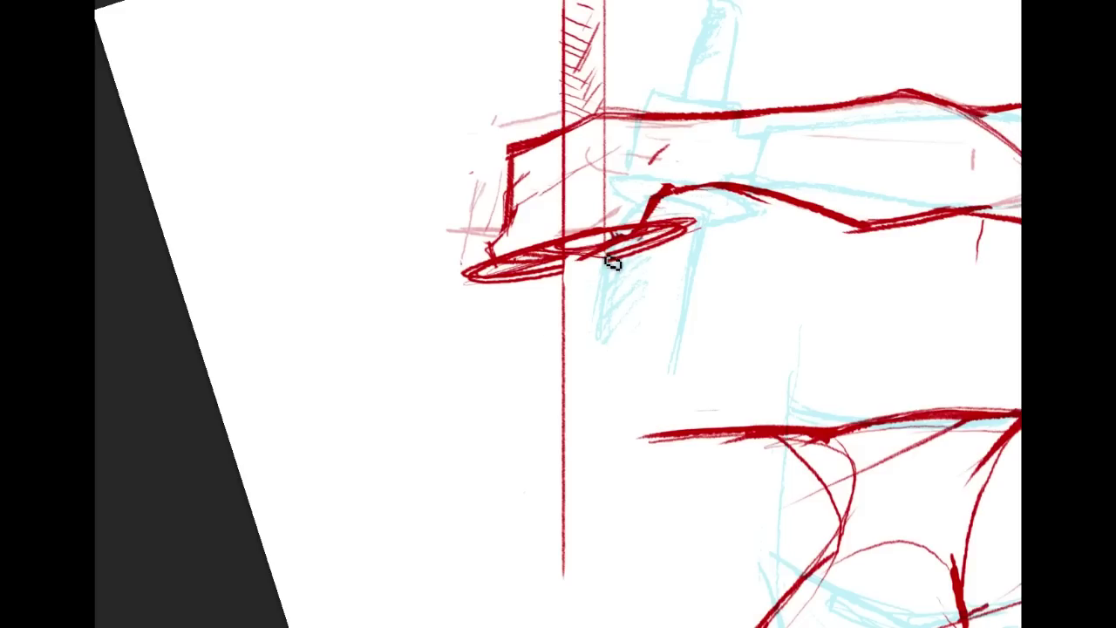
{"action": "left_click_drag", "start_coordinate": [608, 307], "coordinate": [605, 572]}
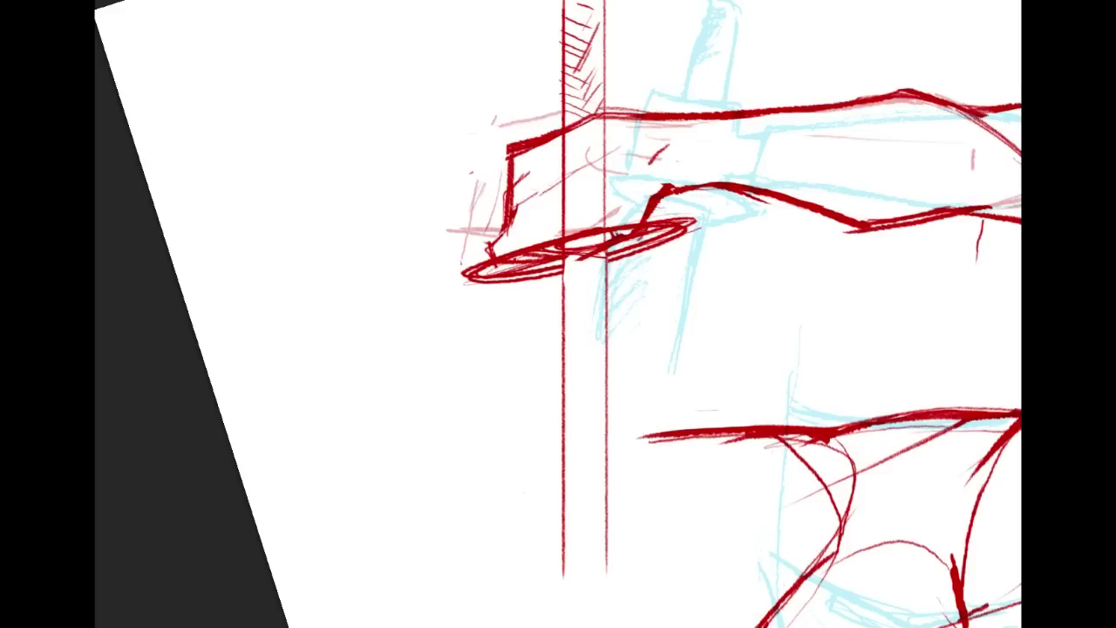
Step: Draw a small pointed chevron between the blade edges just below the guard, with a short center line running down through its tip
{"action": "scroll", "coordinate": [558, 314], "scroll_direction": "down", "scroll_amount": 4}
{"action": "mouse_move", "coordinate": [564, 210]}
{"action": "left_mouse_down"}
{"action": "mouse_move", "coordinate": [582, 230]}
{"action": "mouse_move", "coordinate": [586, 203]}
{"action": "mouse_move", "coordinate": [604, 223]}
{"action": "left_mouse_up"}
{"action": "key", "text": "ctrl+z"}
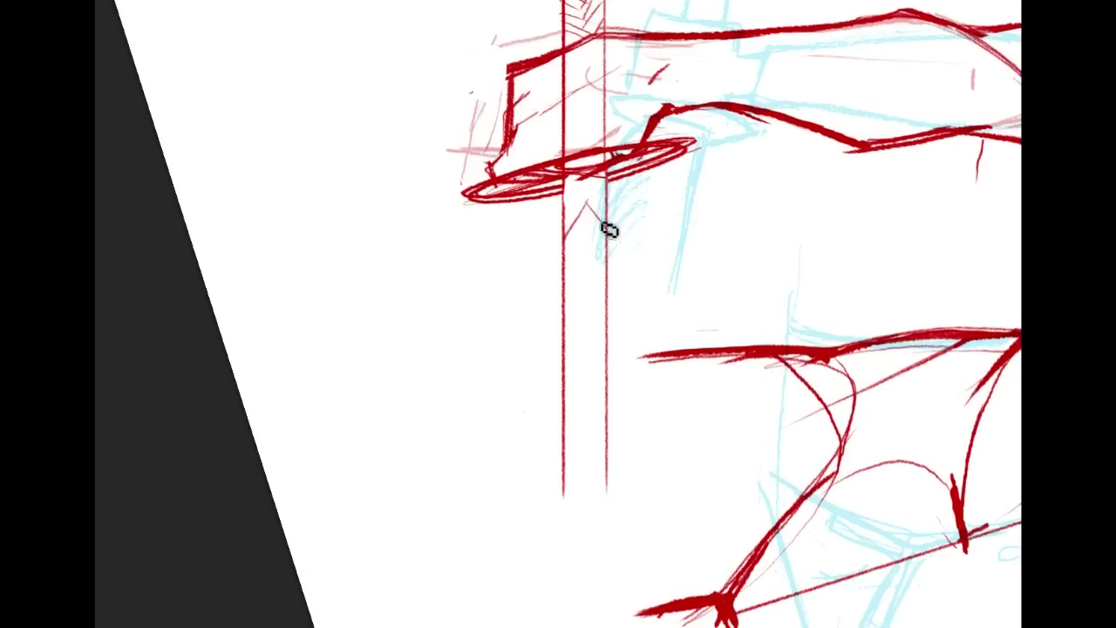
{"action": "left_click_drag", "start_coordinate": [587, 179], "coordinate": [586, 286]}
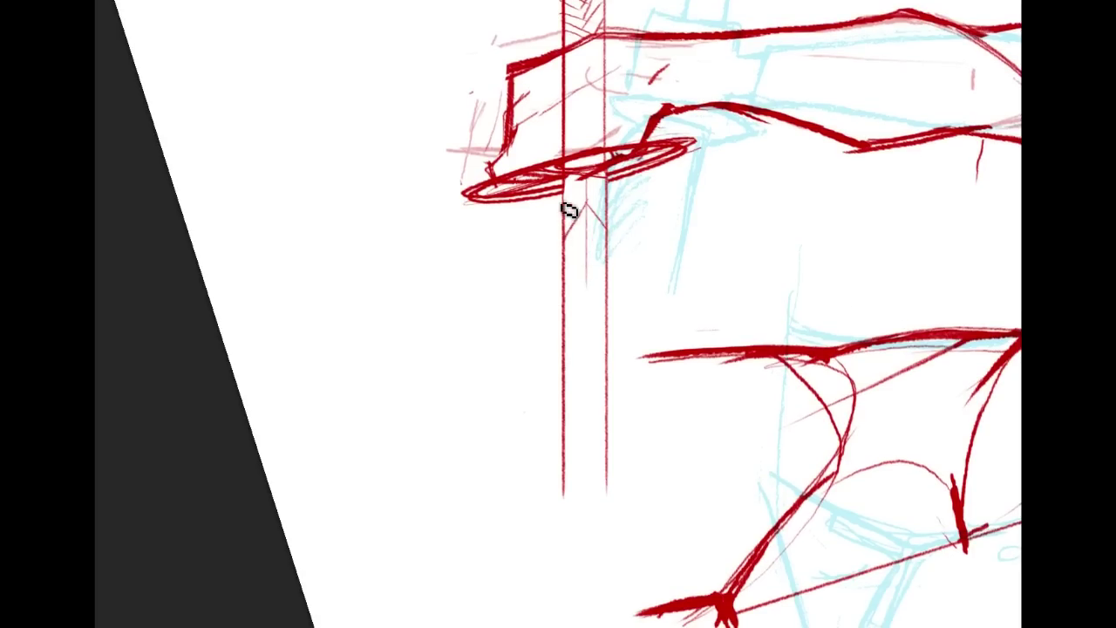
Step: Draw the blade's outer edge as a long curve flaring outward from the guard, redoing the stroke until it bows smoothly
{"action": "left_click_drag", "start_coordinate": [568, 209], "coordinate": [529, 589]}
{"action": "key", "text": "ctrl+z"}
{"action": "left_click_drag", "start_coordinate": [570, 219], "coordinate": [558, 544]}
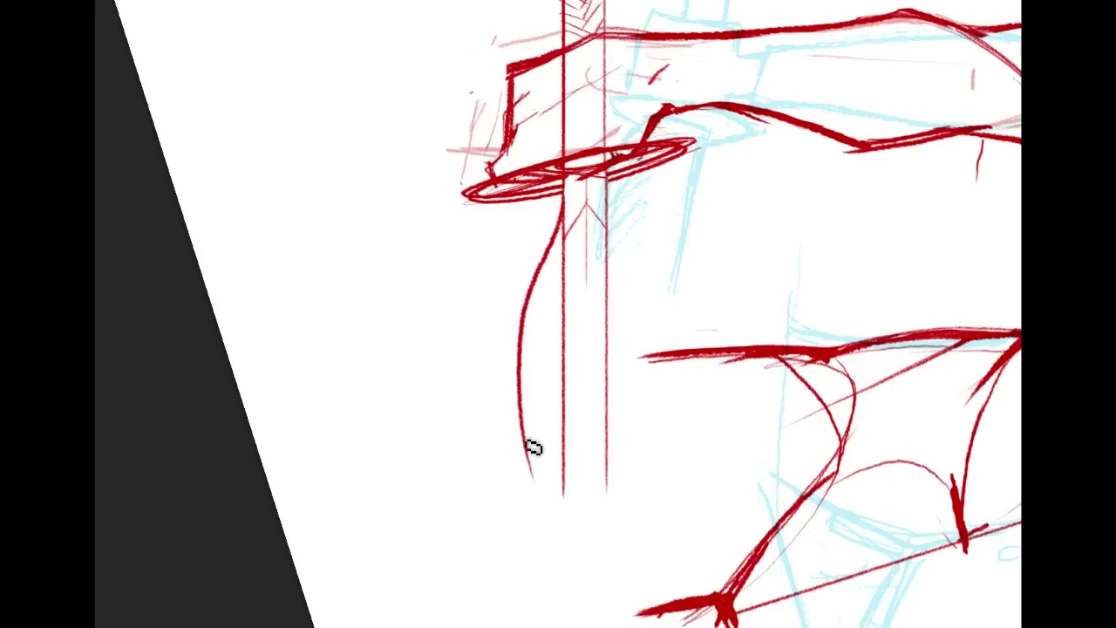
{"action": "key", "text": "ctrl+z"}
{"action": "mouse_move", "coordinate": [567, 207]}
{"action": "left_mouse_down"}
{"action": "mouse_move", "coordinate": [511, 466]}
{"action": "mouse_move", "coordinate": [510, 532]}
{"action": "left_mouse_up"}
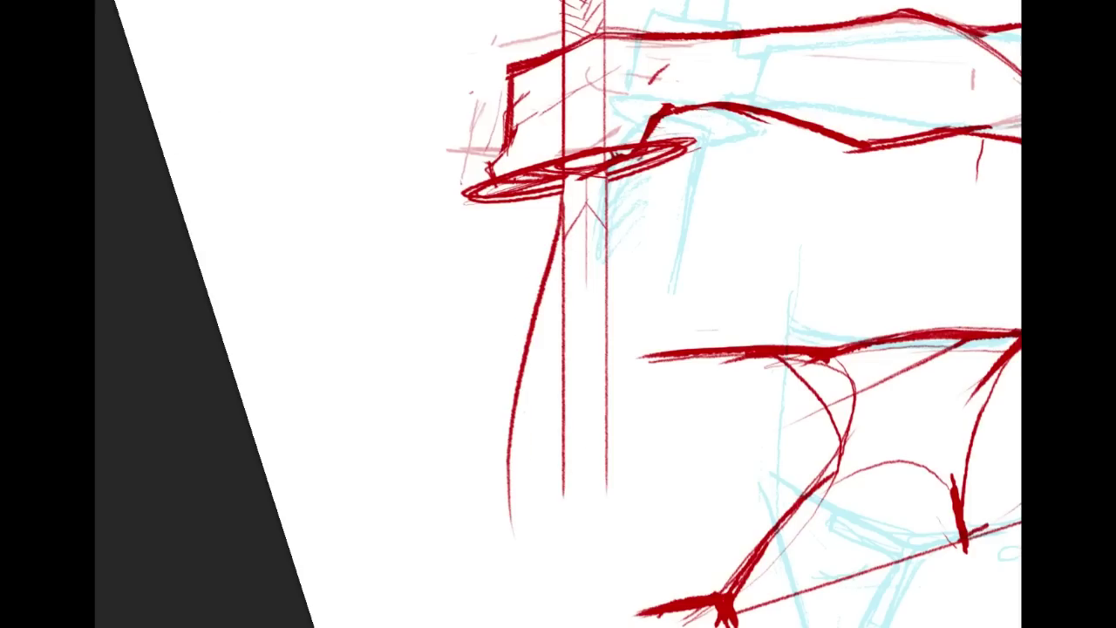
Step: Erase the straight blade edge beside the new curve and square off the pointed ends of the guard
{"action": "left_click_drag", "start_coordinate": [565, 245], "coordinate": [563, 502]}
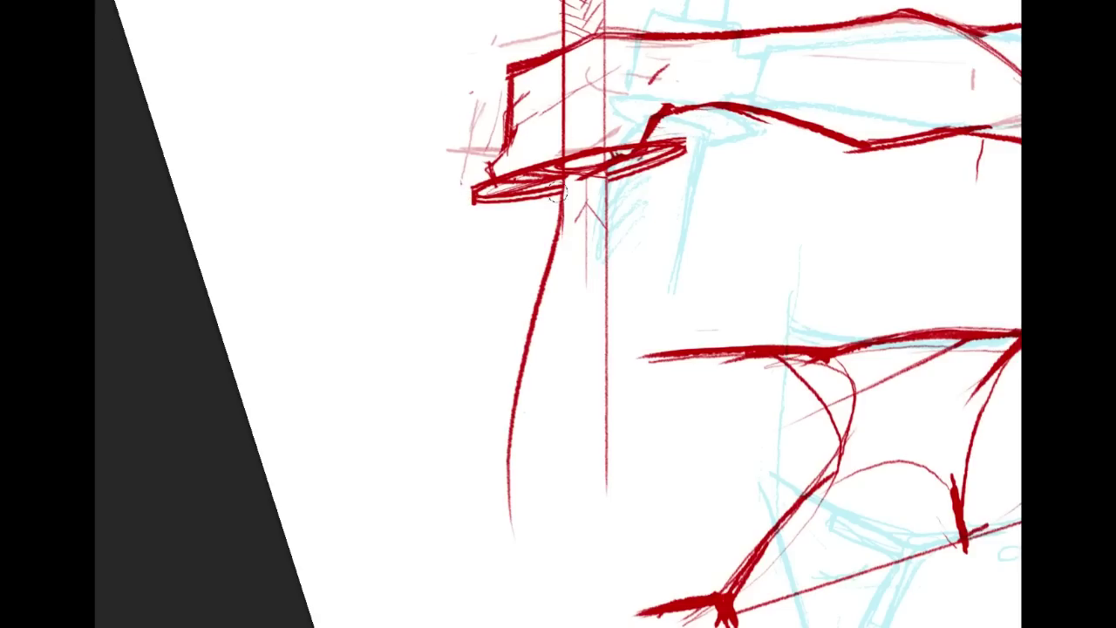
{"action": "left_click_drag", "start_coordinate": [516, 175], "coordinate": [511, 170]}
{"action": "key", "text": "ctrl+shift+z"}
Step: Rotate the canvas until the blade lies nearly horizontal and add two thin curved contour lines inside it, following the flared edge
{"action": "left_click_drag", "start_coordinate": [811, 176], "coordinate": [517, 236]}
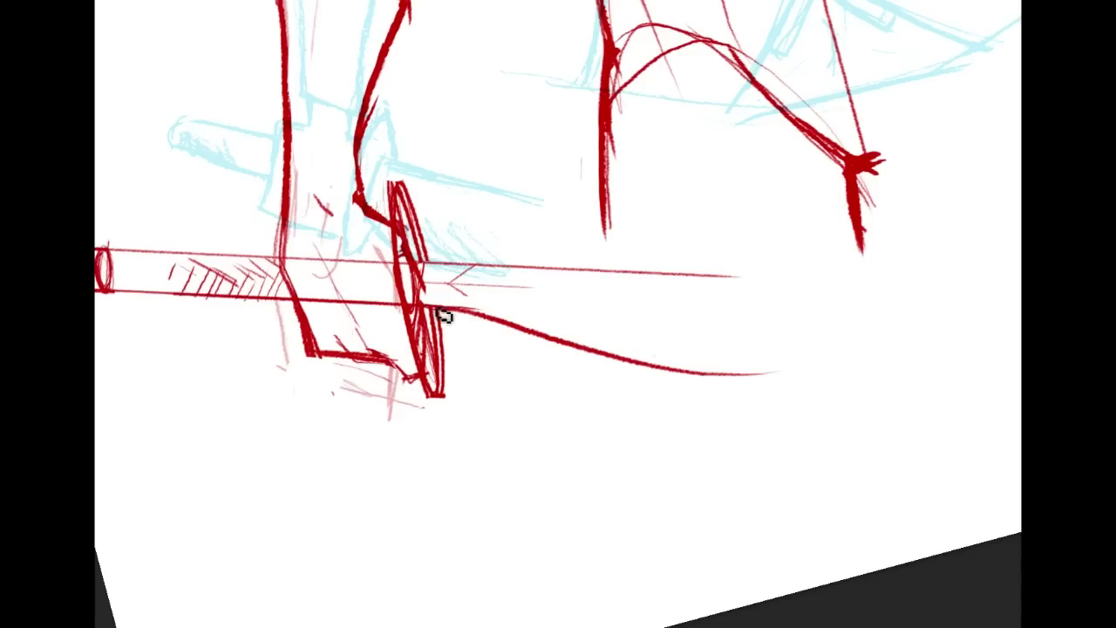
{"action": "left_click_drag", "start_coordinate": [493, 287], "coordinate": [811, 352]}
{"action": "key", "text": "ctrl+z"}
{"action": "left_click_drag", "start_coordinate": [504, 287], "coordinate": [731, 315]}
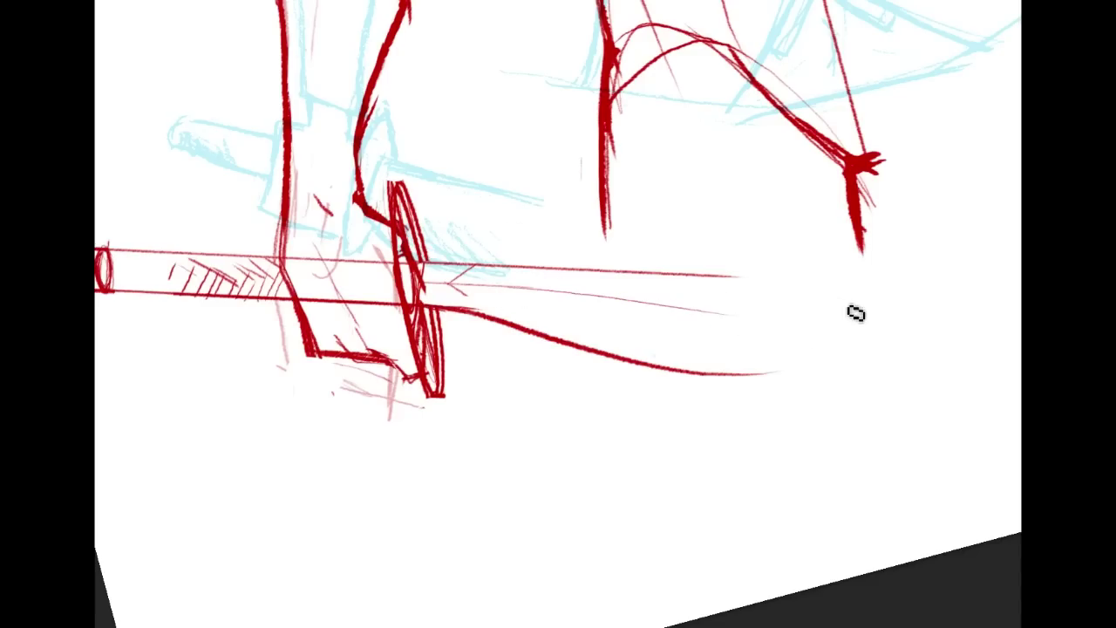
{"action": "key", "text": "ctrl+z"}
{"action": "left_click_drag", "start_coordinate": [479, 320], "coordinate": [718, 366]}
Step: Strengthen the jaw line from the bottom of the ear to the neck and rotate the canvas back upright
{"action": "mouse_move", "coordinate": [558, 288]}
{"action": "left_mouse_down"}
{"action": "mouse_move", "coordinate": [559, 303]}
{"action": "mouse_move", "coordinate": [731, 320]}
{"action": "mouse_move", "coordinate": [707, 330]}
{"action": "mouse_move", "coordinate": [732, 512]}
{"action": "left_mouse_up"}
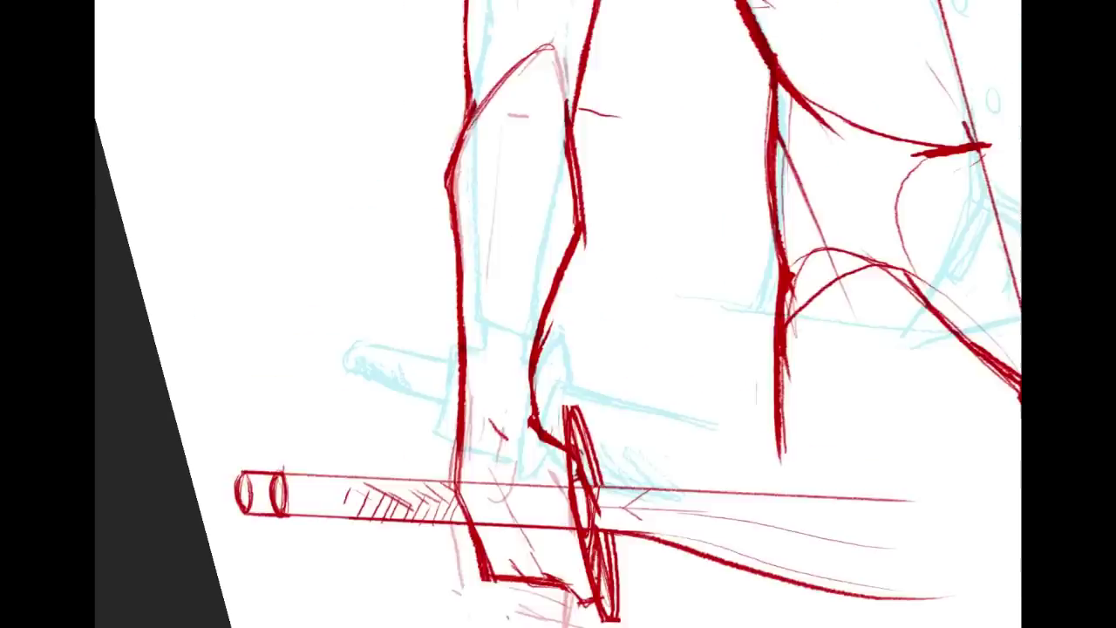
{"action": "left_click_drag", "start_coordinate": [610, 13], "coordinate": [610, 614]}
{"action": "mouse_move", "coordinate": [610, 218]}
{"action": "left_mouse_down"}
{"action": "mouse_move", "coordinate": [405, 410]}
{"action": "mouse_move", "coordinate": [483, 432]}
{"action": "mouse_move", "coordinate": [522, 474]}
{"action": "left_mouse_up"}
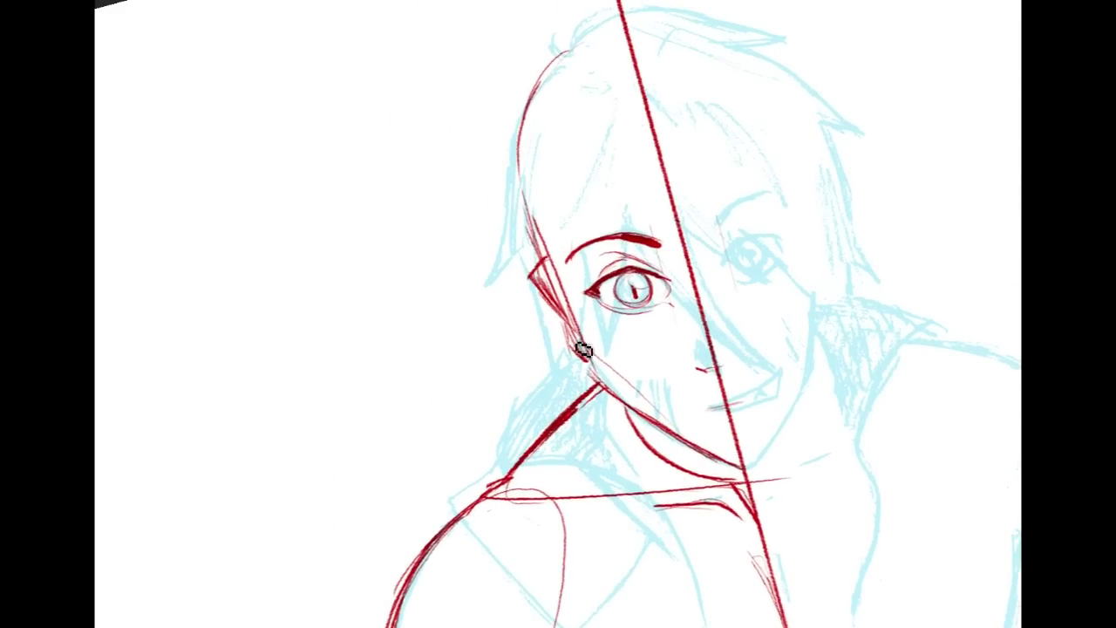
{"action": "left_click_drag", "start_coordinate": [583, 339], "coordinate": [604, 381]}
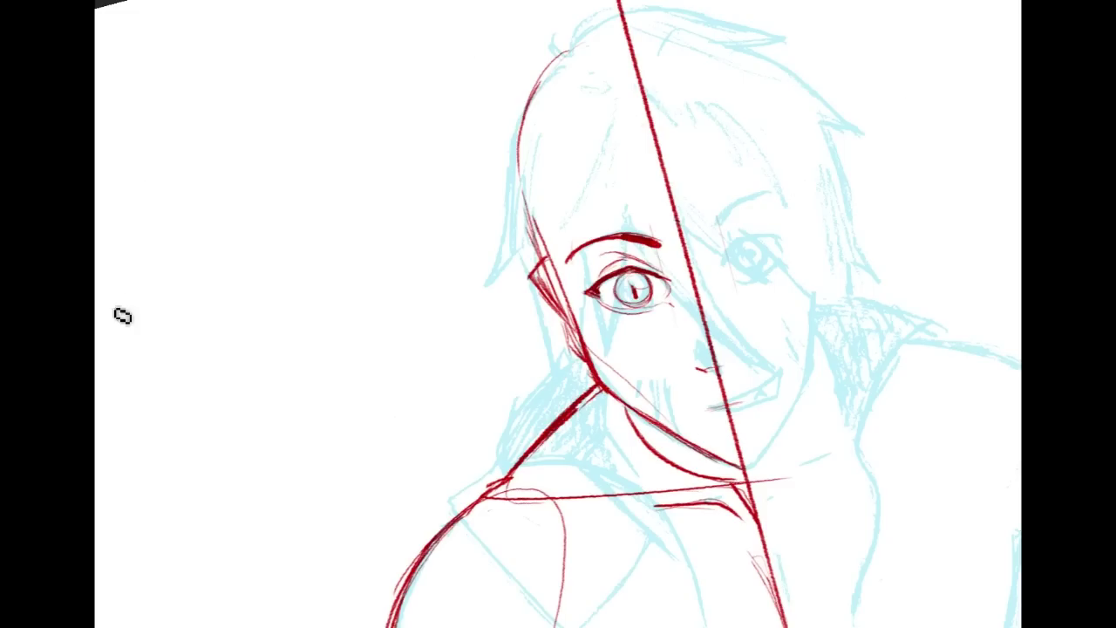
{"action": "left_click_drag", "start_coordinate": [902, 229], "coordinate": [941, 287]}
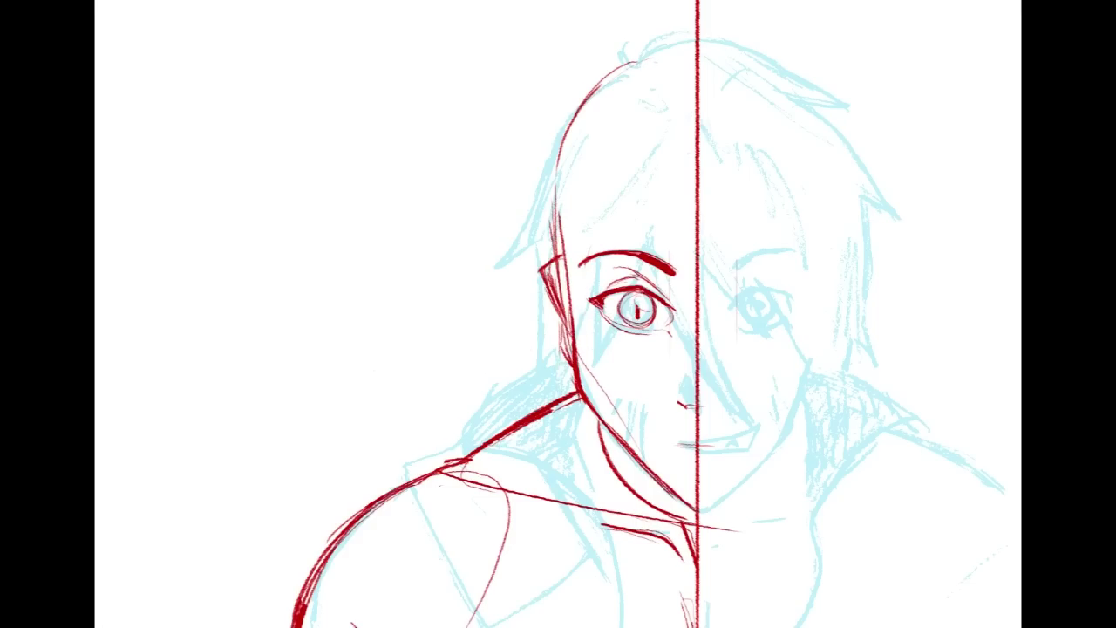
Step: Duplicate the red half-figure layer, flip the copy horizontally and move it across the center line to form the opposite half
{"action": "key", "text": "ctrl+j"}
{"action": "key", "text": "ctrl+t"}
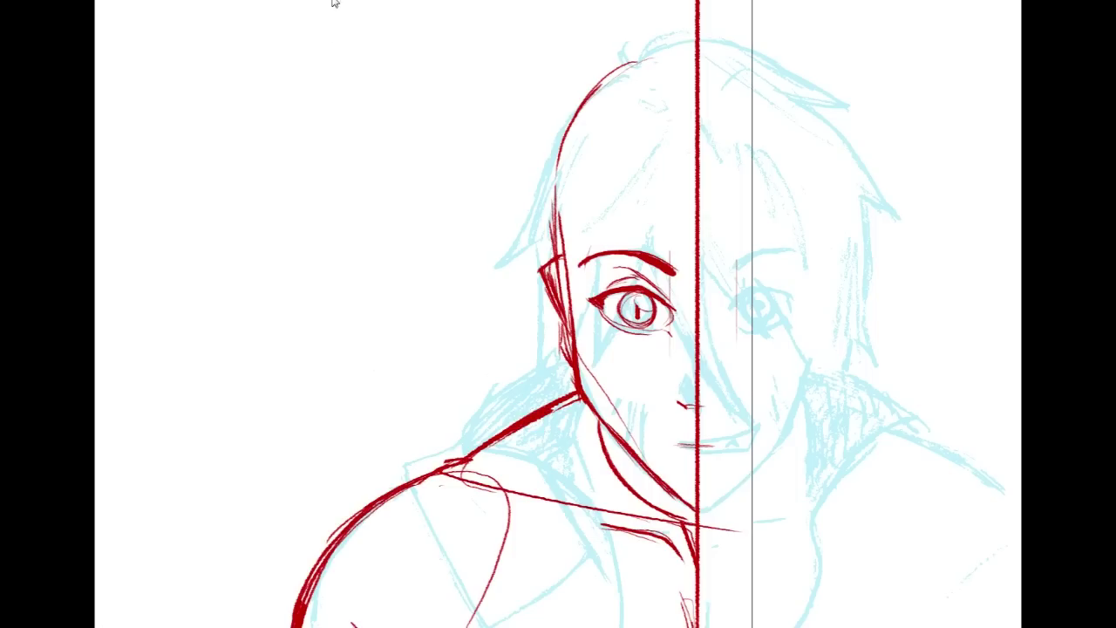
{"action": "left_click", "coordinate": [274, 79]}
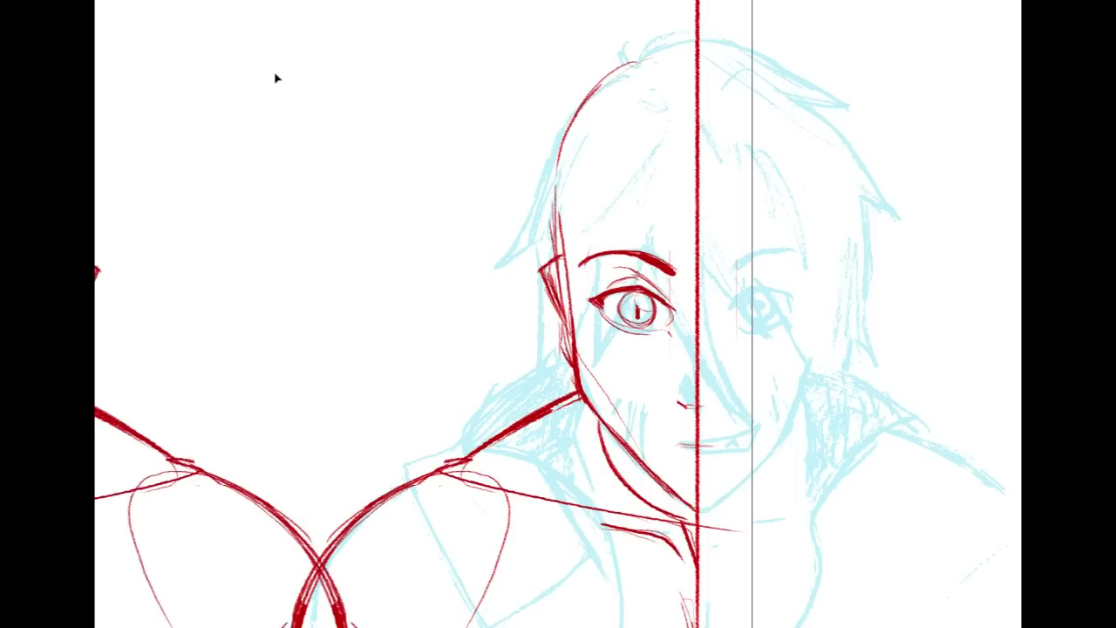
{"action": "left_click_drag", "start_coordinate": [228, 528], "coordinate": [979, 504]}
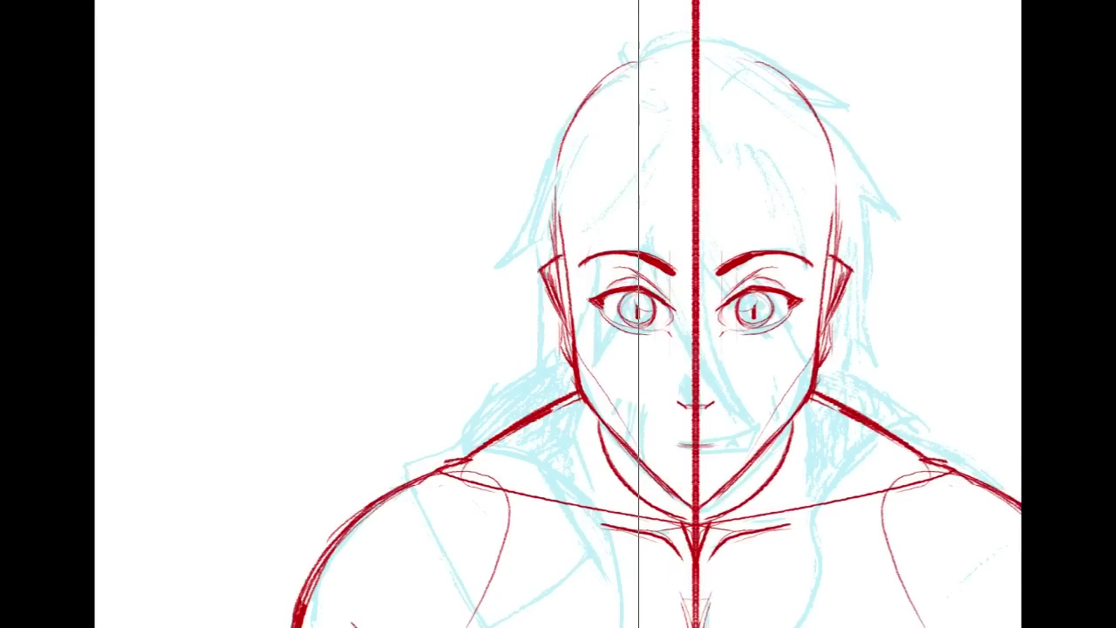
Step: Nudge the mirrored half sideways until its center line coincides with the original's, and apply the transformation
{"action": "key", "text": "Right"}
{"action": "key", "text": "Right"}
{"action": "key", "text": "Right"}
{"action": "key", "text": "Right"}
{"action": "key", "text": "Right"}
{"action": "key", "text": "Right"}
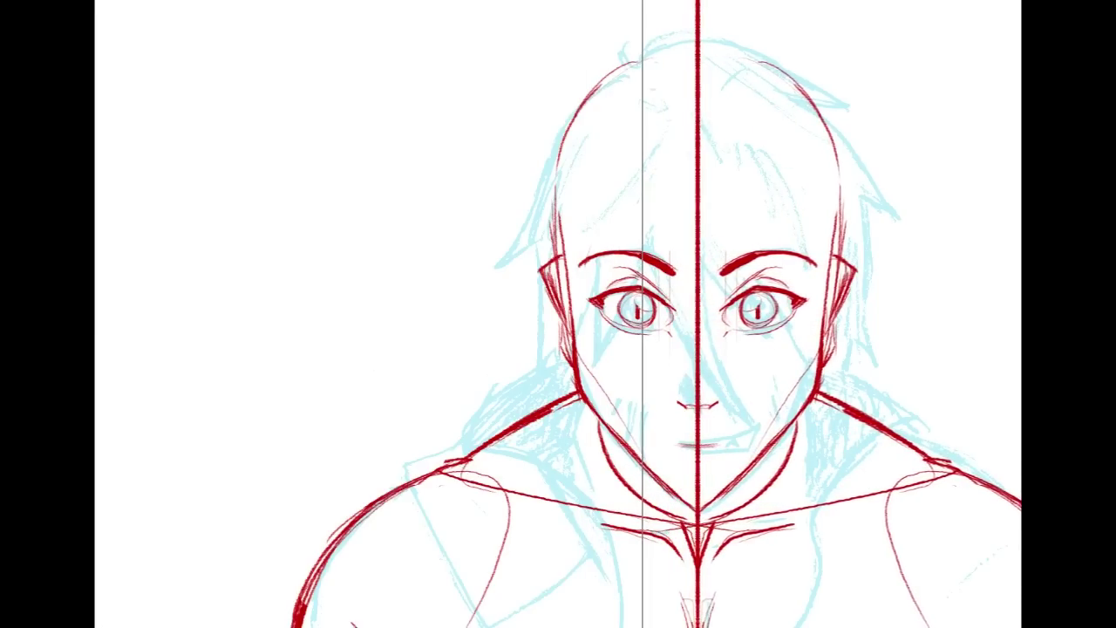
{"action": "key", "text": "Left"}
{"action": "key", "text": "Left"}
{"action": "key", "text": "Left"}
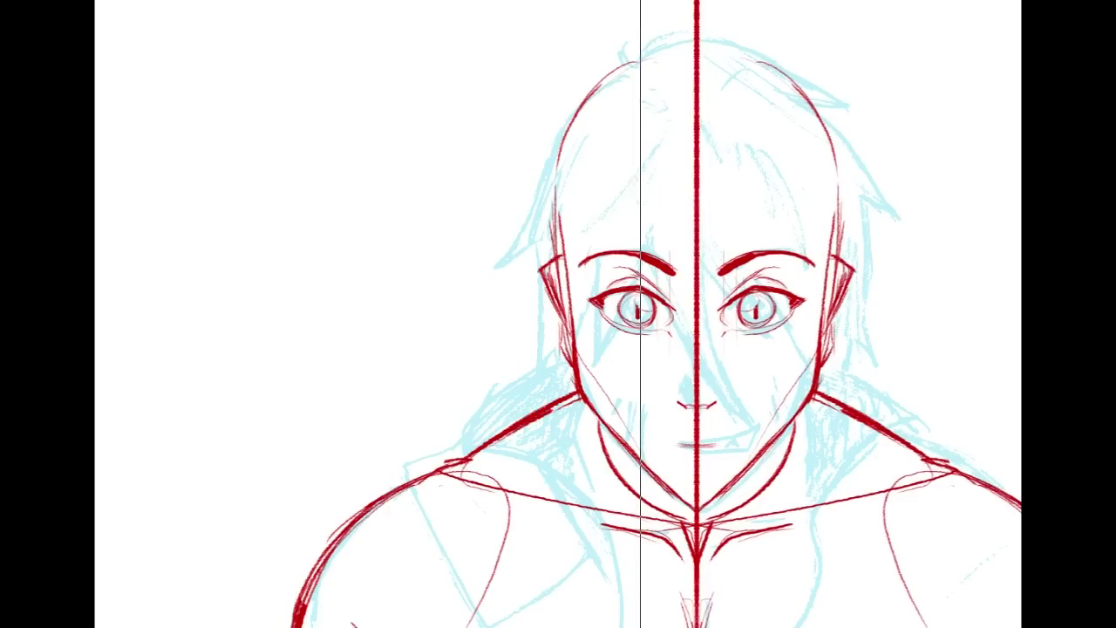
{"action": "key", "text": "Right"}
{"action": "key", "text": "Left"}
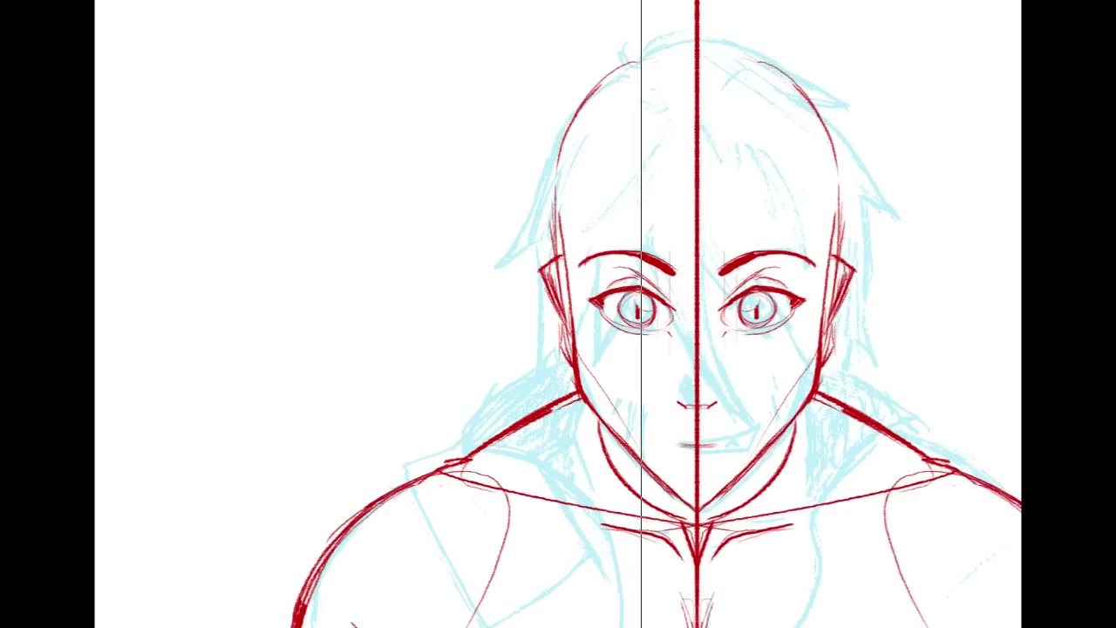
{"action": "key", "text": "Return"}
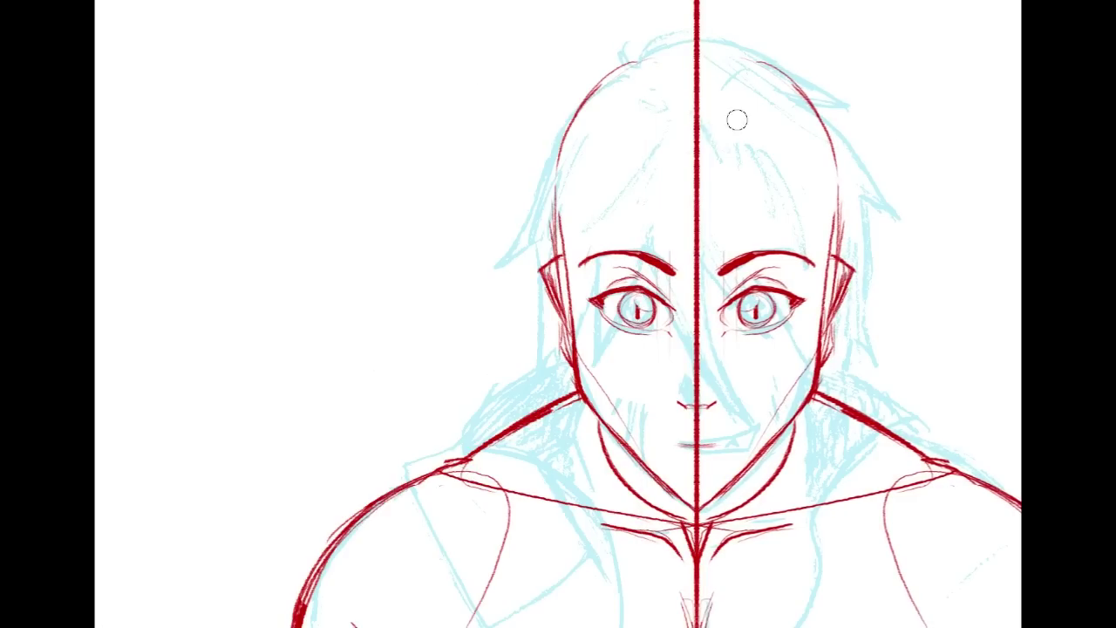
Step: Erase the stray strokes between the inner thighs just below the crotch
{"action": "mouse_move", "coordinate": [693, 497]}
{"action": "left_mouse_down"}
{"action": "mouse_move", "coordinate": [726, 213]}
{"action": "mouse_move", "coordinate": [726, 3]}
{"action": "left_mouse_up"}
{"action": "scroll", "coordinate": [669, 260], "scroll_direction": "down", "scroll_amount": 5}
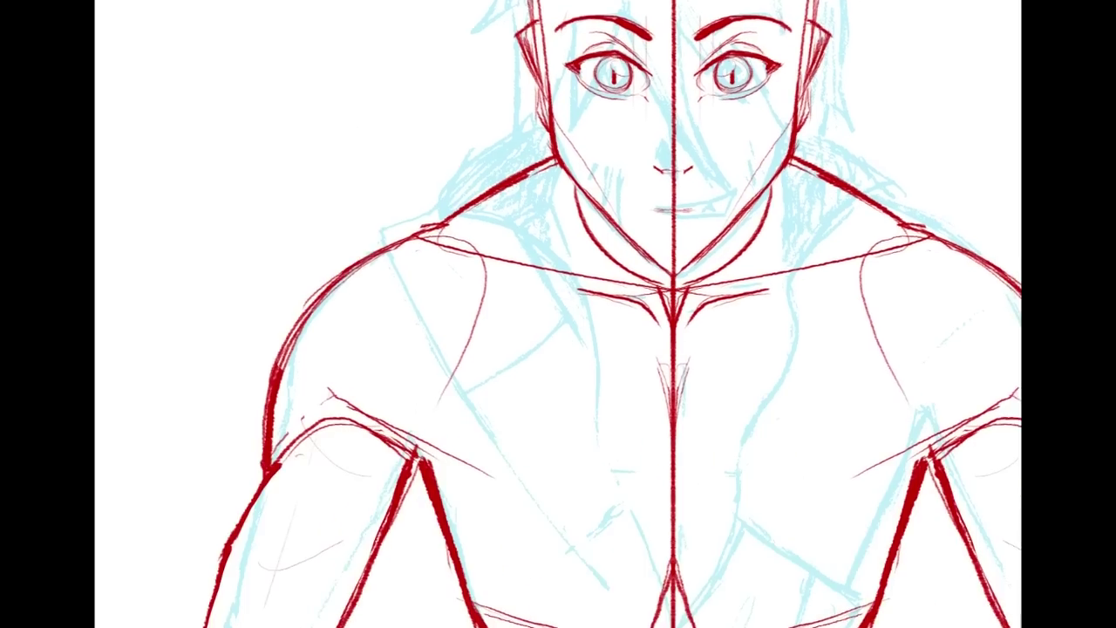
{"action": "scroll", "coordinate": [689, 356], "scroll_direction": "down", "scroll_amount": 8}
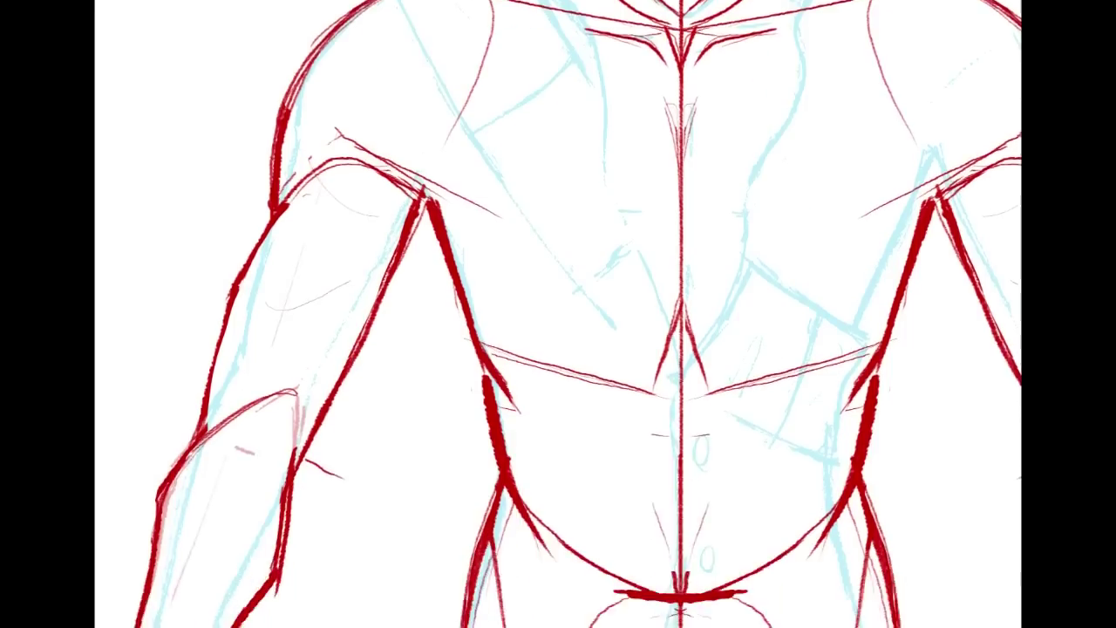
{"action": "scroll", "coordinate": [700, 500], "scroll_direction": "down", "scroll_amount": 6}
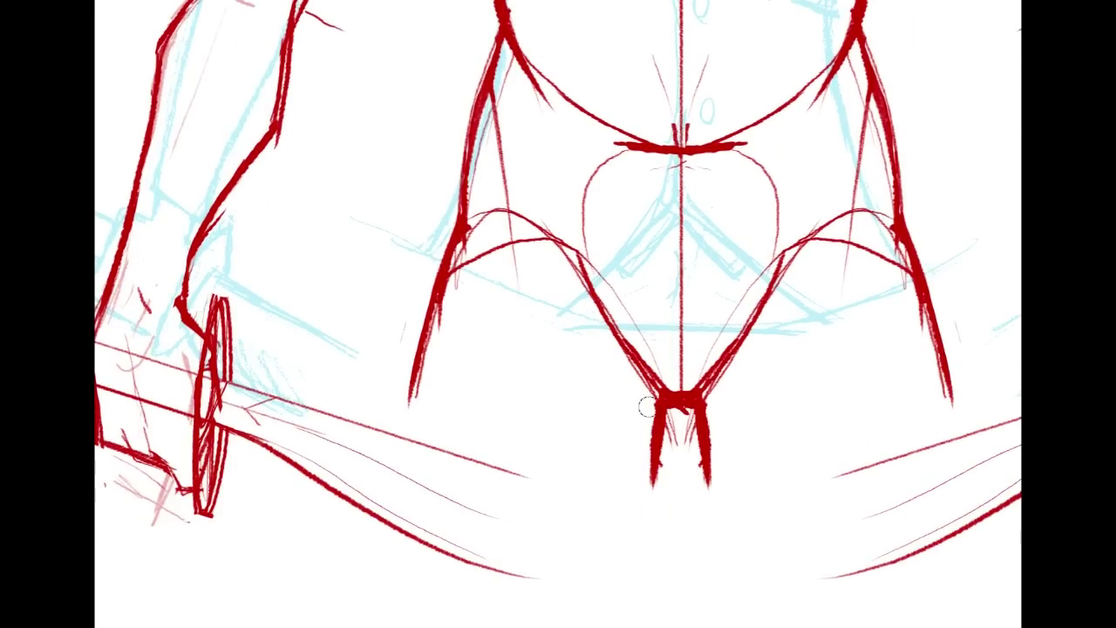
{"action": "mouse_move", "coordinate": [667, 477]}
{"action": "left_mouse_down"}
{"action": "mouse_move", "coordinate": [667, 423]}
{"action": "mouse_move", "coordinate": [671, 449]}
{"action": "left_mouse_up"}
{"action": "key", "text": "ctrl+z"}
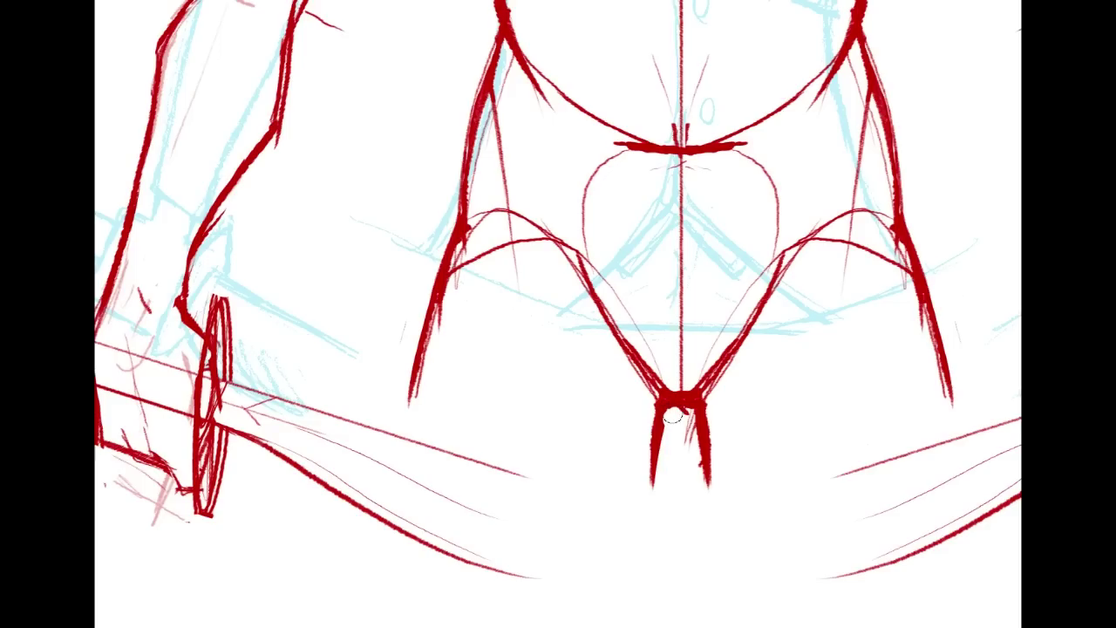
{"action": "left_click_drag", "start_coordinate": [682, 427], "coordinate": [668, 434]}
{"action": "left_click_drag", "start_coordinate": [680, 148], "coordinate": [738, 511]}
{"action": "left_click_drag", "start_coordinate": [740, 35], "coordinate": [698, 609]}
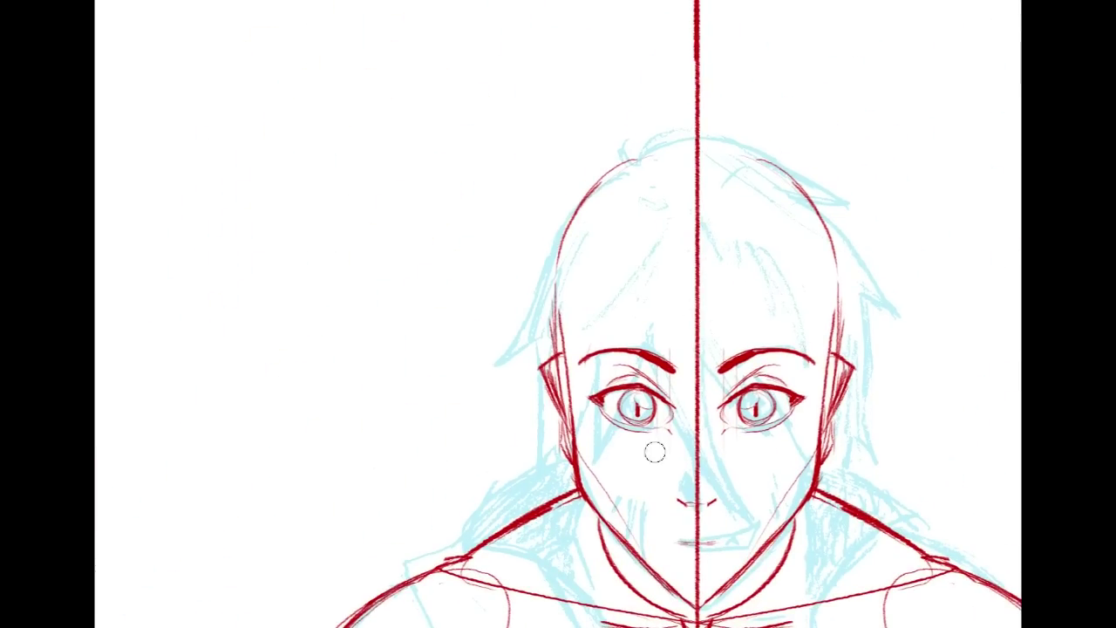
Step: Draw the nose with an angular shadow shape on one side of the center line above the nostrils
{"action": "scroll", "coordinate": [919, 324], "scroll_direction": "down", "scroll_amount": 3}
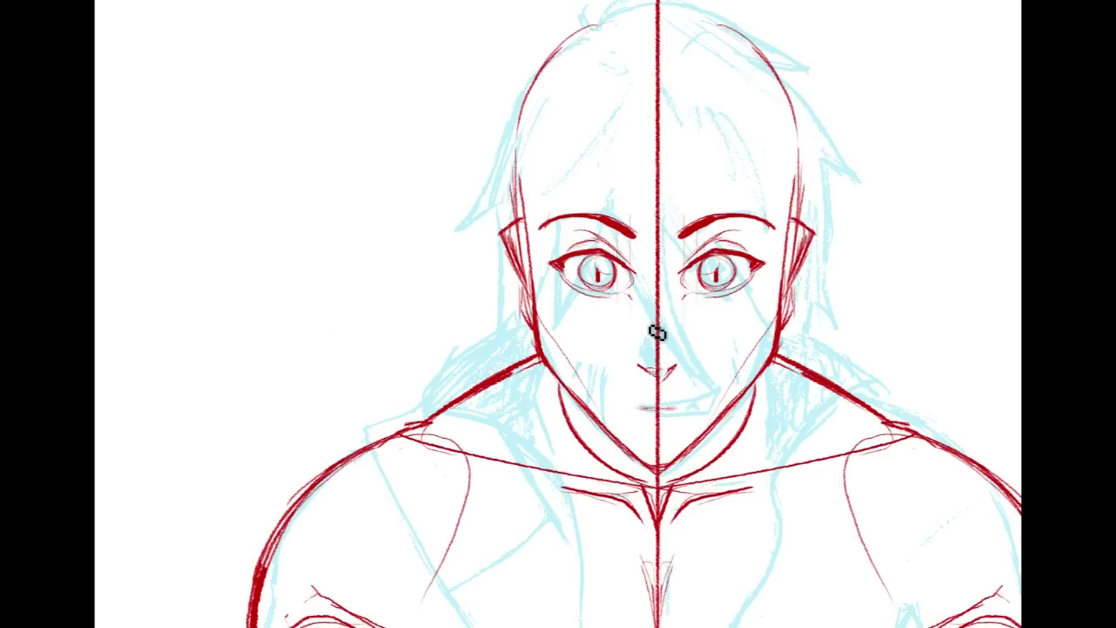
{"action": "left_click_drag", "start_coordinate": [648, 296], "coordinate": [638, 360]}
{"action": "key", "text": "ctrl+z"}
{"action": "mouse_move", "coordinate": [646, 339]}
{"action": "left_mouse_down"}
{"action": "mouse_move", "coordinate": [655, 375]}
{"action": "mouse_move", "coordinate": [636, 413]}
{"action": "mouse_move", "coordinate": [723, 389]}
{"action": "mouse_move", "coordinate": [703, 387]}
{"action": "left_mouse_up"}
Step: Draw a lopsided open grin below the nose, erasing the first version and redrawing it wider with a raised, darkened corner
{"action": "mouse_move", "coordinate": [628, 407]}
{"action": "left_mouse_down"}
{"action": "mouse_move", "coordinate": [661, 428]}
{"action": "mouse_move", "coordinate": [639, 412]}
{"action": "mouse_move", "coordinate": [714, 398]}
{"action": "mouse_move", "coordinate": [664, 426]}
{"action": "mouse_move", "coordinate": [712, 389]}
{"action": "left_mouse_up"}
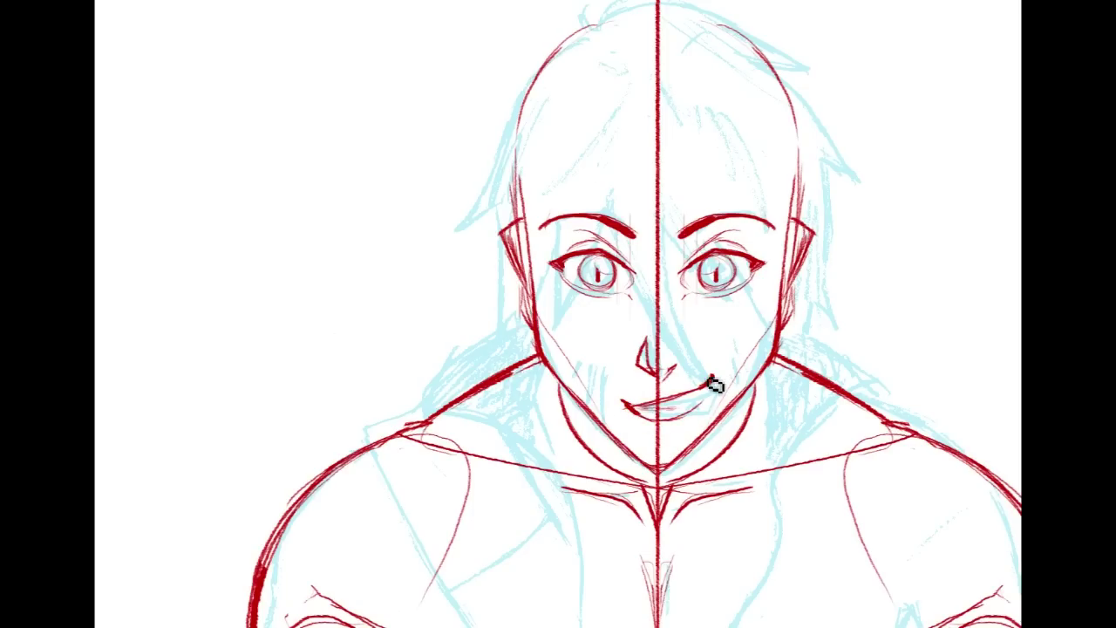
{"action": "mouse_move", "coordinate": [653, 418]}
{"action": "left_mouse_down"}
{"action": "mouse_move", "coordinate": [716, 409]}
{"action": "mouse_move", "coordinate": [708, 418]}
{"action": "mouse_move", "coordinate": [715, 376]}
{"action": "left_mouse_up"}
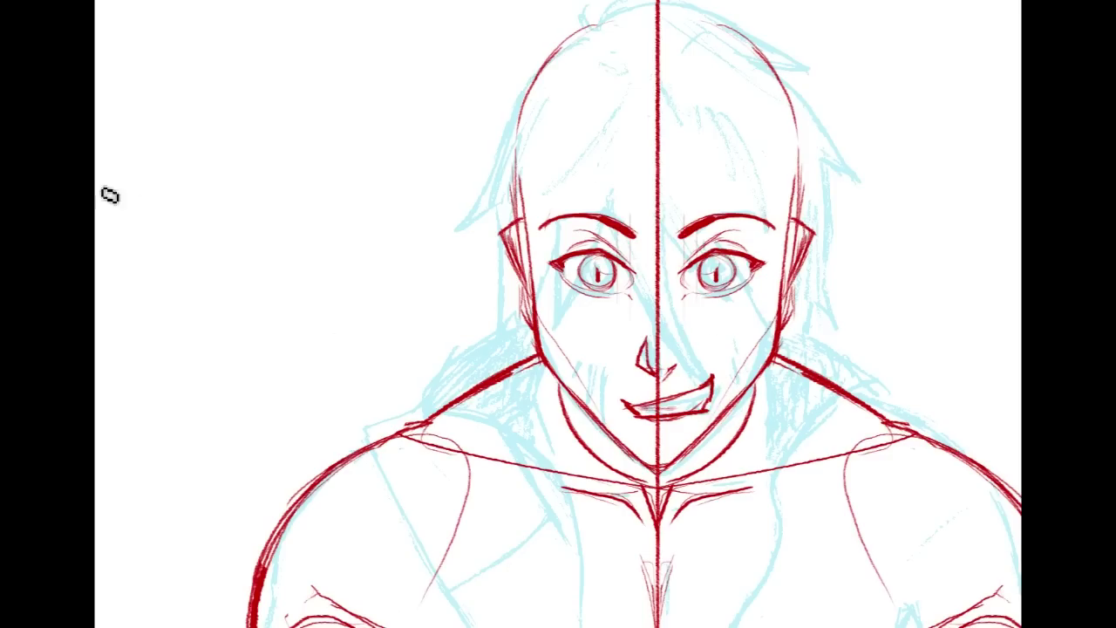
{"action": "mouse_move", "coordinate": [643, 400]}
{"action": "left_mouse_down"}
{"action": "mouse_move", "coordinate": [717, 387]}
{"action": "mouse_move", "coordinate": [629, 403]}
{"action": "left_mouse_up"}
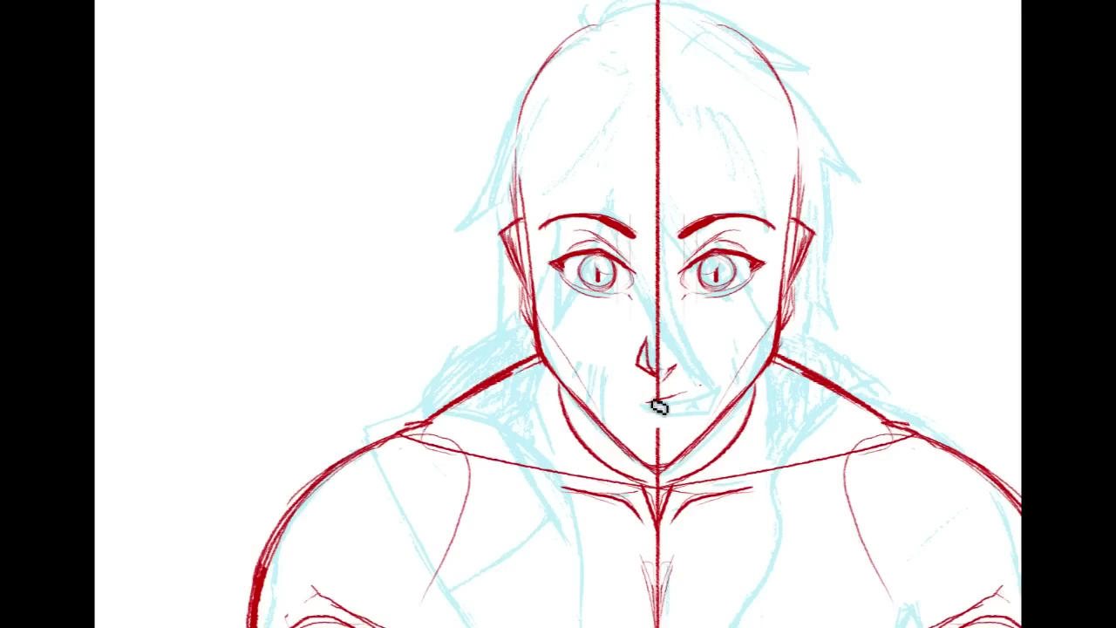
{"action": "mouse_move", "coordinate": [626, 397]}
{"action": "left_mouse_down"}
{"action": "mouse_move", "coordinate": [660, 426]}
{"action": "mouse_move", "coordinate": [634, 405]}
{"action": "mouse_move", "coordinate": [667, 409]}
{"action": "mouse_move", "coordinate": [723, 381]}
{"action": "left_mouse_up"}
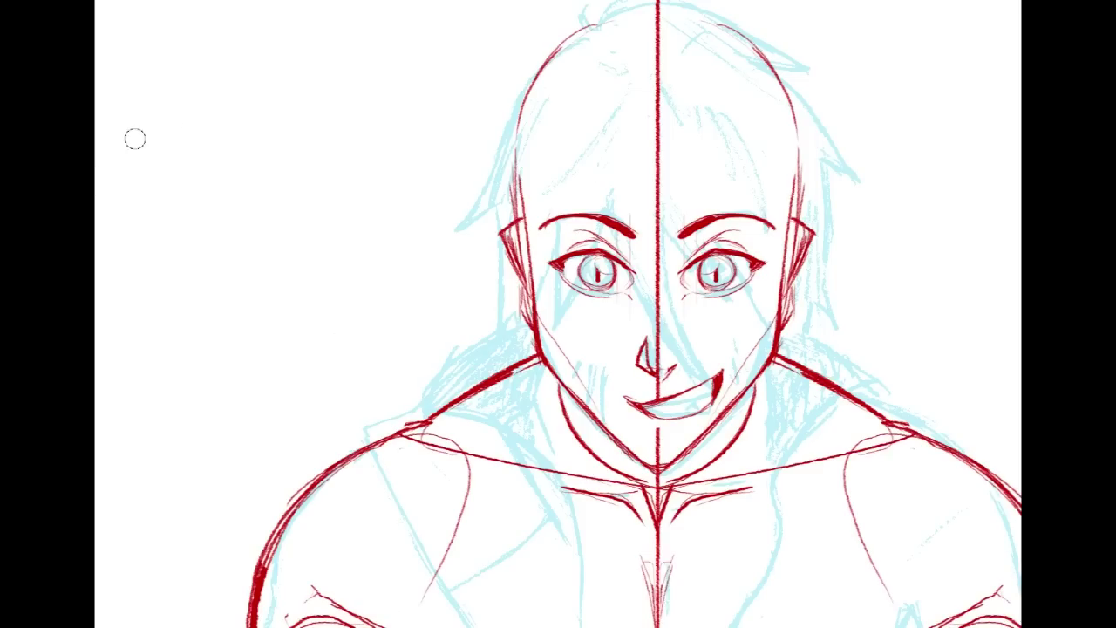
Step: Choose a tapered eraser brush with 100% hardness and fade the vertical center line over the face and forehead
{"action": "right_click", "coordinate": [129, 1]}
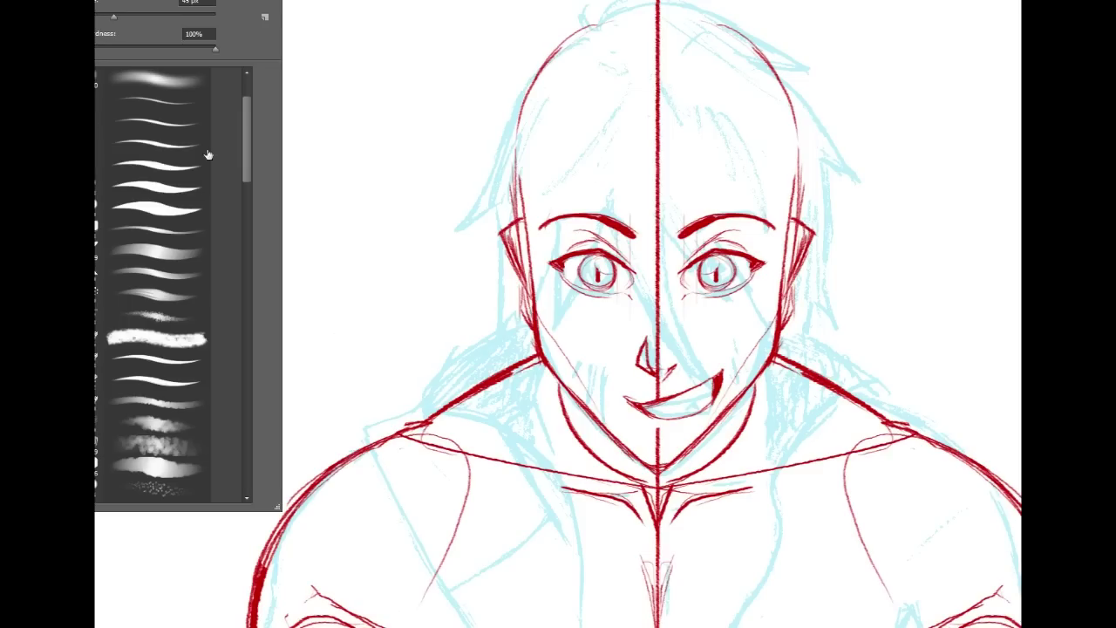
{"action": "scroll", "coordinate": [244, 155], "scroll_direction": "up", "scroll_amount": 3}
{"action": "left_click", "coordinate": [139, 100]}
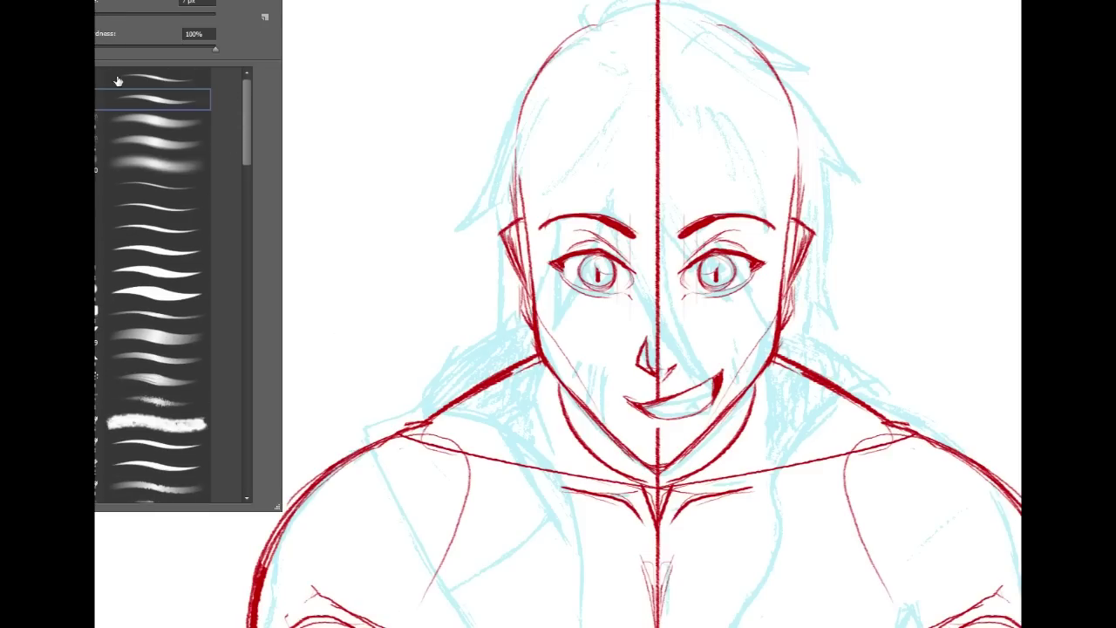
{"action": "left_click", "coordinate": [660, 385]}
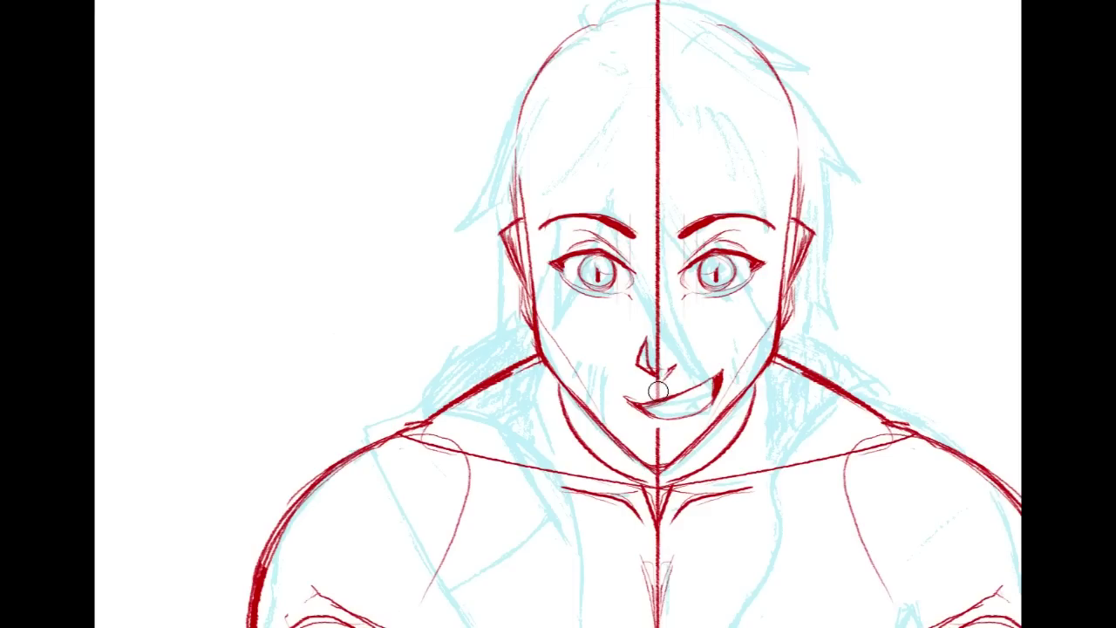
{"action": "mouse_move", "coordinate": [656, 342]}
{"action": "left_mouse_down"}
{"action": "mouse_move", "coordinate": [650, 268]}
{"action": "mouse_move", "coordinate": [673, 100]}
{"action": "mouse_move", "coordinate": [666, 14]}
{"action": "left_mouse_up"}
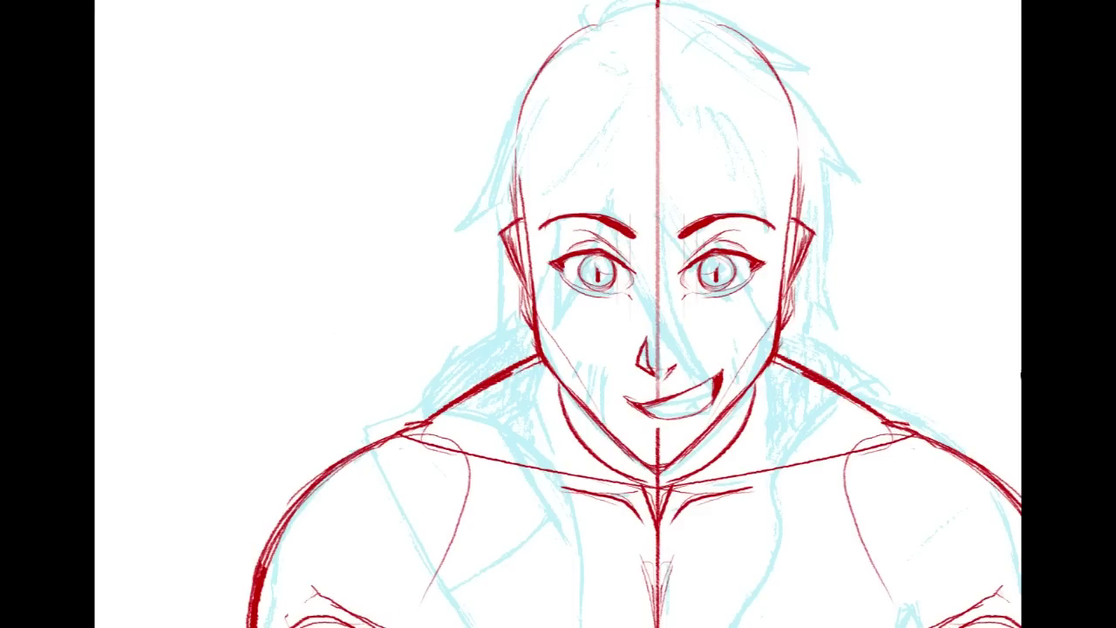
Step: Clear the center line at the base of the neck and fade it down the chest and abdomen to the pelvis line
{"action": "left_click_drag", "start_coordinate": [920, 554], "coordinate": [929, 372]}
{"action": "left_click_drag", "start_coordinate": [664, 248], "coordinate": [665, 262]}
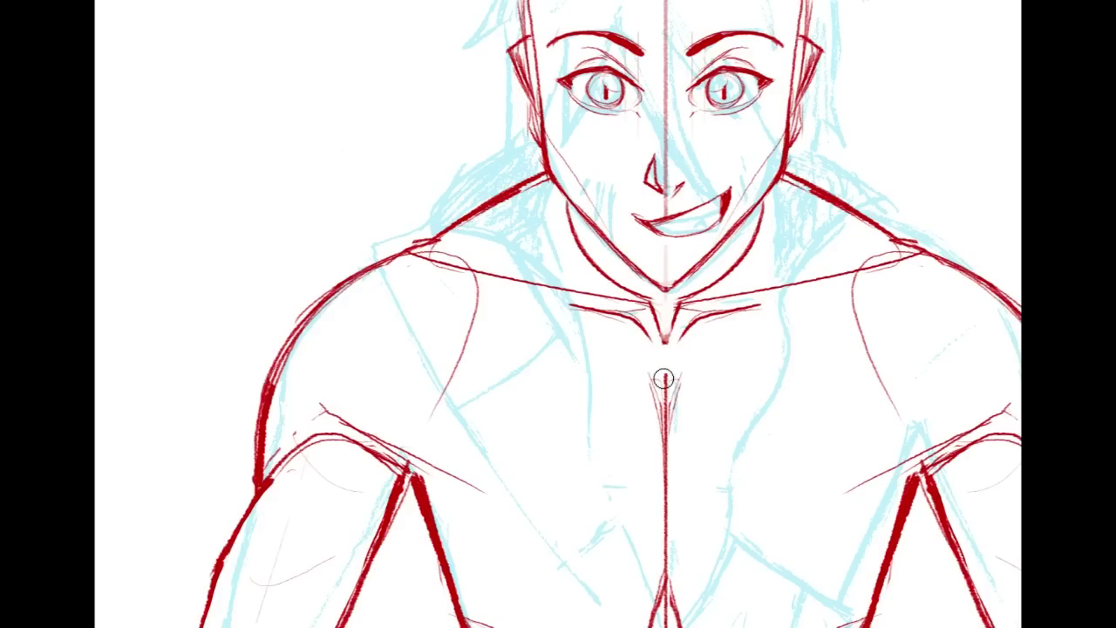
{"action": "left_click_drag", "start_coordinate": [662, 378], "coordinate": [675, 504]}
{"action": "mouse_move", "coordinate": [741, 558]}
{"action": "left_mouse_down"}
{"action": "mouse_move", "coordinate": [773, 243]}
{"action": "mouse_move", "coordinate": [765, 176]}
{"action": "left_mouse_up"}
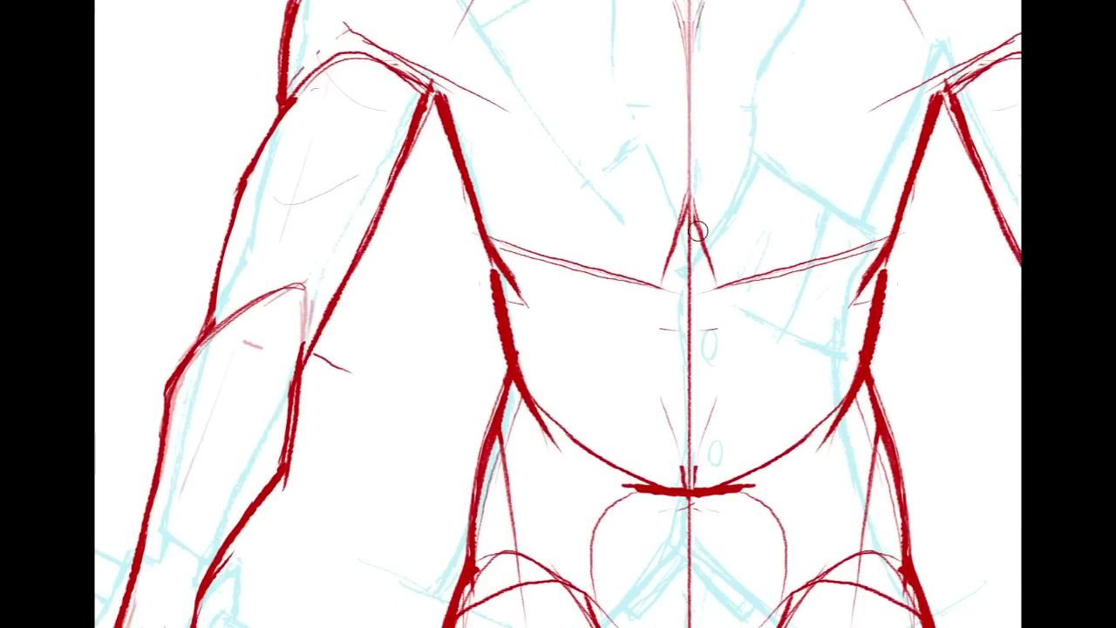
{"action": "left_click_drag", "start_coordinate": [688, 220], "coordinate": [708, 475]}
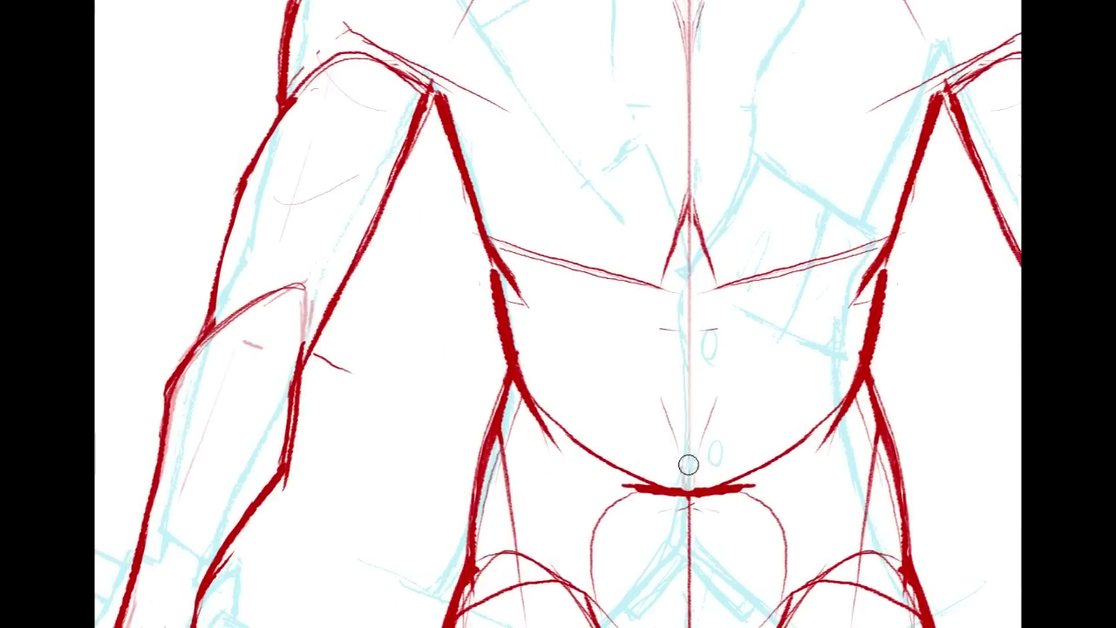
Step: Fade the horizontal waist line and the vertical center line over the pelvis down to the crotch
{"action": "mouse_move", "coordinate": [620, 487]}
{"action": "left_mouse_down"}
{"action": "mouse_move", "coordinate": [671, 494]}
{"action": "mouse_move", "coordinate": [794, 442]}
{"action": "mouse_move", "coordinate": [636, 250]}
{"action": "mouse_move", "coordinate": [661, 415]}
{"action": "left_mouse_up"}
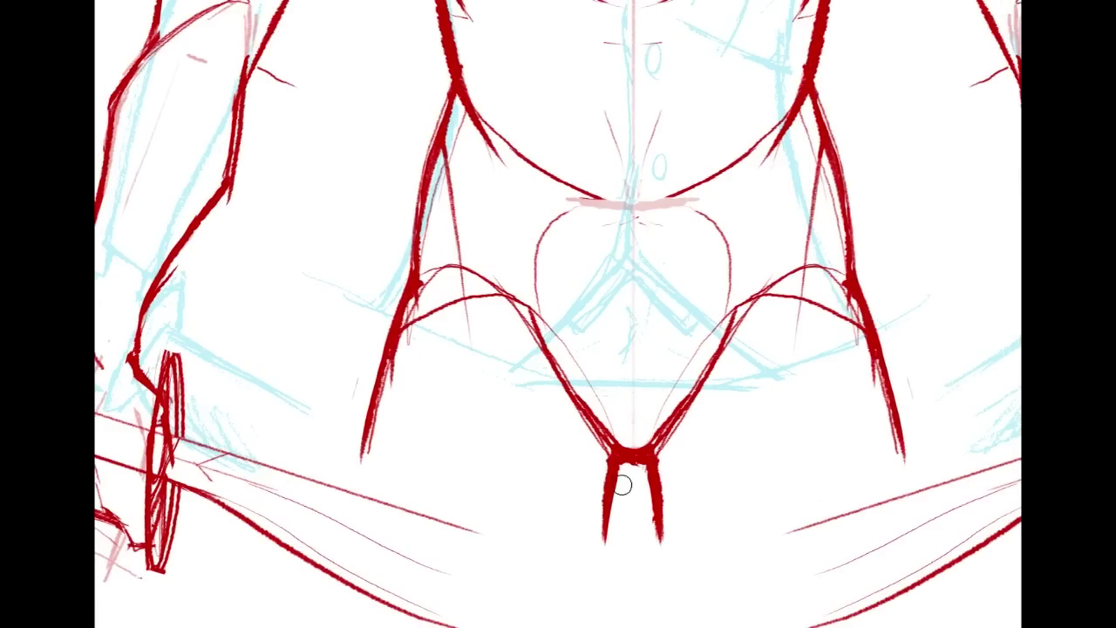
{"action": "left_click_drag", "start_coordinate": [633, 470], "coordinate": [643, 500]}
Step: Shade the irises of both eyes with dense hatching around the pupils
{"action": "scroll", "coordinate": [558, 314], "scroll_direction": "up", "scroll_amount": 10}
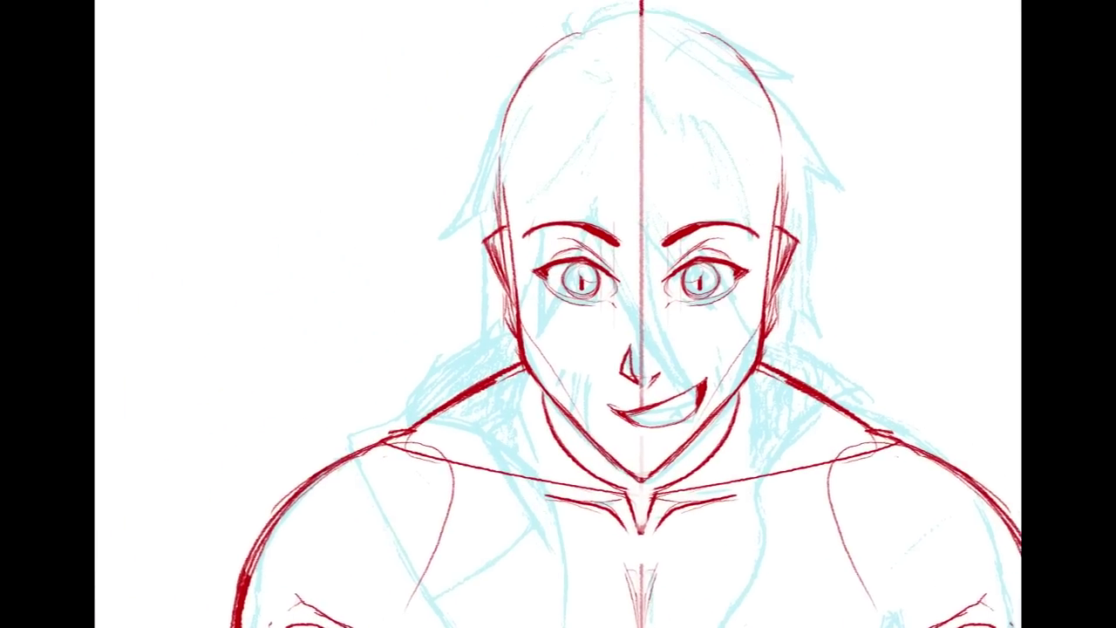
{"action": "scroll", "coordinate": [558, 313], "scroll_direction": "right", "scroll_amount": 1}
{"action": "scroll", "coordinate": [558, 314], "scroll_direction": "right", "scroll_amount": 1}
{"action": "scroll", "coordinate": [558, 314], "scroll_direction": "down", "scroll_amount": 2}
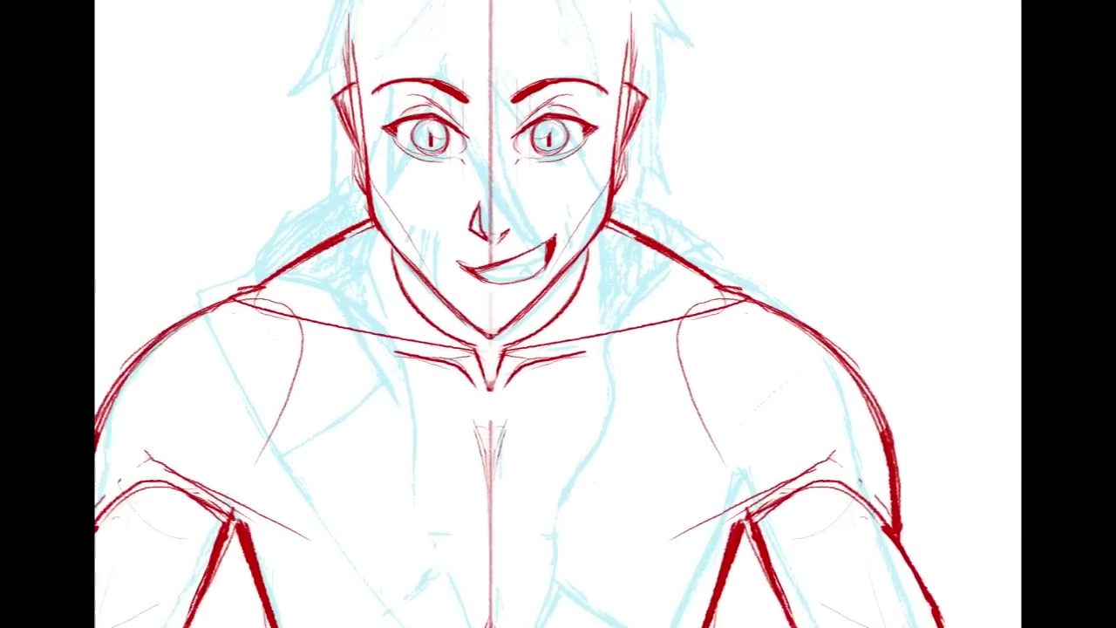
{"action": "scroll", "coordinate": [212, 225], "scroll_direction": "up", "scroll_amount": 3}
{"action": "scroll", "coordinate": [212, 225], "scroll_direction": "left", "scroll_amount": 5}
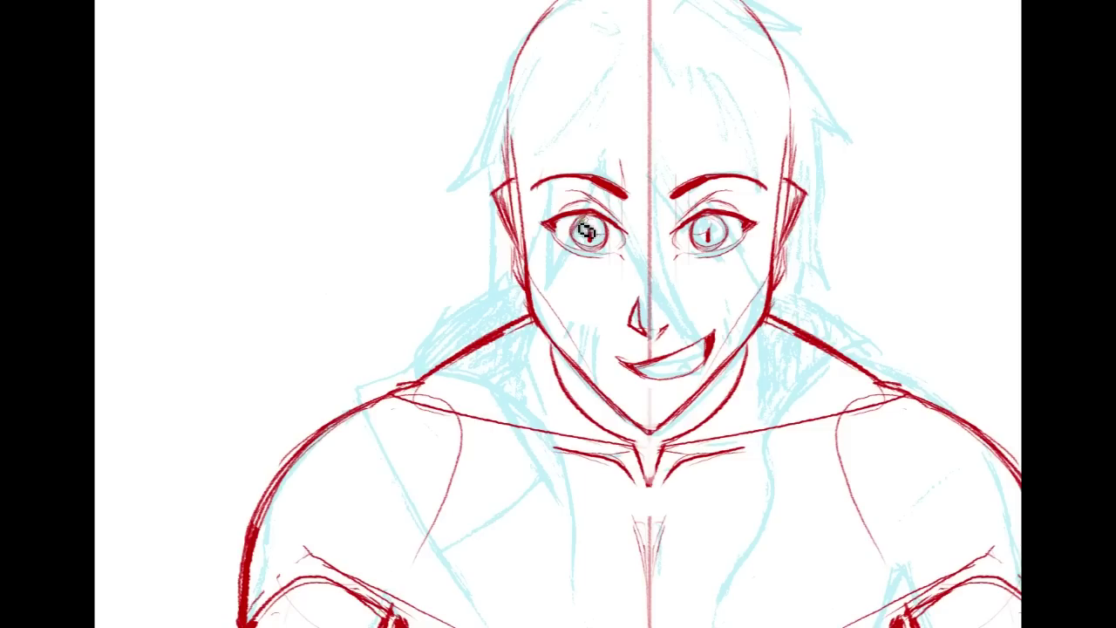
{"action": "left_click_drag", "start_coordinate": [593, 231], "coordinate": [620, 245]}
{"action": "mouse_move", "coordinate": [705, 245]}
{"action": "left_mouse_down"}
{"action": "mouse_move", "coordinate": [727, 232]}
{"action": "mouse_move", "coordinate": [710, 224]}
{"action": "mouse_move", "coordinate": [734, 236]}
{"action": "mouse_move", "coordinate": [726, 221]}
{"action": "left_mouse_up"}
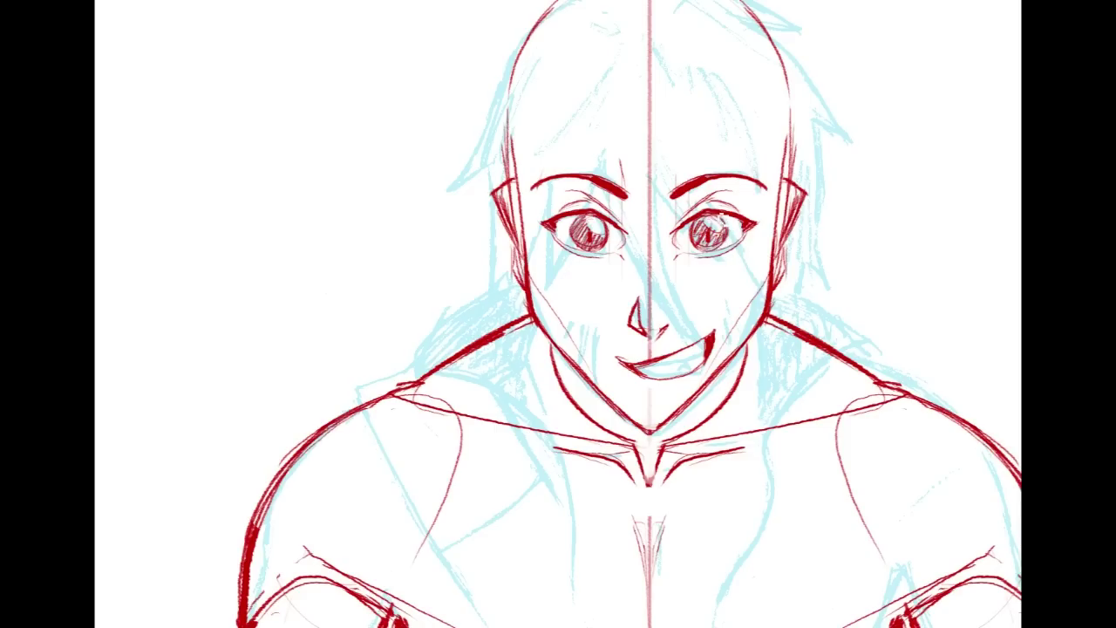
Step: Fill the nose shadow, add short hatch marks on both cheeks and thicken the jaw edges below the ears
{"action": "left_click_drag", "start_coordinate": [637, 324], "coordinate": [650, 336]}
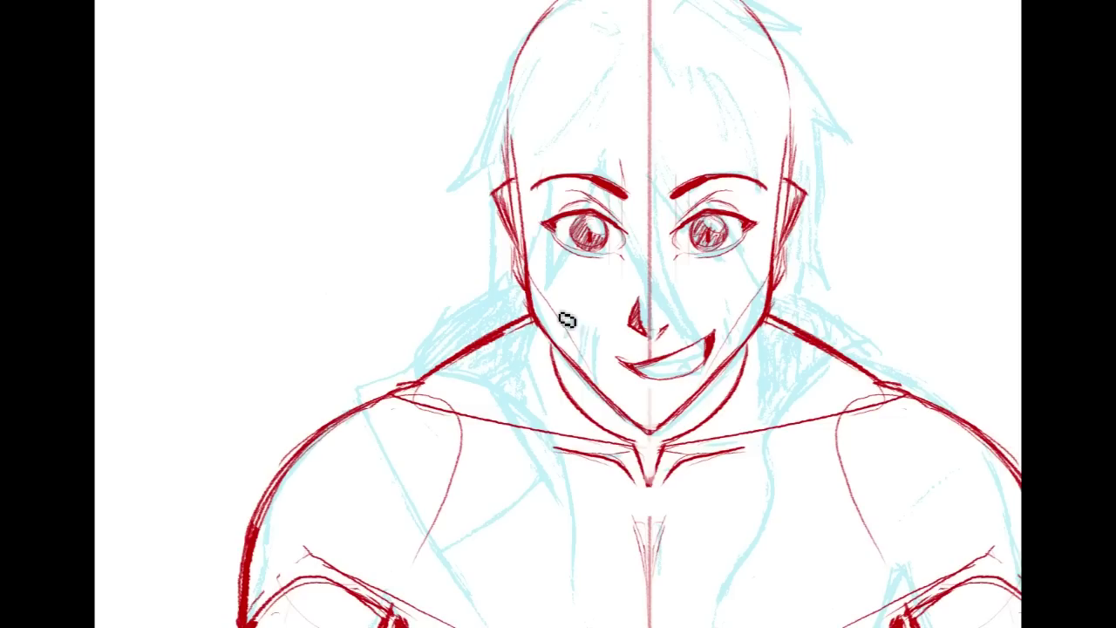
{"action": "mouse_move", "coordinate": [754, 312]}
{"action": "left_mouse_down"}
{"action": "mouse_move", "coordinate": [727, 304]}
{"action": "mouse_move", "coordinate": [747, 319]}
{"action": "mouse_move", "coordinate": [763, 311]}
{"action": "left_mouse_up"}
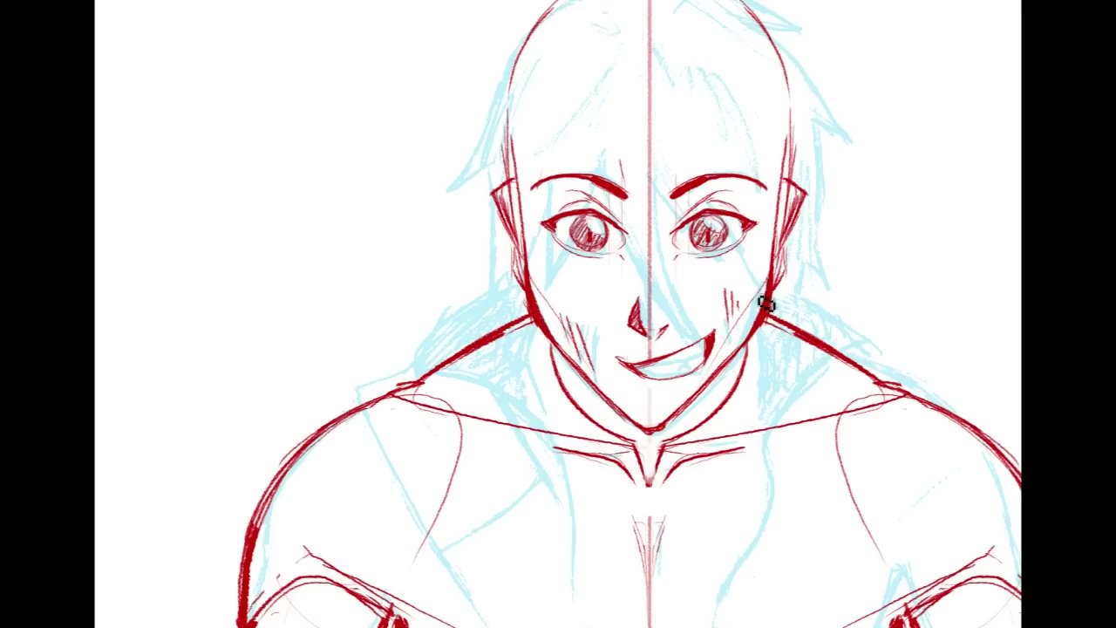
{"action": "mouse_move", "coordinate": [558, 314]}
{"action": "left_mouse_down"}
{"action": "mouse_move", "coordinate": [590, 380]}
{"action": "mouse_move", "coordinate": [591, 243]}
{"action": "mouse_move", "coordinate": [645, 395]}
{"action": "mouse_move", "coordinate": [543, 409]}
{"action": "left_mouse_up"}
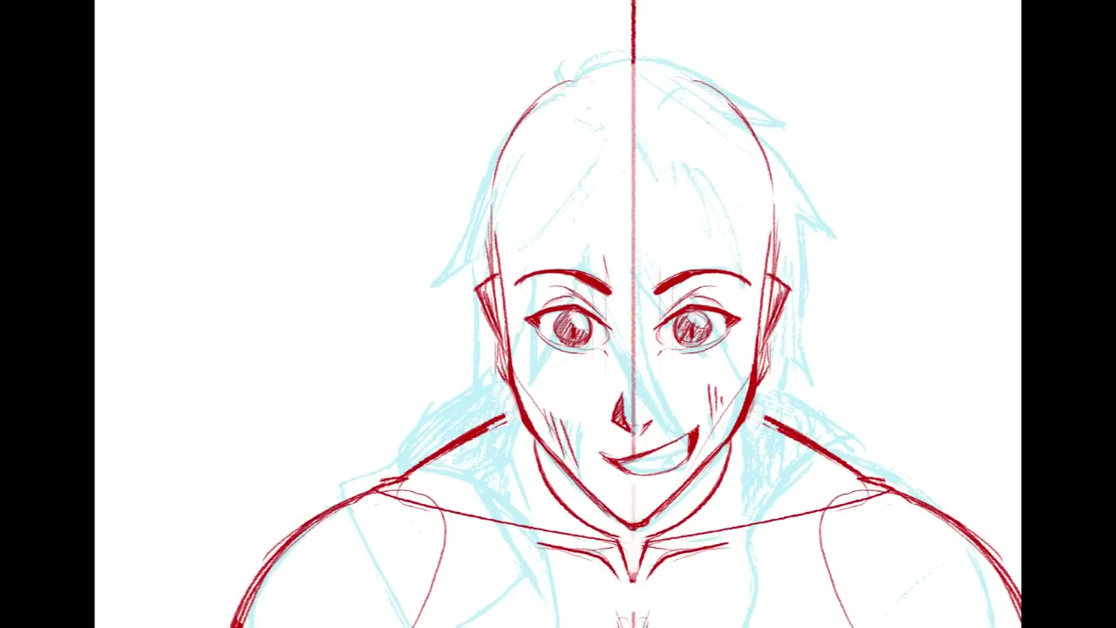
Step: Draw a small curved tuft at the crown and the upper hair contour sweeping over the top of the head
{"action": "scroll", "coordinate": [610, 229], "scroll_direction": "up", "scroll_amount": 2}
{"action": "left_click_drag", "start_coordinate": [550, 159], "coordinate": [605, 93]}
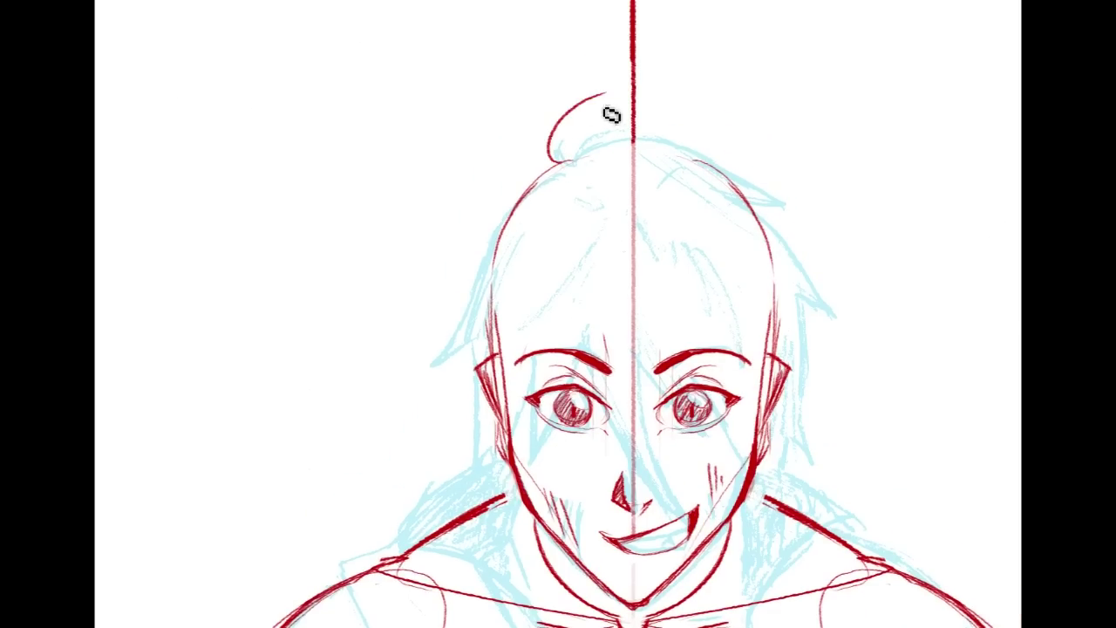
{"action": "key", "text": "ctrl+z"}
{"action": "mouse_move", "coordinate": [562, 164]}
{"action": "left_mouse_down"}
{"action": "mouse_move", "coordinate": [587, 97]}
{"action": "mouse_move", "coordinate": [566, 167]}
{"action": "mouse_move", "coordinate": [588, 133]}
{"action": "left_mouse_up"}
{"action": "left_click_drag", "start_coordinate": [678, 119], "coordinate": [577, 138]}
{"action": "left_click_drag", "start_coordinate": [649, 138], "coordinate": [810, 212]}
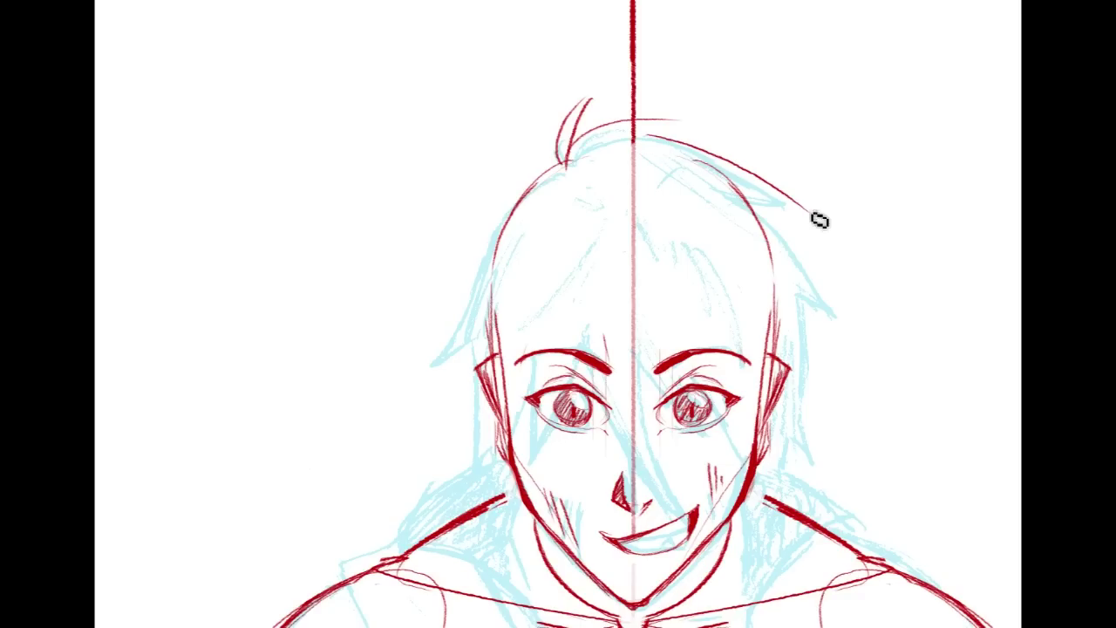
Step: Draw long pointed strands sweeping from the parting past the side of the forehead, plus a short curve at the crown
{"action": "mouse_move", "coordinate": [680, 178]}
{"action": "left_mouse_down"}
{"action": "mouse_move", "coordinate": [845, 209]}
{"action": "mouse_move", "coordinate": [790, 202]}
{"action": "left_mouse_up"}
{"action": "mouse_move", "coordinate": [584, 186]}
{"action": "left_mouse_down"}
{"action": "mouse_move", "coordinate": [662, 168]}
{"action": "mouse_move", "coordinate": [851, 331]}
{"action": "left_mouse_up"}
{"action": "mouse_move", "coordinate": [582, 194]}
{"action": "left_mouse_down"}
{"action": "mouse_move", "coordinate": [617, 202]}
{"action": "mouse_move", "coordinate": [826, 309]}
{"action": "left_mouse_up"}
{"action": "left_click_drag", "start_coordinate": [593, 204], "coordinate": [818, 388]}
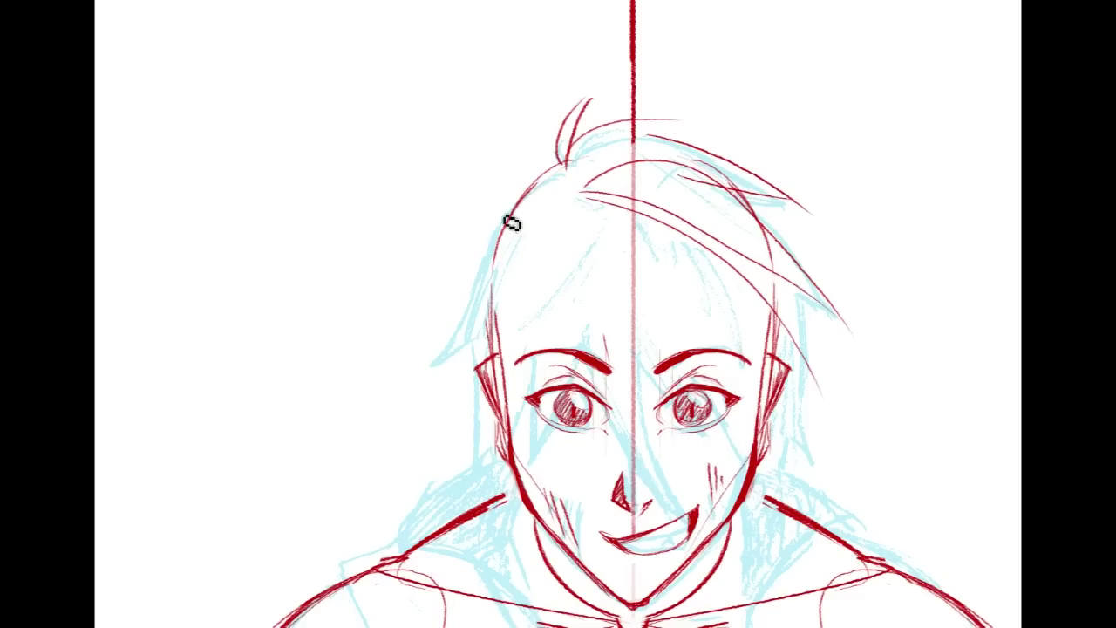
{"action": "left_click_drag", "start_coordinate": [560, 165], "coordinate": [469, 417]}
{"action": "key", "text": "ctrl+z"}
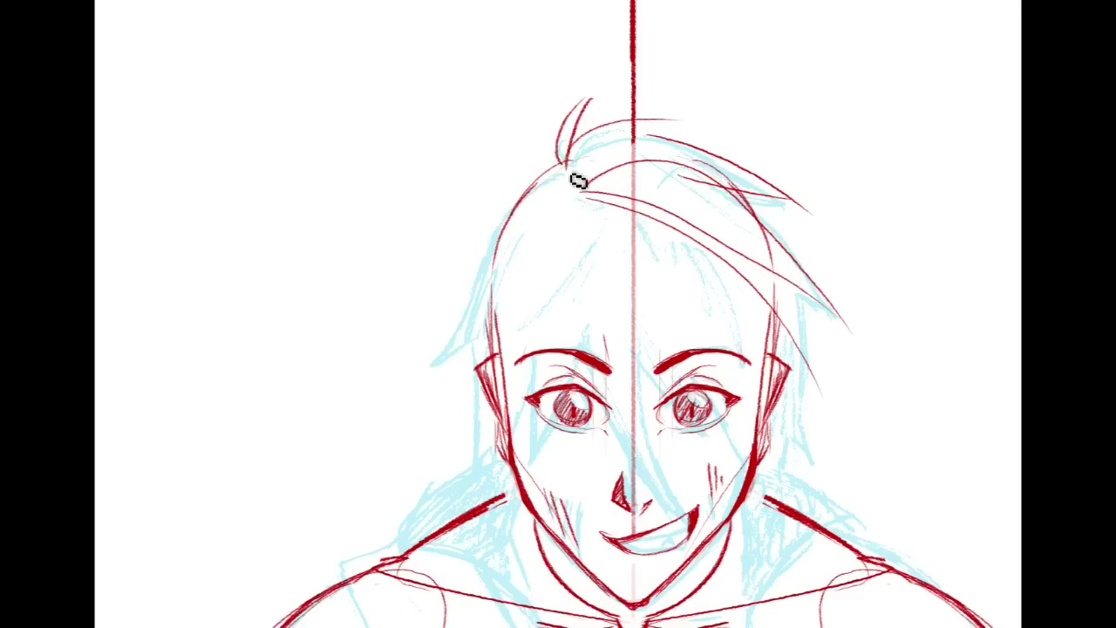
{"action": "left_click_drag", "start_coordinate": [581, 199], "coordinate": [690, 147]}
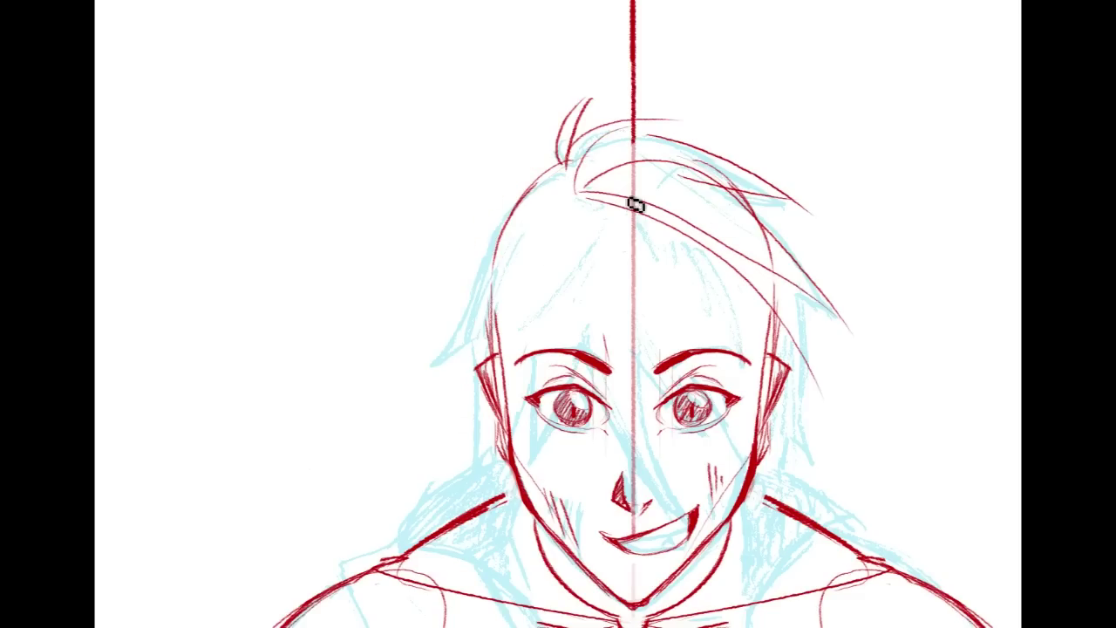
Step: Draw long tapering bangs from the parting, falling across the forehead, between the eyes and over one cheek
{"action": "left_click_drag", "start_coordinate": [617, 314], "coordinate": [595, 251]}
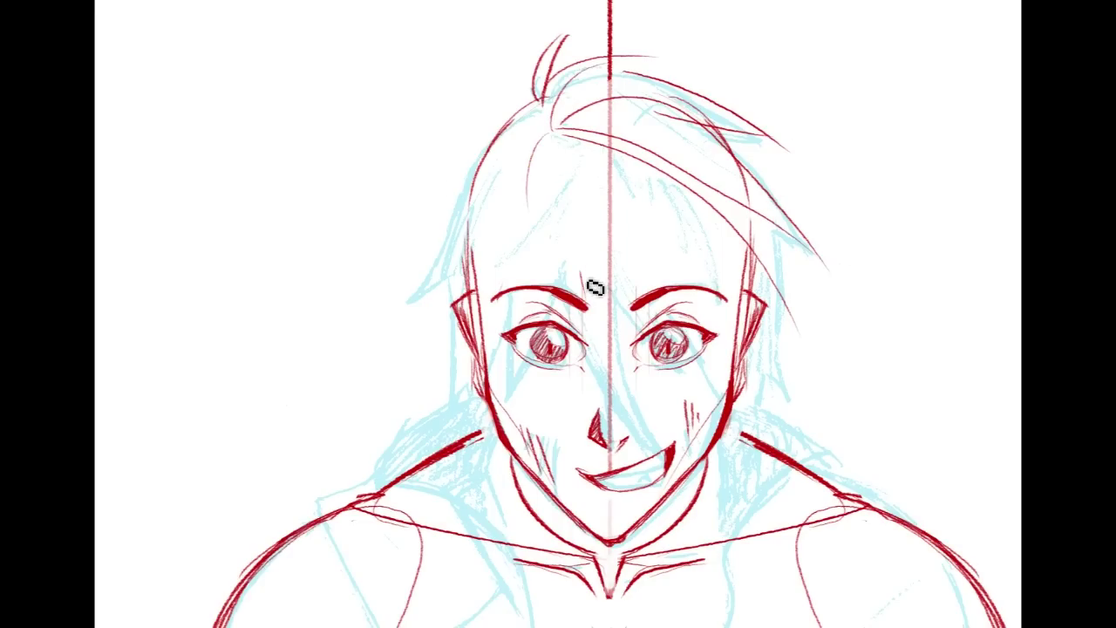
{"action": "key", "text": "Delete"}
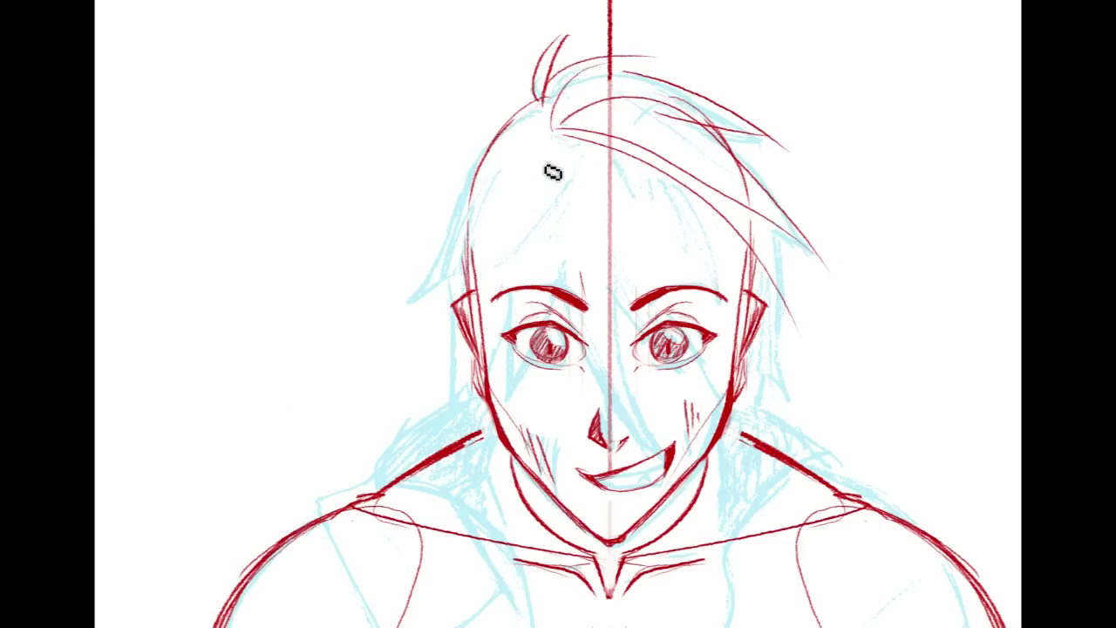
{"action": "left_click_drag", "start_coordinate": [549, 130], "coordinate": [560, 288]}
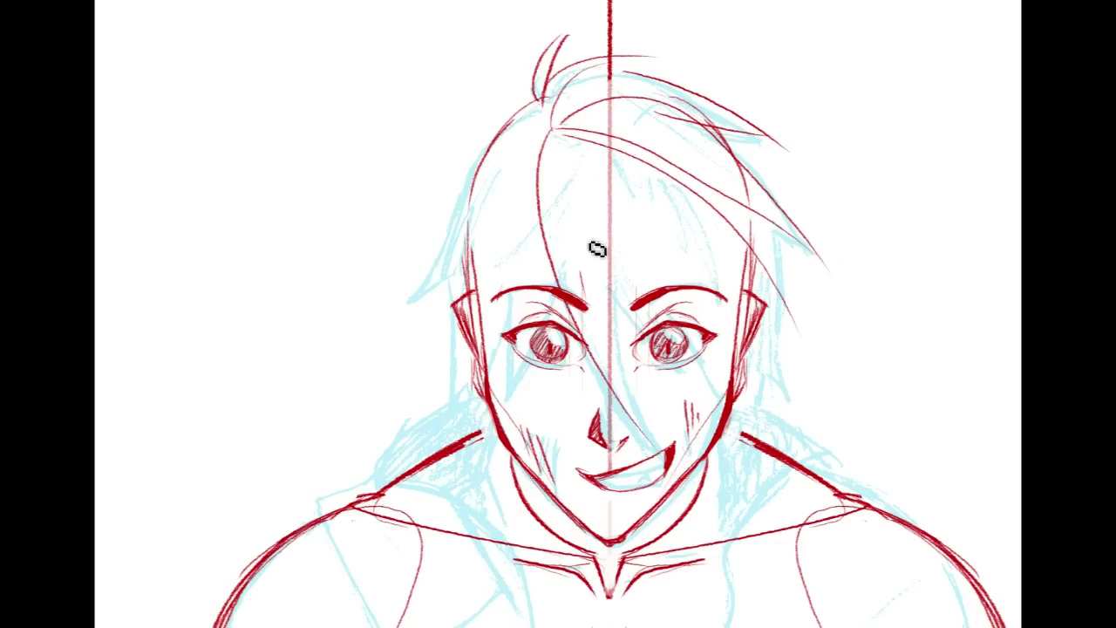
{"action": "mouse_move", "coordinate": [556, 132]}
{"action": "left_mouse_down"}
{"action": "mouse_move", "coordinate": [593, 202]}
{"action": "mouse_move", "coordinate": [652, 436]}
{"action": "left_mouse_up"}
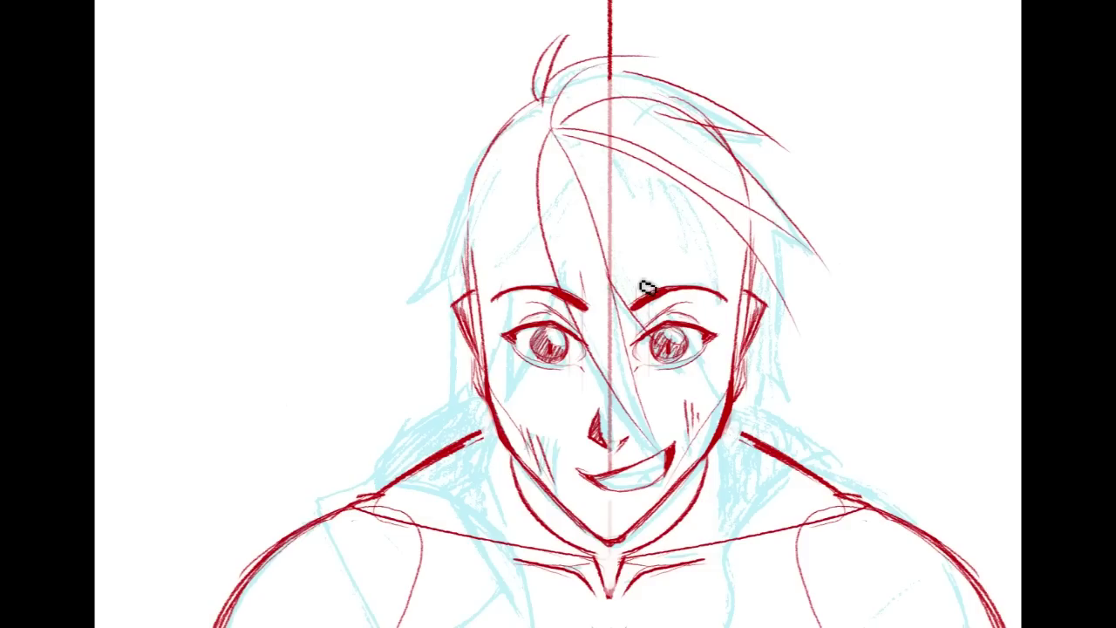
{"action": "left_click_drag", "start_coordinate": [553, 131], "coordinate": [651, 292]}
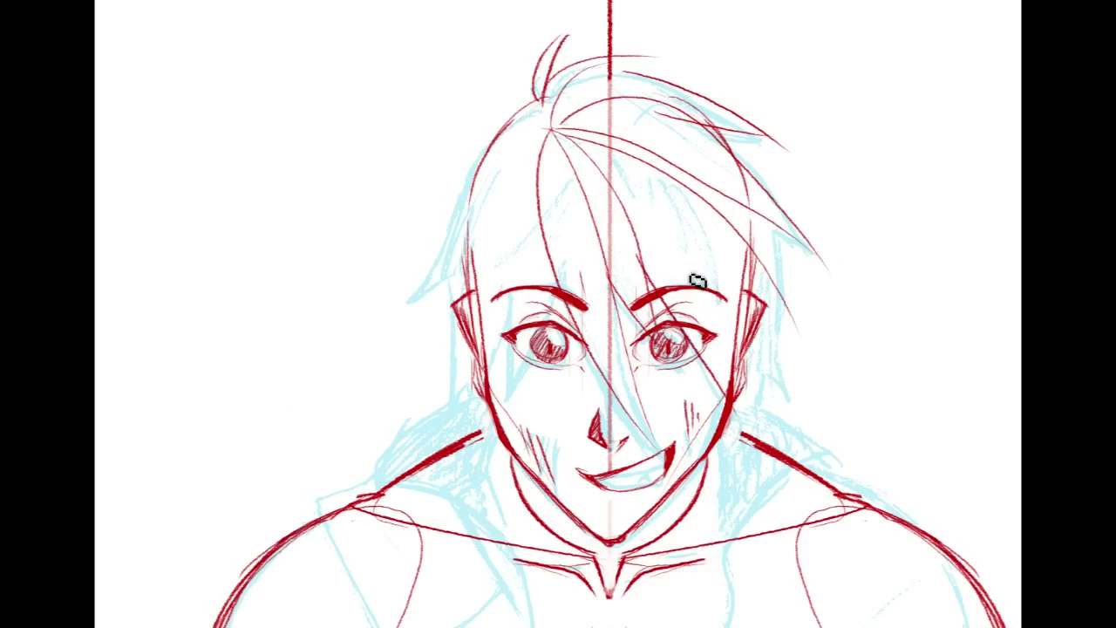
{"action": "left_click_drag", "start_coordinate": [584, 142], "coordinate": [759, 480]}
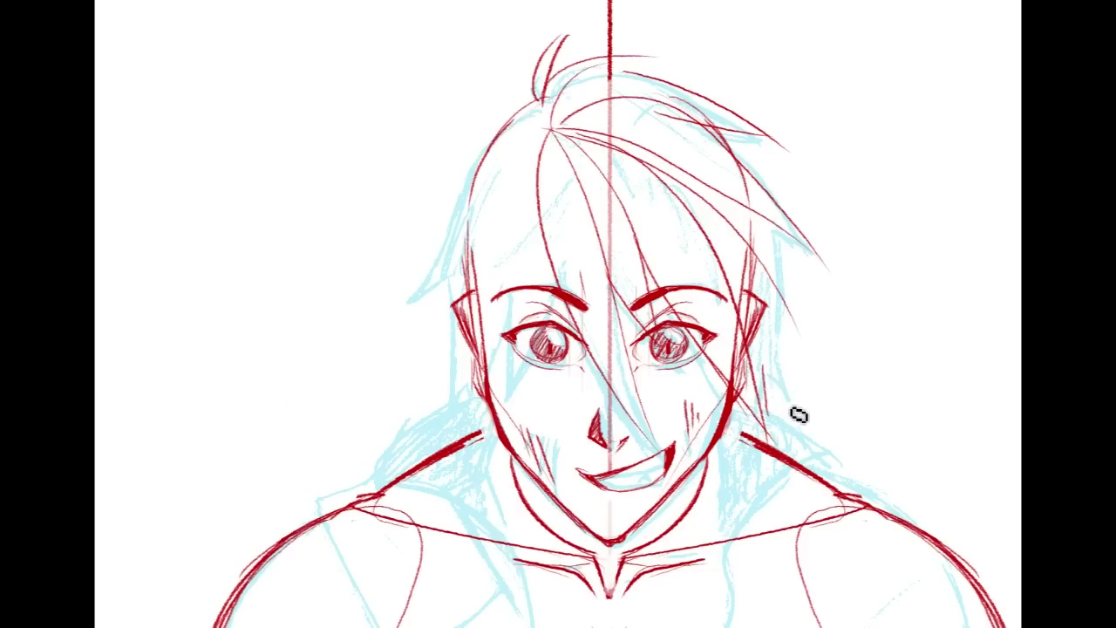
Step: Draw the side locks beside the ear under the swept strands and close their pointed tips
{"action": "mouse_move", "coordinate": [738, 242]}
{"action": "left_mouse_down"}
{"action": "mouse_move", "coordinate": [777, 301]}
{"action": "mouse_move", "coordinate": [799, 423]}
{"action": "left_mouse_up"}
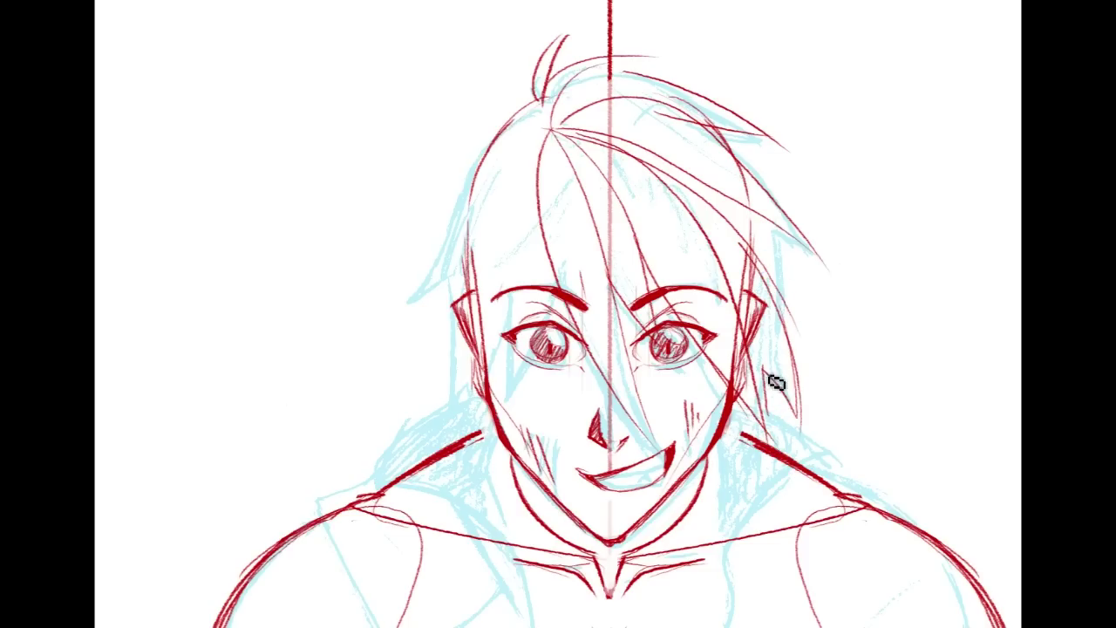
{"action": "left_click_drag", "start_coordinate": [771, 223], "coordinate": [786, 351]}
{"action": "left_click_drag", "start_coordinate": [824, 260], "coordinate": [779, 211]}
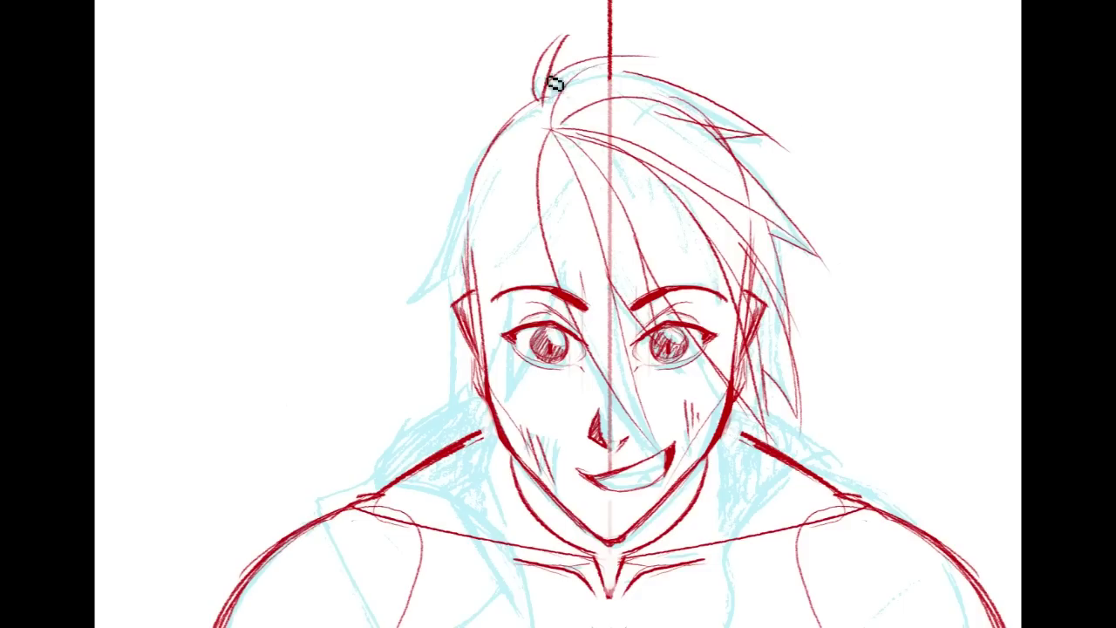
Step: Draw the hair on the other side with a flared outer strand, an inner lock over the eye and pointed locks by the ear
{"action": "left_click_drag", "start_coordinate": [540, 111], "coordinate": [406, 305]}
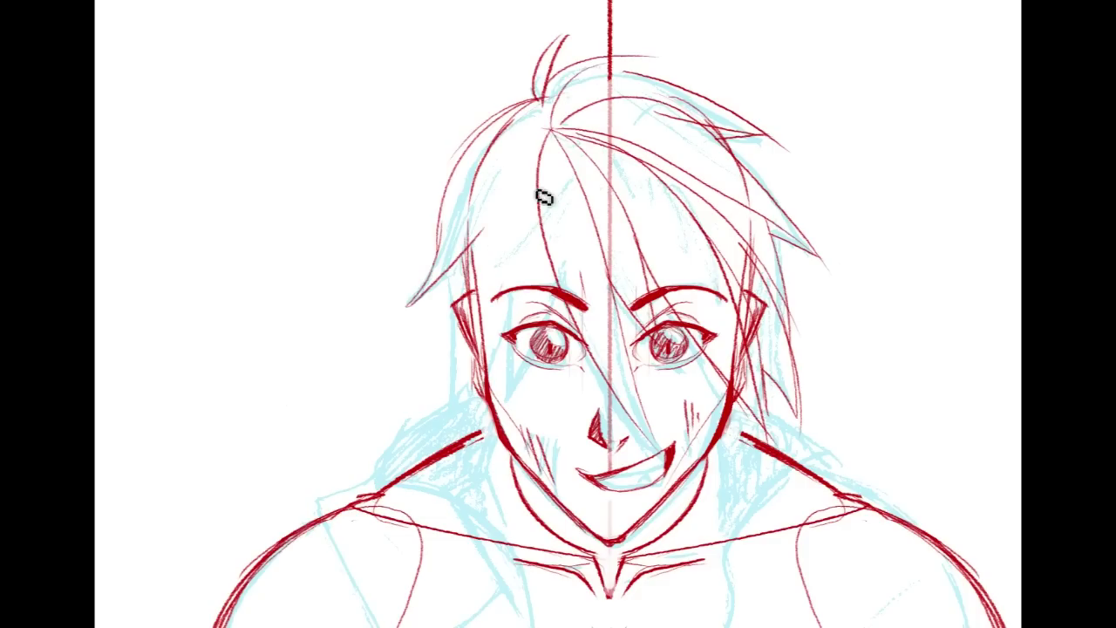
{"action": "left_click_drag", "start_coordinate": [552, 131], "coordinate": [504, 286]}
{"action": "key", "text": "ctrl+z"}
{"action": "left_click_drag", "start_coordinate": [549, 129], "coordinate": [492, 271]}
{"action": "key", "text": "ctrl+z"}
{"action": "mouse_move", "coordinate": [548, 129]}
{"action": "left_mouse_down"}
{"action": "mouse_move", "coordinate": [508, 167]}
{"action": "mouse_move", "coordinate": [501, 223]}
{"action": "left_mouse_up"}
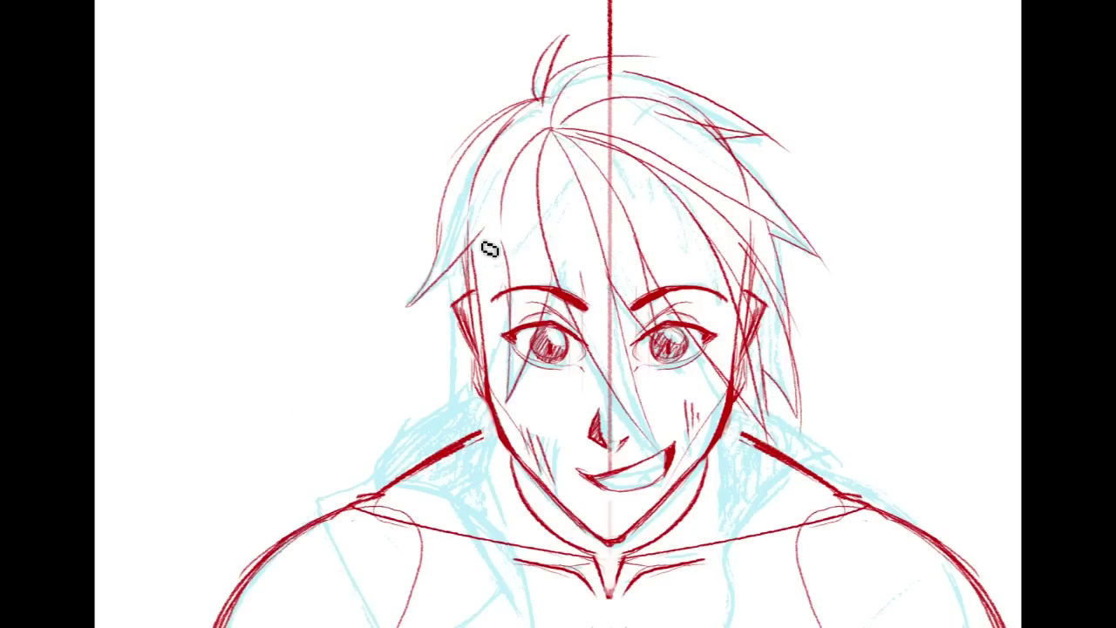
{"action": "mouse_move", "coordinate": [463, 266]}
{"action": "left_mouse_down"}
{"action": "mouse_move", "coordinate": [449, 438]}
{"action": "mouse_move", "coordinate": [470, 389]}
{"action": "mouse_move", "coordinate": [448, 428]}
{"action": "left_mouse_up"}
{"action": "left_click_drag", "start_coordinate": [504, 254], "coordinate": [467, 396]}
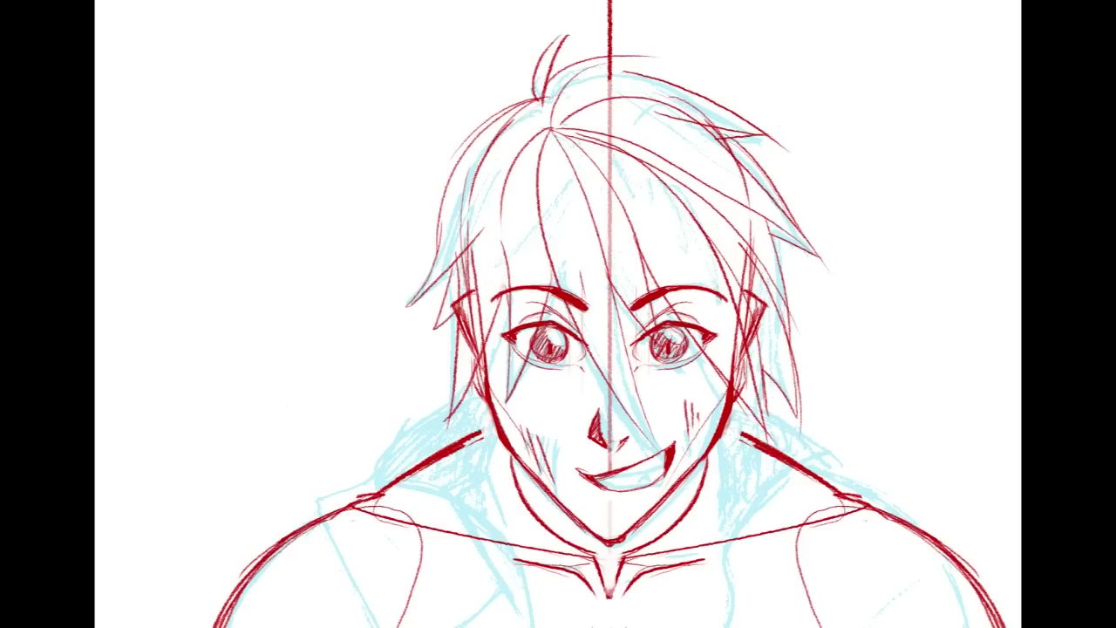
Step: Draw one side of the open collar from behind the neck over the shoulder, narrowing to a point at mid-chest
{"action": "mouse_move", "coordinate": [610, 436]}
{"action": "left_mouse_down"}
{"action": "mouse_move", "coordinate": [600, 238]}
{"action": "mouse_move", "coordinate": [626, 284]}
{"action": "left_mouse_up"}
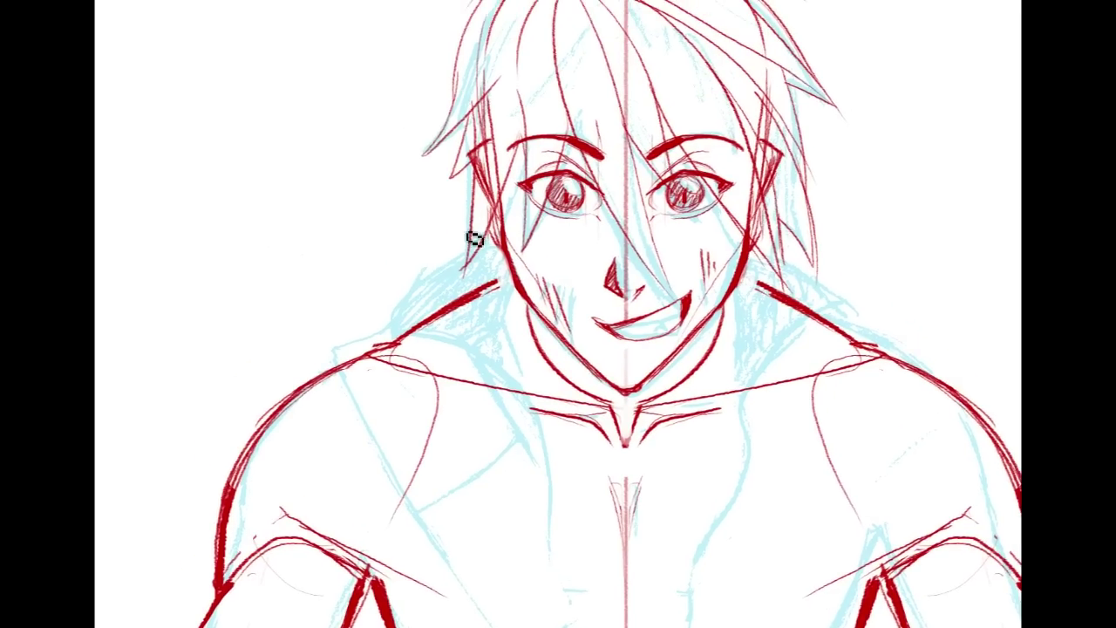
{"action": "mouse_move", "coordinate": [468, 238]}
{"action": "left_mouse_down"}
{"action": "mouse_move", "coordinate": [380, 315]}
{"action": "mouse_move", "coordinate": [546, 535]}
{"action": "left_mouse_up"}
{"action": "left_click_drag", "start_coordinate": [512, 300], "coordinate": [603, 562]}
{"action": "left_click_drag", "start_coordinate": [559, 526], "coordinate": [621, 568]}
{"action": "left_click_drag", "start_coordinate": [495, 431], "coordinate": [610, 568]}
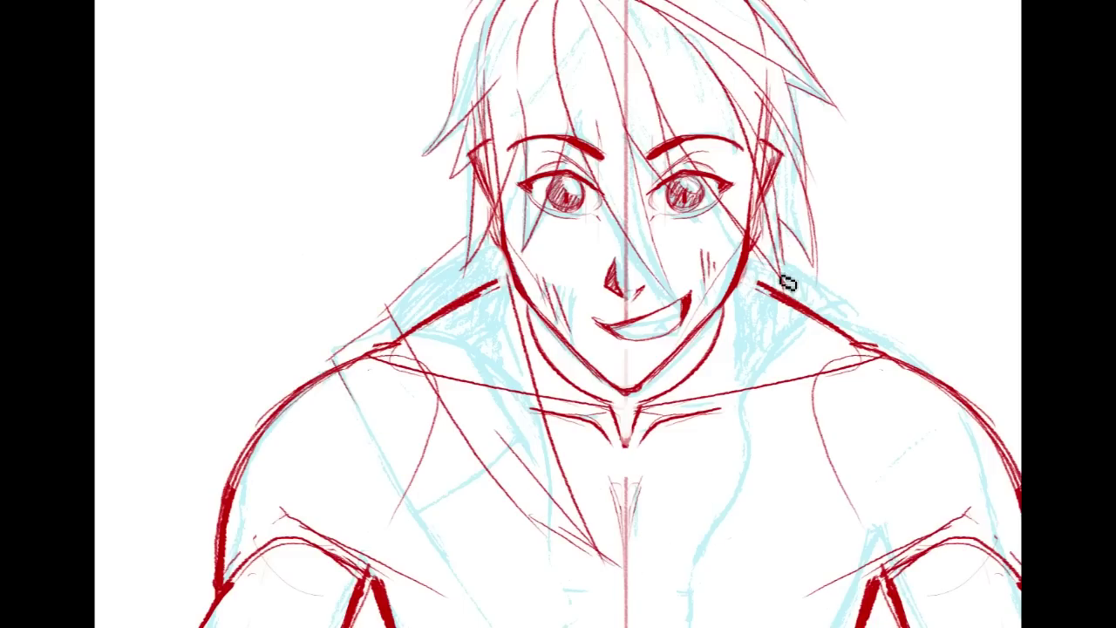
Step: Draw the opposite collar side with its angular outer corner, and hatch the shadows behind the jaw and on the neck
{"action": "left_click_drag", "start_coordinate": [766, 265], "coordinate": [675, 562]}
{"action": "mouse_move", "coordinate": [755, 301]}
{"action": "left_mouse_down"}
{"action": "mouse_move", "coordinate": [654, 576]}
{"action": "mouse_move", "coordinate": [649, 564]}
{"action": "mouse_move", "coordinate": [642, 570]}
{"action": "mouse_move", "coordinate": [816, 436]}
{"action": "mouse_move", "coordinate": [792, 464]}
{"action": "left_mouse_up"}
{"action": "left_click_drag", "start_coordinate": [856, 289], "coordinate": [854, 325]}
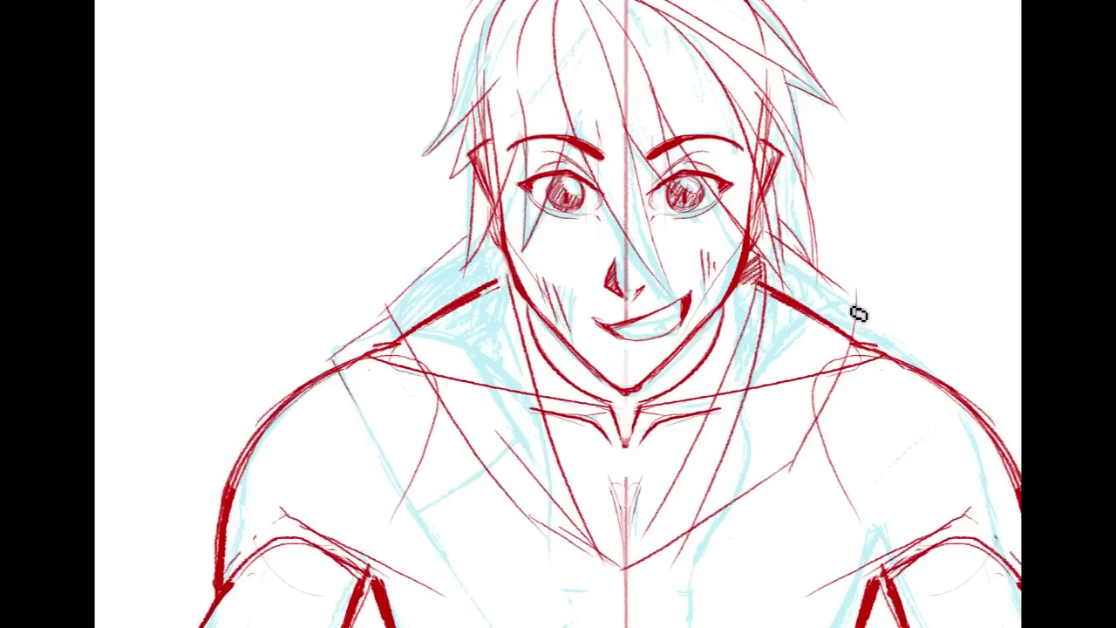
{"action": "left_click_drag", "start_coordinate": [427, 294], "coordinate": [474, 252]}
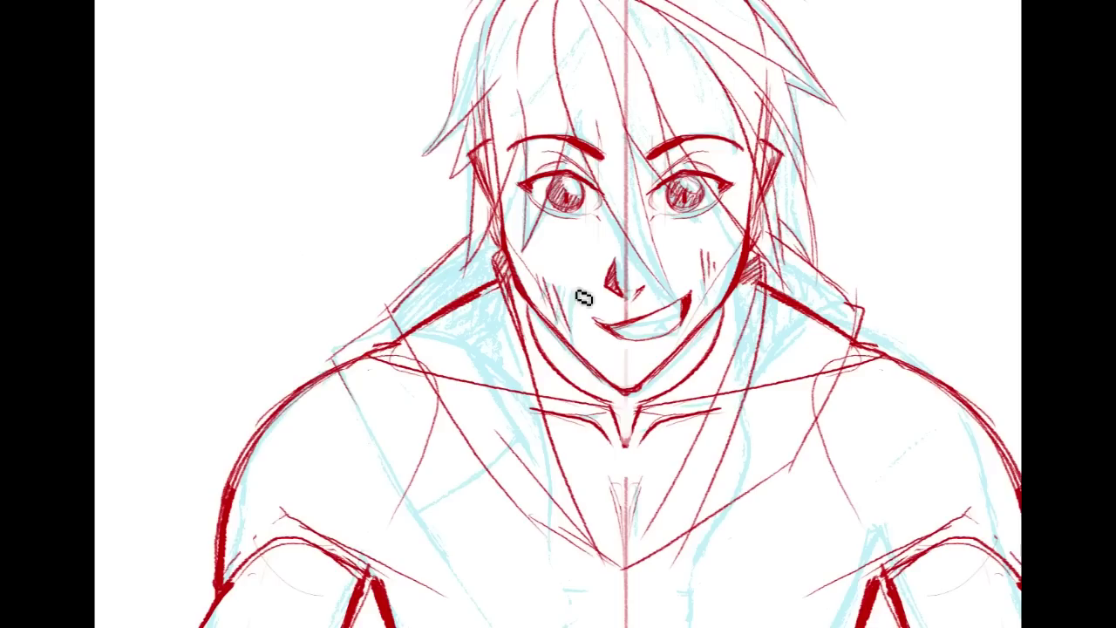
{"action": "mouse_move", "coordinate": [537, 318]}
{"action": "left_mouse_down"}
{"action": "mouse_move", "coordinate": [568, 383]}
{"action": "mouse_move", "coordinate": [559, 340]}
{"action": "left_mouse_up"}
Step: Draw the angular front edges of the garment below the collar, converging at the base of the chest
{"action": "mouse_move", "coordinate": [637, 583]}
{"action": "left_mouse_down"}
{"action": "mouse_move", "coordinate": [698, 338]}
{"action": "mouse_move", "coordinate": [658, 298]}
{"action": "left_mouse_up"}
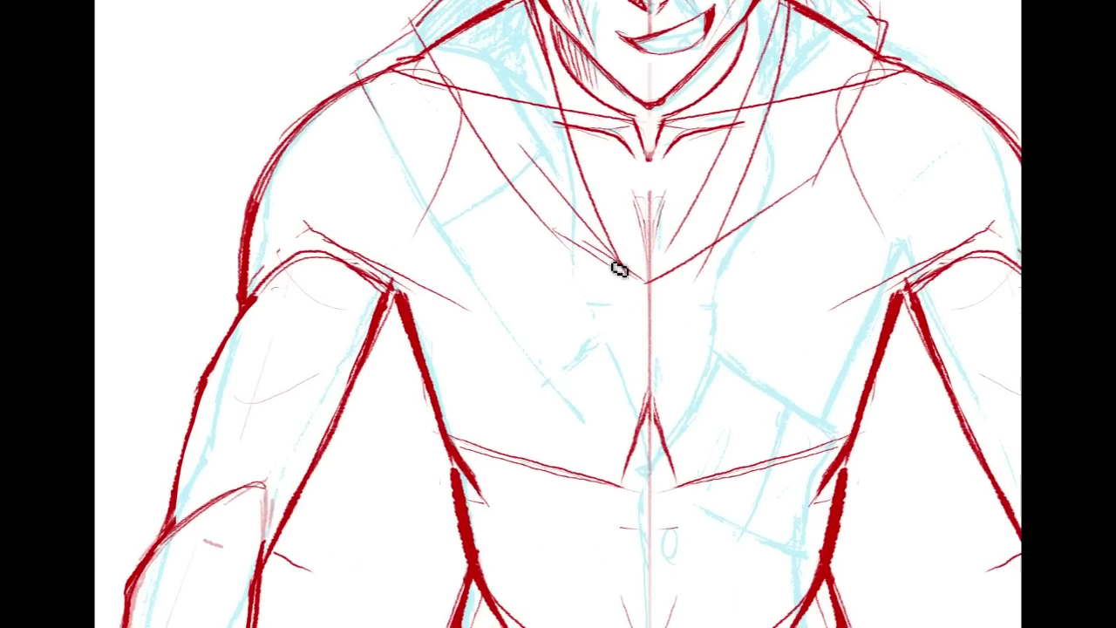
{"action": "left_click_drag", "start_coordinate": [615, 259], "coordinate": [644, 398]}
{"action": "mouse_move", "coordinate": [613, 262]}
{"action": "left_mouse_down"}
{"action": "mouse_move", "coordinate": [558, 338]}
{"action": "mouse_move", "coordinate": [670, 462]}
{"action": "left_mouse_up"}
{"action": "mouse_move", "coordinate": [685, 232]}
{"action": "left_mouse_down"}
{"action": "mouse_move", "coordinate": [719, 331]}
{"action": "mouse_move", "coordinate": [659, 489]}
{"action": "mouse_move", "coordinate": [752, 297]}
{"action": "left_mouse_up"}
{"action": "left_click_drag", "start_coordinate": [720, 241], "coordinate": [784, 349]}
Step: Draw an angular flap crossing from mid-torso to one side of the waist, with doubled edges, a closed outer end and fold lines
{"action": "left_click_drag", "start_coordinate": [1068, 569], "coordinate": [948, 457]}
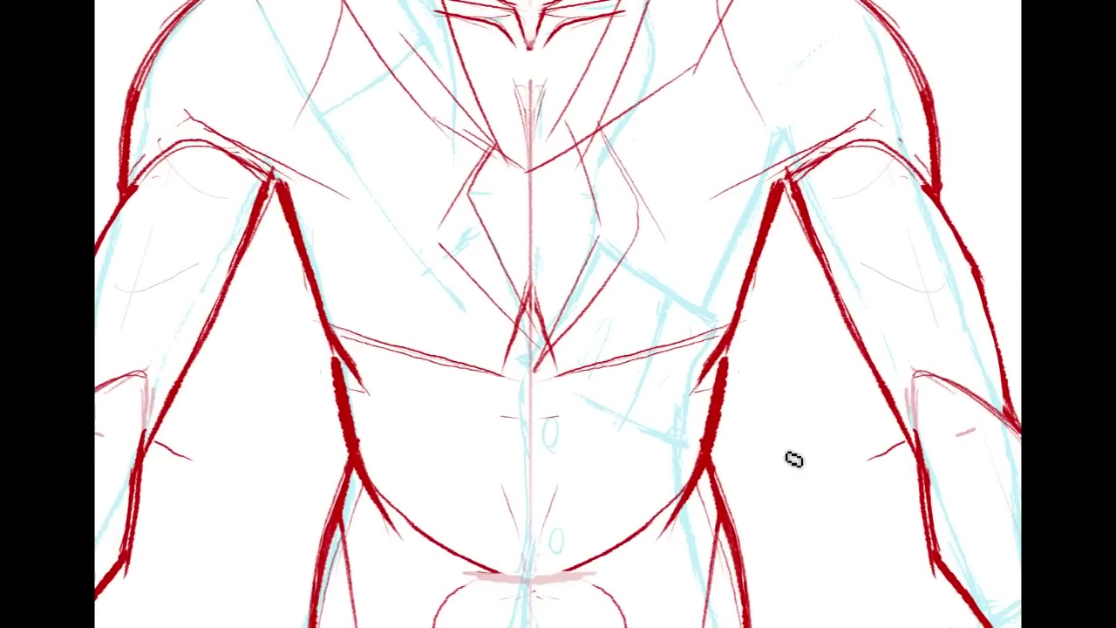
{"action": "mouse_move", "coordinate": [518, 356]}
{"action": "left_mouse_down"}
{"action": "mouse_move", "coordinate": [779, 500]}
{"action": "mouse_move", "coordinate": [757, 483]}
{"action": "left_mouse_up"}
{"action": "left_click_drag", "start_coordinate": [590, 243], "coordinate": [729, 324]}
{"action": "left_click_drag", "start_coordinate": [609, 263], "coordinate": [729, 326]}
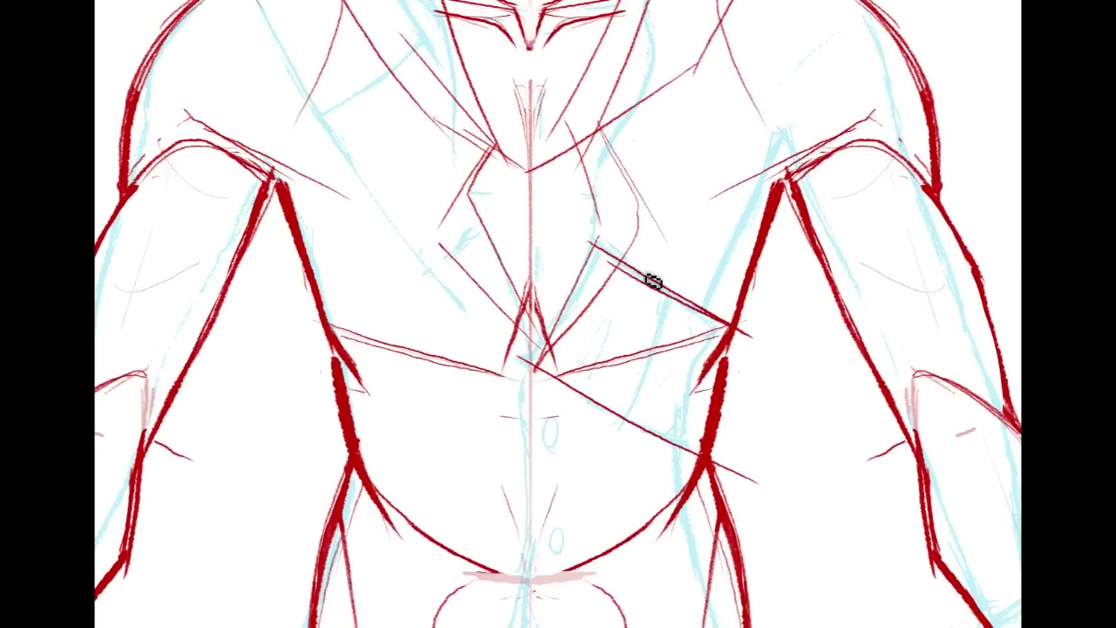
{"action": "left_click_drag", "start_coordinate": [528, 357], "coordinate": [696, 455]}
{"action": "left_click_drag", "start_coordinate": [566, 377], "coordinate": [702, 454]}
{"action": "mouse_move", "coordinate": [748, 337]}
{"action": "left_mouse_down"}
{"action": "mouse_move", "coordinate": [724, 471]}
{"action": "mouse_move", "coordinate": [748, 336]}
{"action": "mouse_move", "coordinate": [728, 425]}
{"action": "left_mouse_up"}
{"action": "mouse_move", "coordinate": [736, 326]}
{"action": "left_mouse_down"}
{"action": "mouse_move", "coordinate": [747, 398]}
{"action": "mouse_move", "coordinate": [721, 473]}
{"action": "left_mouse_up"}
{"action": "left_click_drag", "start_coordinate": [576, 358], "coordinate": [704, 391]}
{"action": "left_click_drag", "start_coordinate": [553, 354], "coordinate": [708, 375]}
{"action": "left_click_drag", "start_coordinate": [712, 386], "coordinate": [735, 416]}
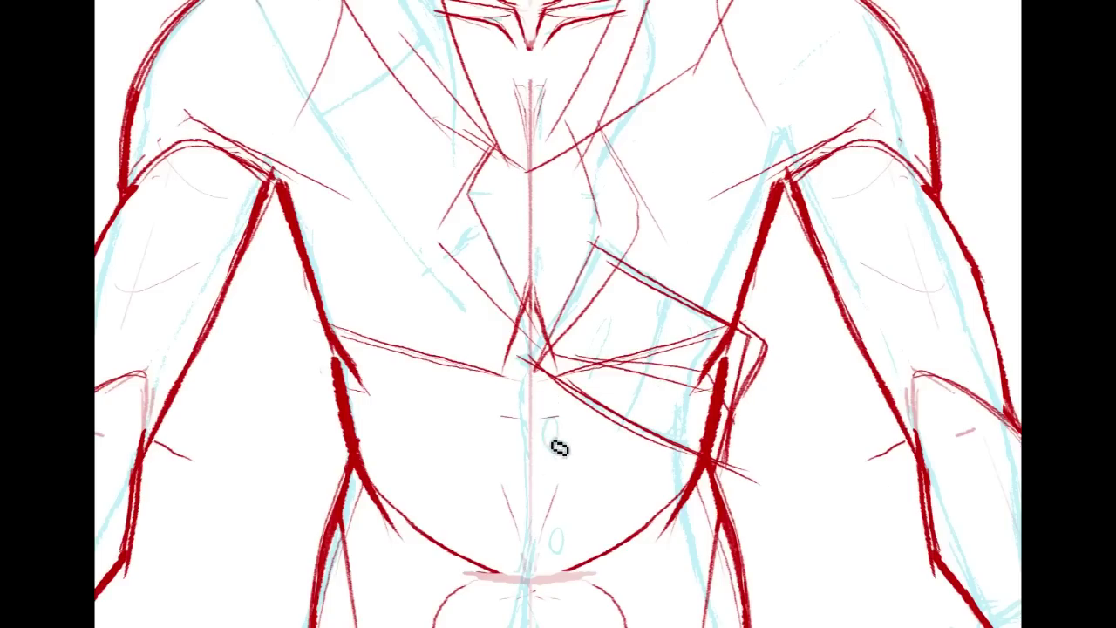
Step: Draw two round buttons beside the abdomen's center line, with short crease lines under the upper one
{"action": "mouse_move", "coordinate": [534, 591]}
{"action": "left_mouse_down"}
{"action": "mouse_move", "coordinate": [477, 397]}
{"action": "mouse_move", "coordinate": [725, 546]}
{"action": "mouse_move", "coordinate": [638, 457]}
{"action": "mouse_move", "coordinate": [661, 465]}
{"action": "left_mouse_up"}
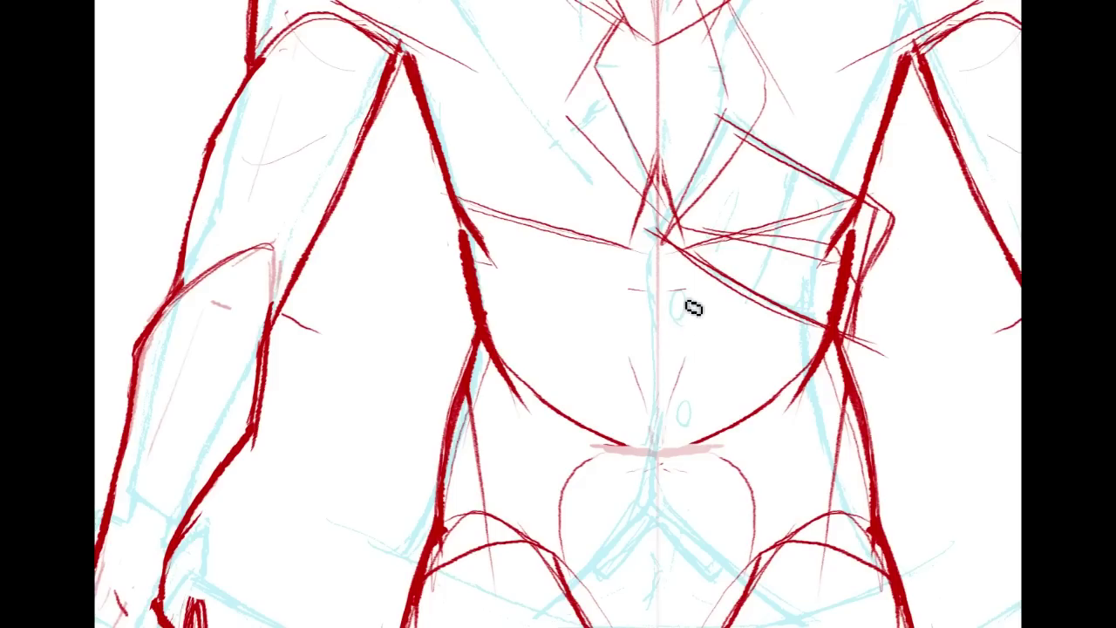
{"action": "left_click_drag", "start_coordinate": [676, 302], "coordinate": [678, 301]}
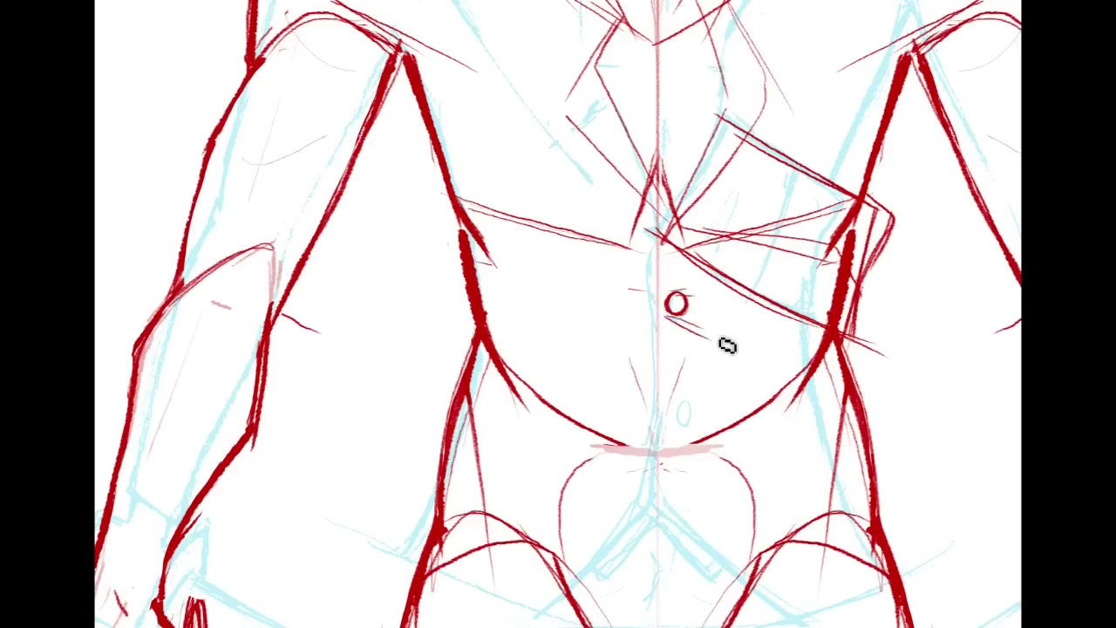
{"action": "mouse_move", "coordinate": [686, 406]}
{"action": "left_mouse_down"}
{"action": "mouse_move", "coordinate": [700, 426]}
{"action": "mouse_move", "coordinate": [677, 409]}
{"action": "mouse_move", "coordinate": [700, 394]}
{"action": "left_mouse_up"}
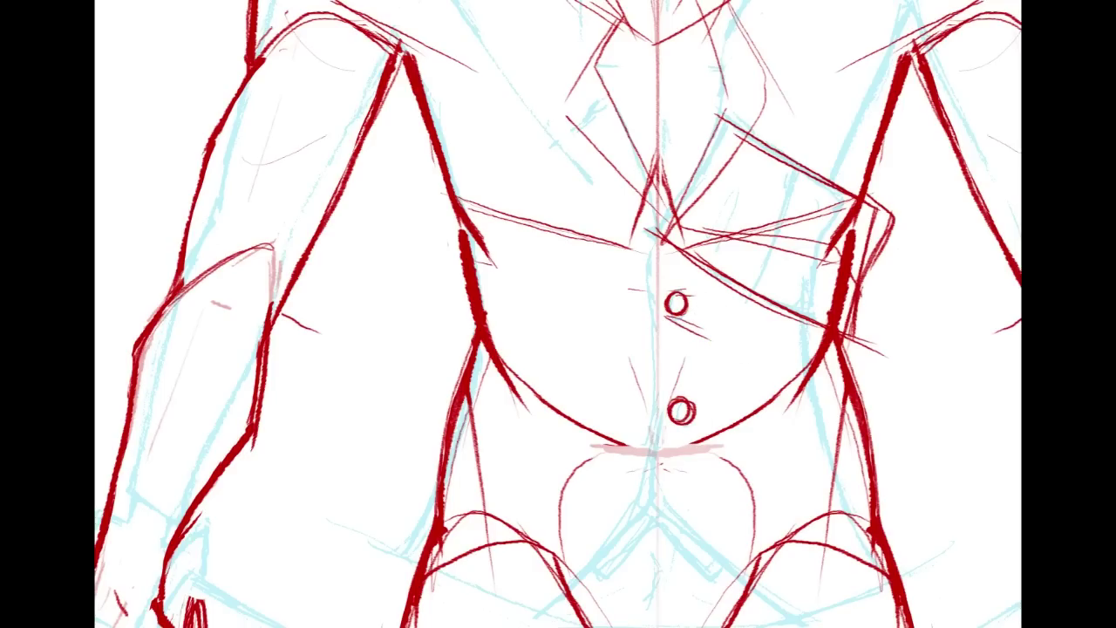
Step: Draw the garment's lower front edges parting below the lower button, with a pointed hem at one hip and a smaller inverted V inside the opening
{"action": "left_click_drag", "start_coordinate": [689, 515], "coordinate": [776, 372]}
{"action": "mouse_move", "coordinate": [553, 244]}
{"action": "left_mouse_down"}
{"action": "mouse_move", "coordinate": [497, 393]}
{"action": "mouse_move", "coordinate": [613, 478]}
{"action": "left_mouse_up"}
{"action": "mouse_move", "coordinate": [479, 403]}
{"action": "left_mouse_down"}
{"action": "mouse_move", "coordinate": [606, 503]}
{"action": "mouse_move", "coordinate": [735, 359]}
{"action": "left_mouse_up"}
{"action": "left_click_drag", "start_coordinate": [653, 451], "coordinate": [748, 327]}
{"action": "left_click_drag", "start_coordinate": [737, 262], "coordinate": [833, 418]}
{"action": "left_click_drag", "start_coordinate": [742, 281], "coordinate": [893, 488]}
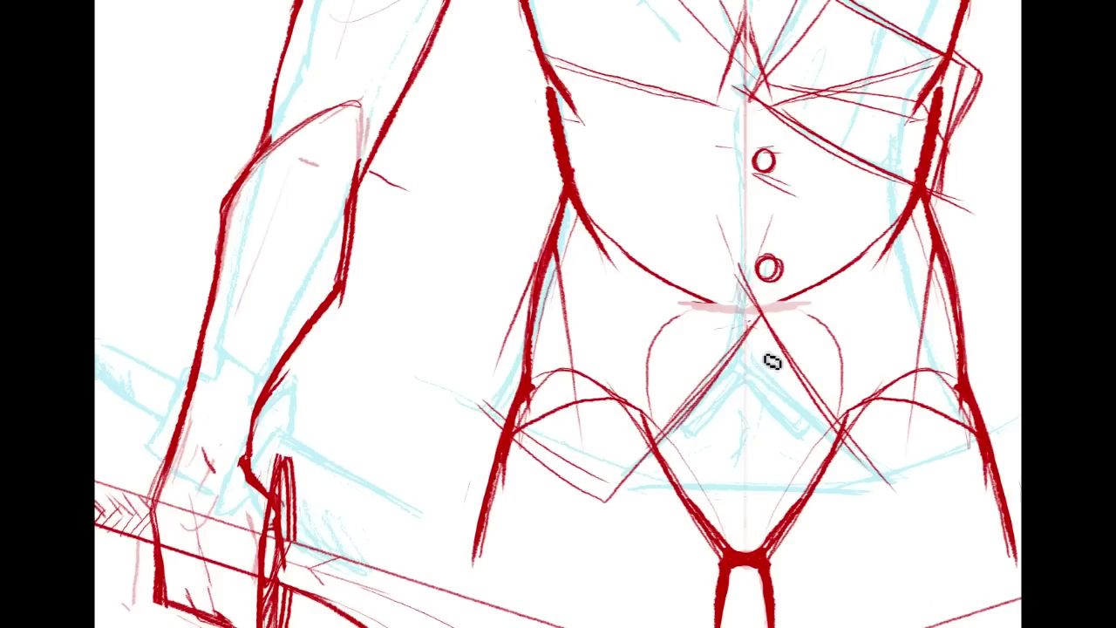
{"action": "left_click_drag", "start_coordinate": [737, 353], "coordinate": [815, 443]}
{"action": "left_click_drag", "start_coordinate": [751, 376], "coordinate": [680, 451]}
Step: Draw the hem edge across the opposite upper thigh and an angular flap sticking out from that hip
{"action": "left_click_drag", "start_coordinate": [1018, 443], "coordinate": [869, 451]}
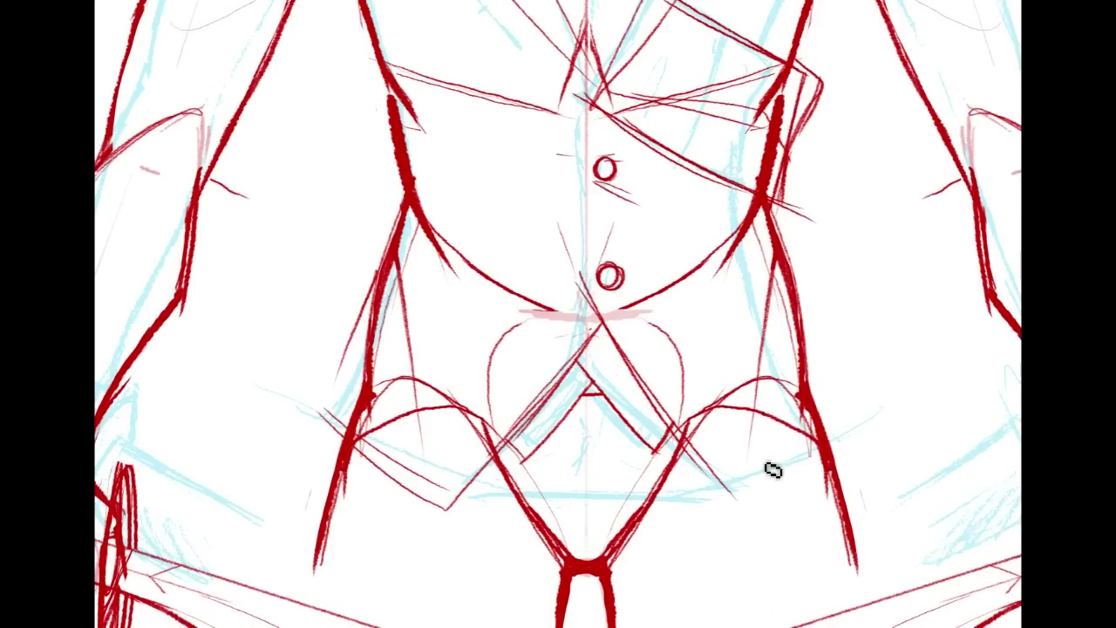
{"action": "left_click_drag", "start_coordinate": [725, 491], "coordinate": [837, 416]}
{"action": "left_click_drag", "start_coordinate": [799, 311], "coordinate": [861, 383]}
{"action": "left_click_drag", "start_coordinate": [829, 441], "coordinate": [854, 385]}
Step: Draw doubled, slightly curved sleeve seams running from the top of each shoulder down to the armpit
{"action": "mouse_move", "coordinate": [558, 210]}
{"action": "left_mouse_down"}
{"action": "mouse_move", "coordinate": [771, 599]}
{"action": "mouse_move", "coordinate": [748, 400]}
{"action": "left_mouse_up"}
{"action": "left_click_drag", "start_coordinate": [748, 131], "coordinate": [677, 537]}
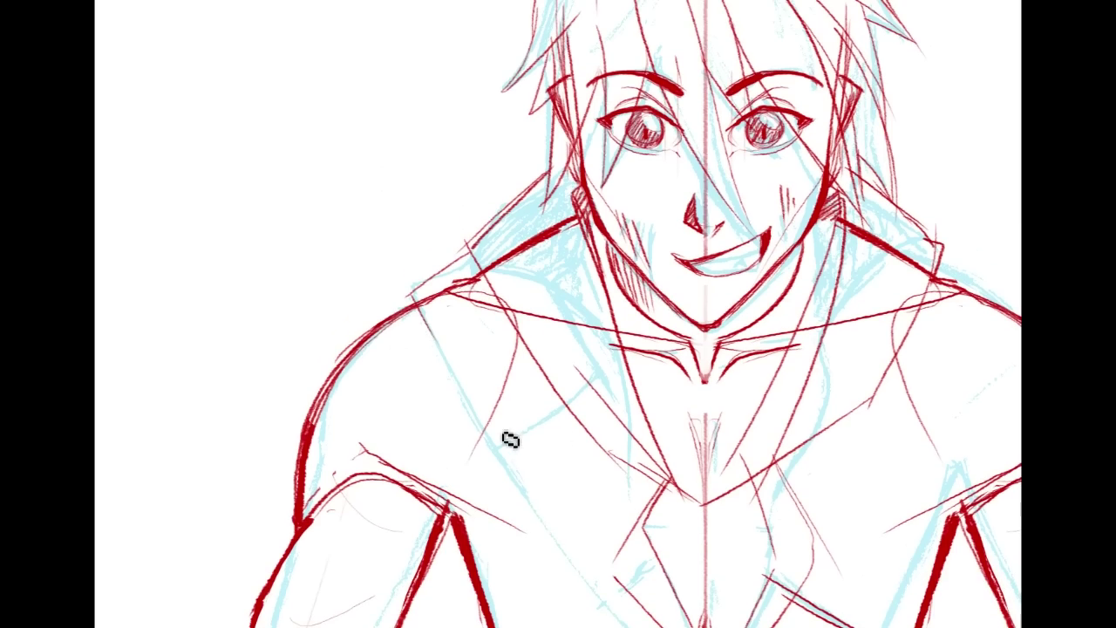
{"action": "mouse_move", "coordinate": [749, 392]}
{"action": "left_mouse_down"}
{"action": "mouse_move", "coordinate": [488, 330]}
{"action": "mouse_move", "coordinate": [416, 75]}
{"action": "mouse_move", "coordinate": [449, 178]}
{"action": "mouse_move", "coordinate": [519, 211]}
{"action": "mouse_move", "coordinate": [510, 234]}
{"action": "left_mouse_up"}
{"action": "mouse_move", "coordinate": [213, 260]}
{"action": "left_mouse_down"}
{"action": "mouse_move", "coordinate": [323, 307]}
{"action": "mouse_move", "coordinate": [355, 308]}
{"action": "left_mouse_up"}
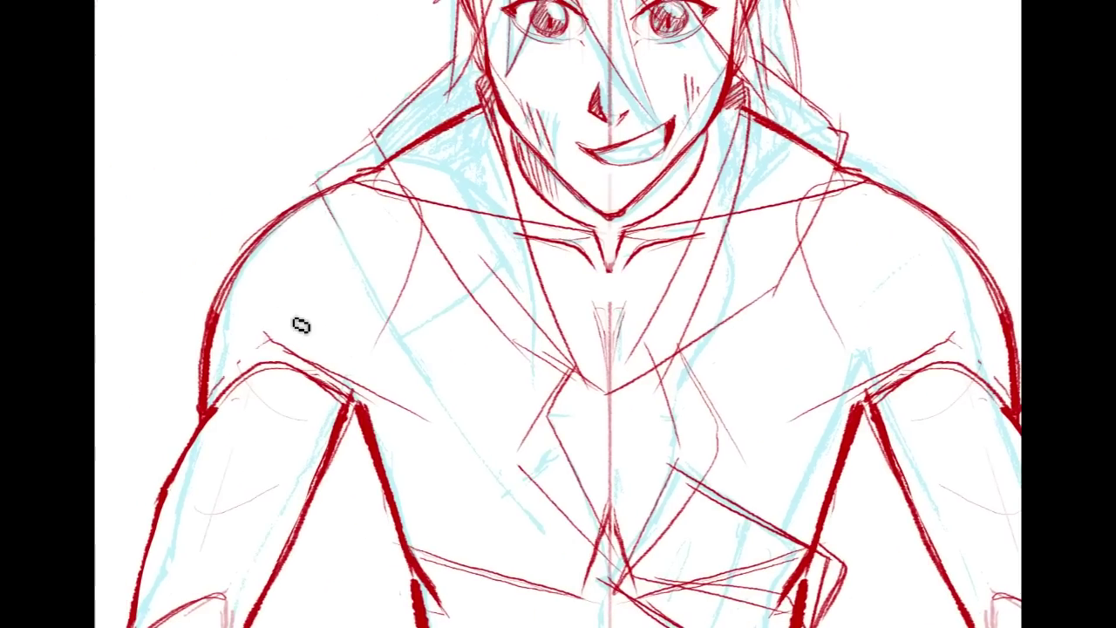
{"action": "left_click_drag", "start_coordinate": [289, 206], "coordinate": [355, 383]}
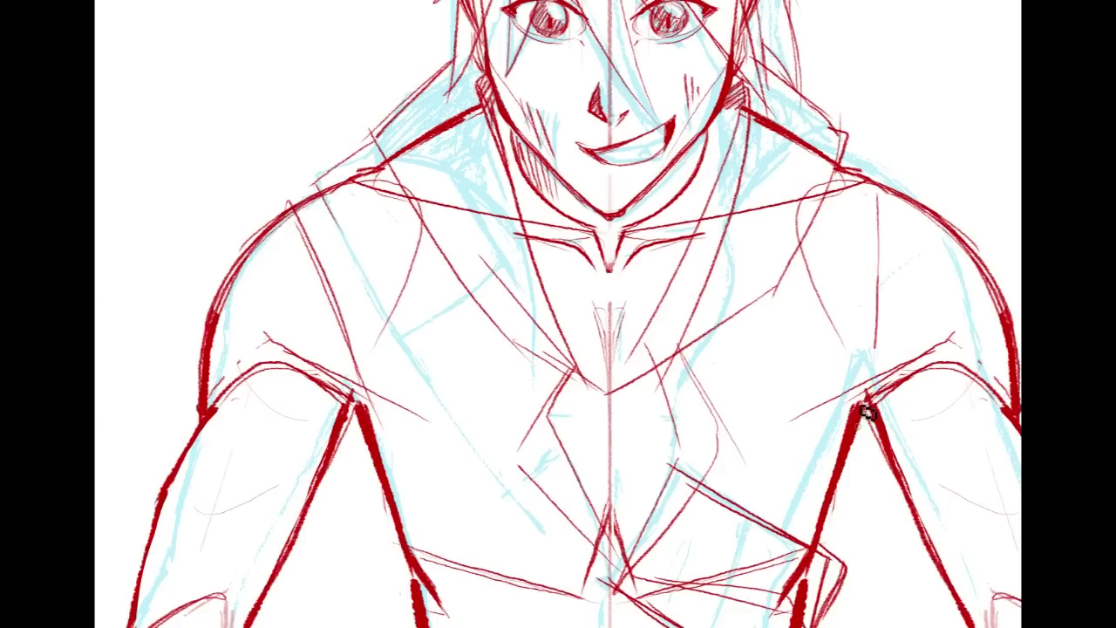
{"action": "left_click_drag", "start_coordinate": [879, 165], "coordinate": [876, 371]}
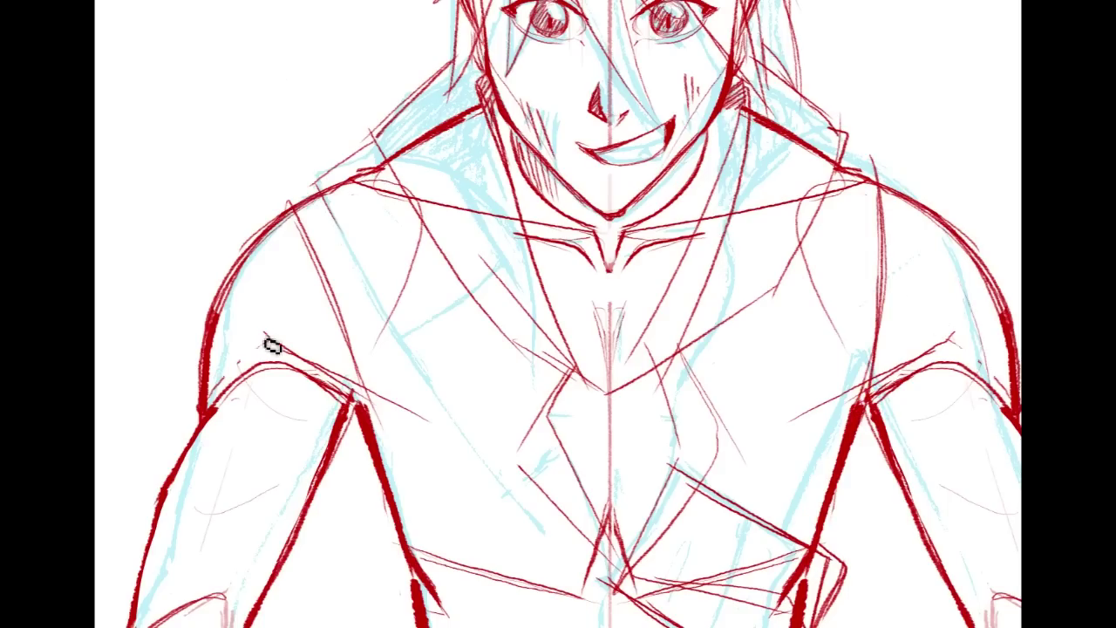
Step: Darken the lower eyelid lines of both eyes, add a pointed fang inside the smile and draw a wavy line across the forehead hair
{"action": "mouse_move", "coordinate": [478, 357]}
{"action": "left_mouse_down"}
{"action": "mouse_move", "coordinate": [520, 543]}
{"action": "mouse_move", "coordinate": [497, 616]}
{"action": "mouse_move", "coordinate": [319, 120]}
{"action": "left_mouse_up"}
{"action": "mouse_move", "coordinate": [419, 567]}
{"action": "left_mouse_down"}
{"action": "mouse_move", "coordinate": [704, 114]}
{"action": "mouse_move", "coordinate": [754, 50]}
{"action": "mouse_move", "coordinate": [760, 59]}
{"action": "left_mouse_up"}
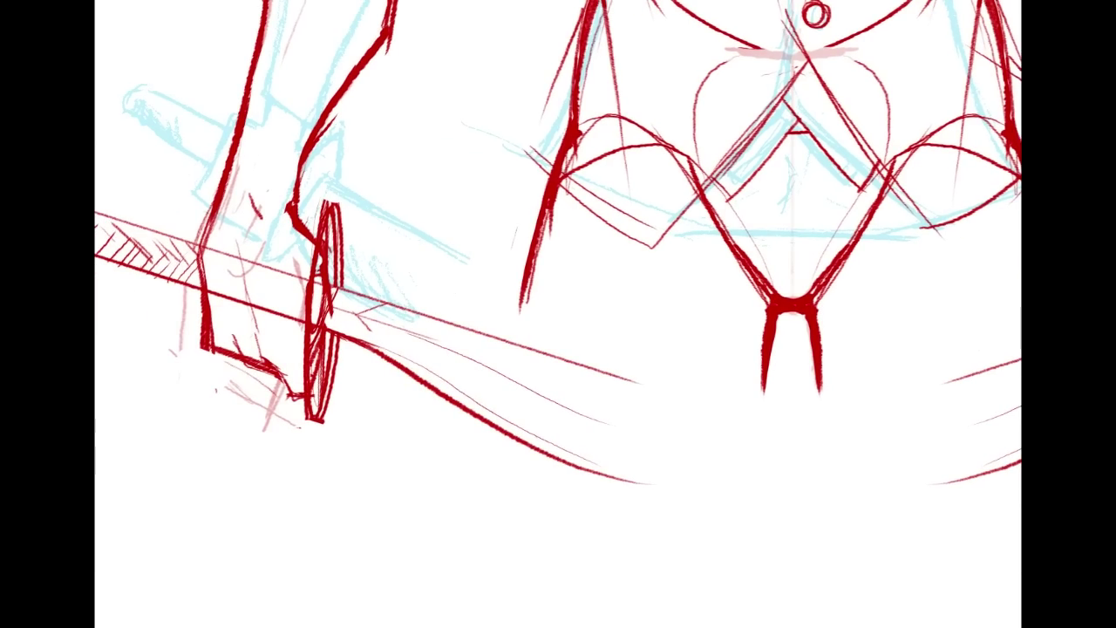
{"action": "key", "text": "ctrl+minus"}
{"action": "key", "text": "ctrl+minus"}
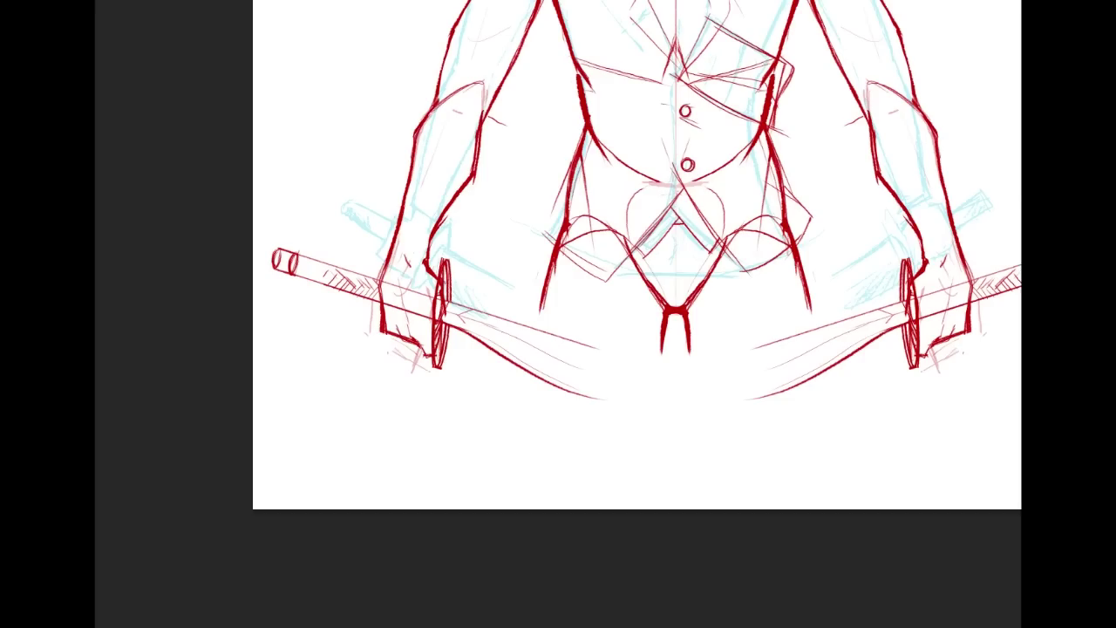
{"action": "left_click_drag", "start_coordinate": [610, 192], "coordinate": [610, 603]}
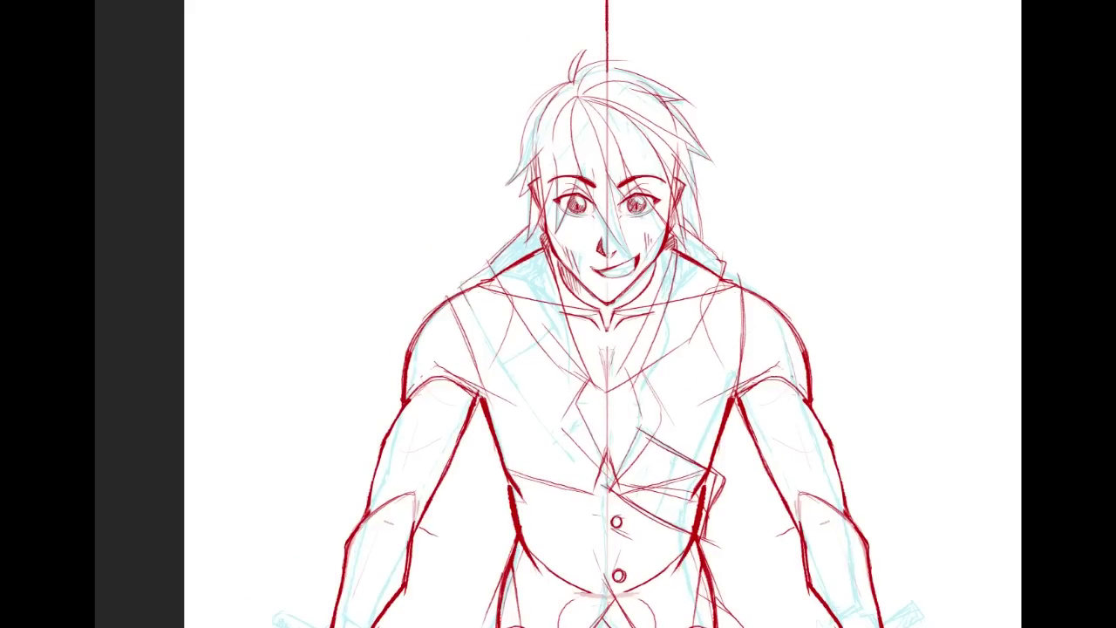
{"action": "key", "text": "ctrl+plus"}
{"action": "key", "text": "ctrl+plus"}
{"action": "mouse_move", "coordinate": [676, 231]}
{"action": "left_mouse_down"}
{"action": "mouse_move", "coordinate": [795, 326]}
{"action": "mouse_move", "coordinate": [819, 381]}
{"action": "mouse_move", "coordinate": [838, 376]}
{"action": "left_mouse_up"}
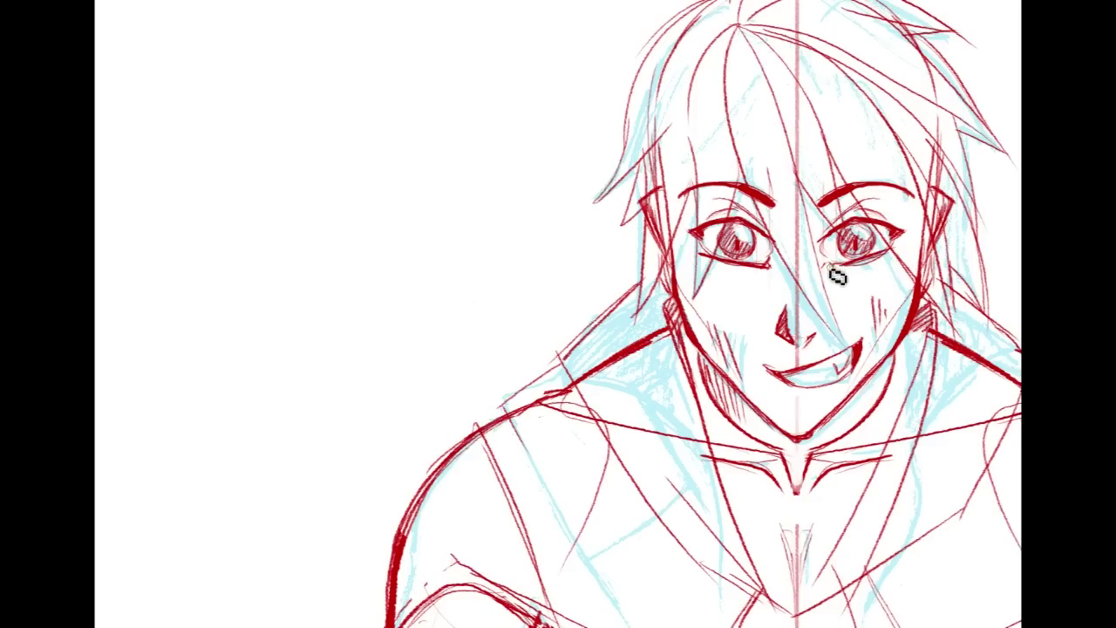
{"action": "mouse_move", "coordinate": [1063, 105]}
{"action": "left_mouse_down"}
{"action": "mouse_move", "coordinate": [1086, 111]}
{"action": "mouse_move", "coordinate": [1069, 97]}
{"action": "left_mouse_up"}
{"action": "left_click_drag", "start_coordinate": [583, 185], "coordinate": [824, 234]}
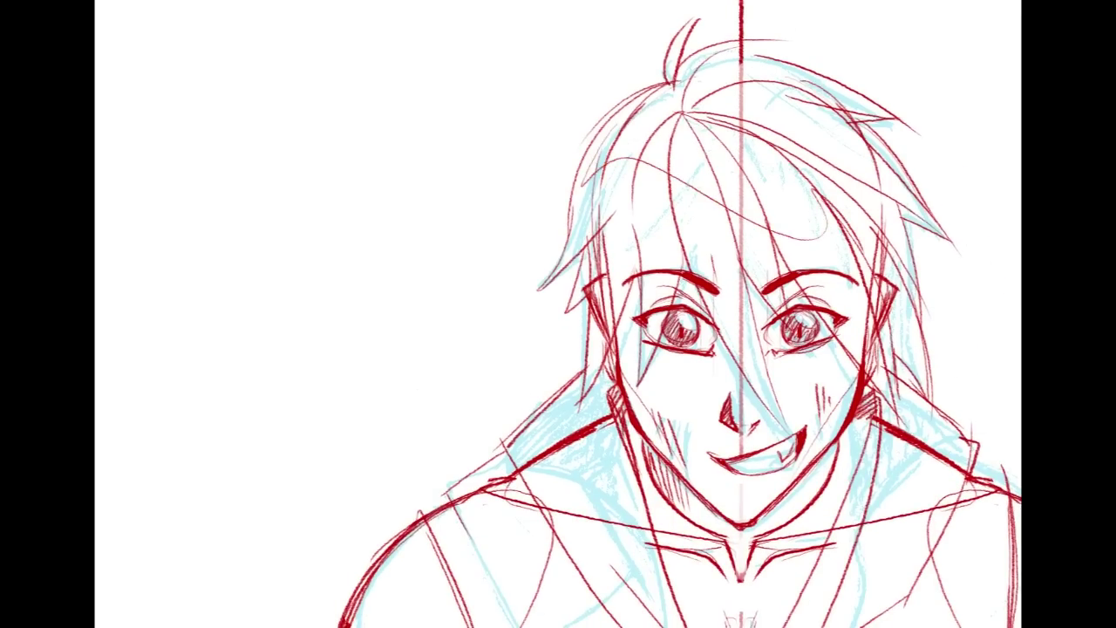
{"action": "key", "text": "ctrl+minus"}
{"action": "key", "text": "ctrl+minus"}
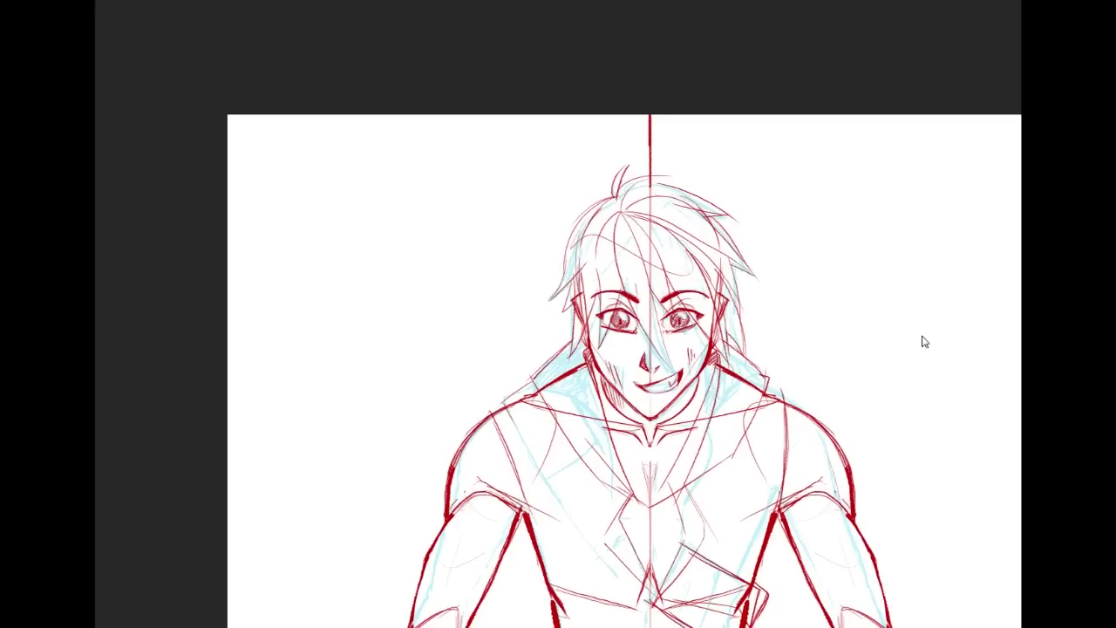
{"action": "mouse_move", "coordinate": [645, 454]}
{"action": "left_mouse_down"}
{"action": "mouse_move", "coordinate": [602, 255]}
{"action": "mouse_move", "coordinate": [602, 199]}
{"action": "left_mouse_up"}
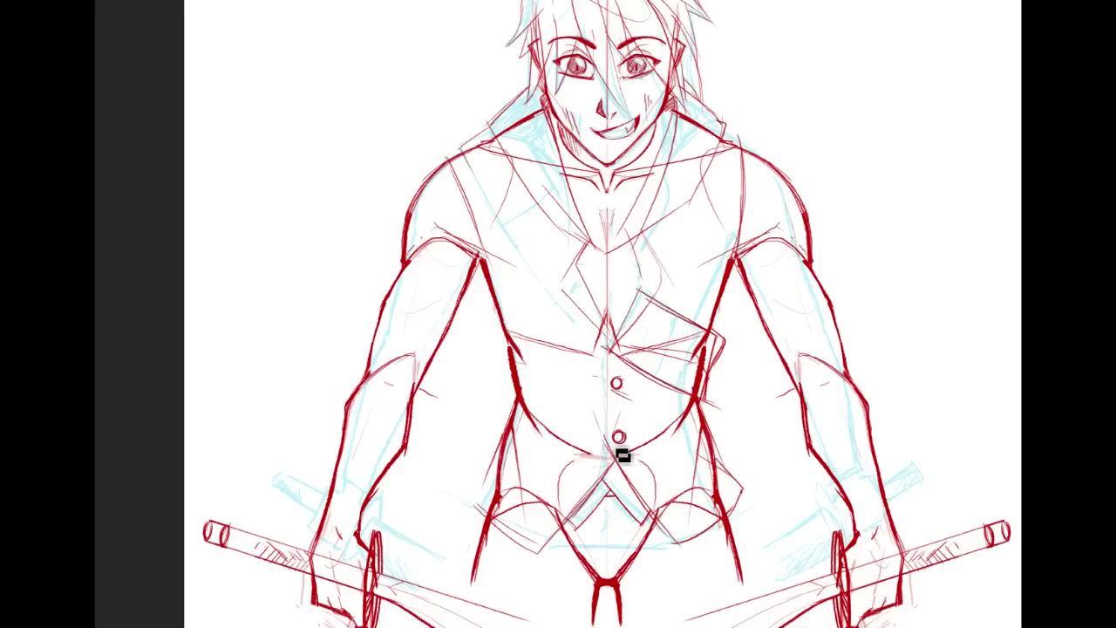
{"action": "mouse_move", "coordinate": [602, 446]}
{"action": "left_mouse_down"}
{"action": "mouse_move", "coordinate": [614, 455]}
{"action": "mouse_move", "coordinate": [601, 456]}
{"action": "left_mouse_up"}
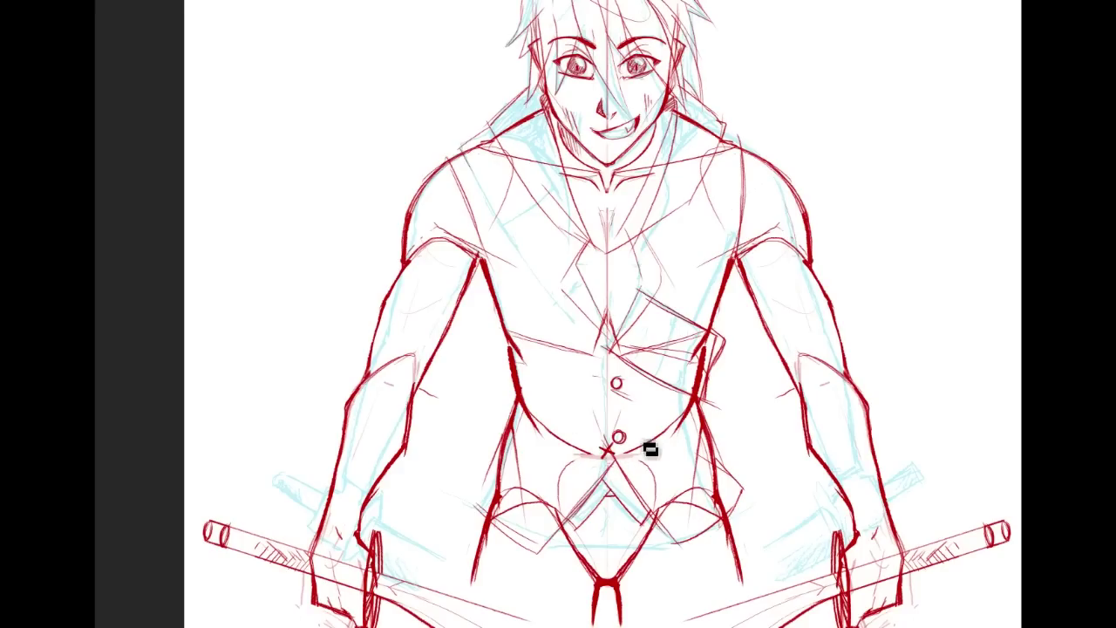
{"action": "key", "text": "ctrl+z"}
{"action": "key", "text": "ctrl+z"}
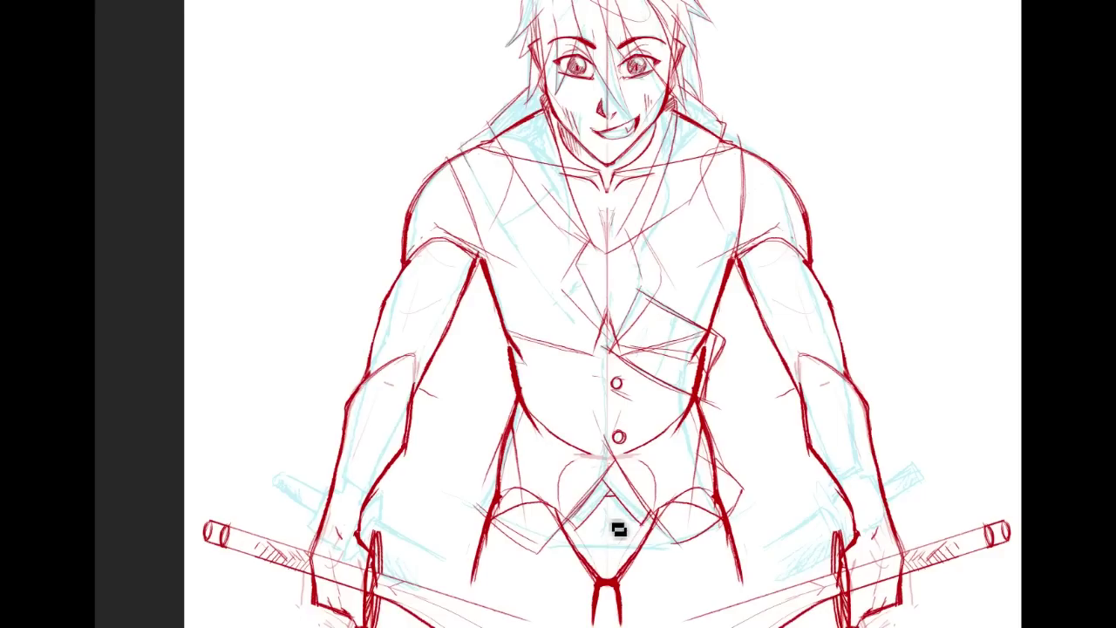
{"action": "left_click_drag", "start_coordinate": [605, 507], "coordinate": [613, 523]}
{"action": "key", "text": "ctrl+z"}
{"action": "key", "text": "ctrl+z"}
Step: Examine the whole red figure from the hair down to the hands and swords, comparing it with the blue sketch underneath
{"action": "mouse_move", "coordinate": [998, 386]}
{"action": "left_mouse_down"}
{"action": "mouse_move", "coordinate": [942, 308]}
{"action": "mouse_move", "coordinate": [994, 381]}
{"action": "mouse_move", "coordinate": [998, 477]}
{"action": "left_mouse_up"}
{"action": "scroll", "coordinate": [603, 314], "scroll_direction": "down", "scroll_amount": 9}
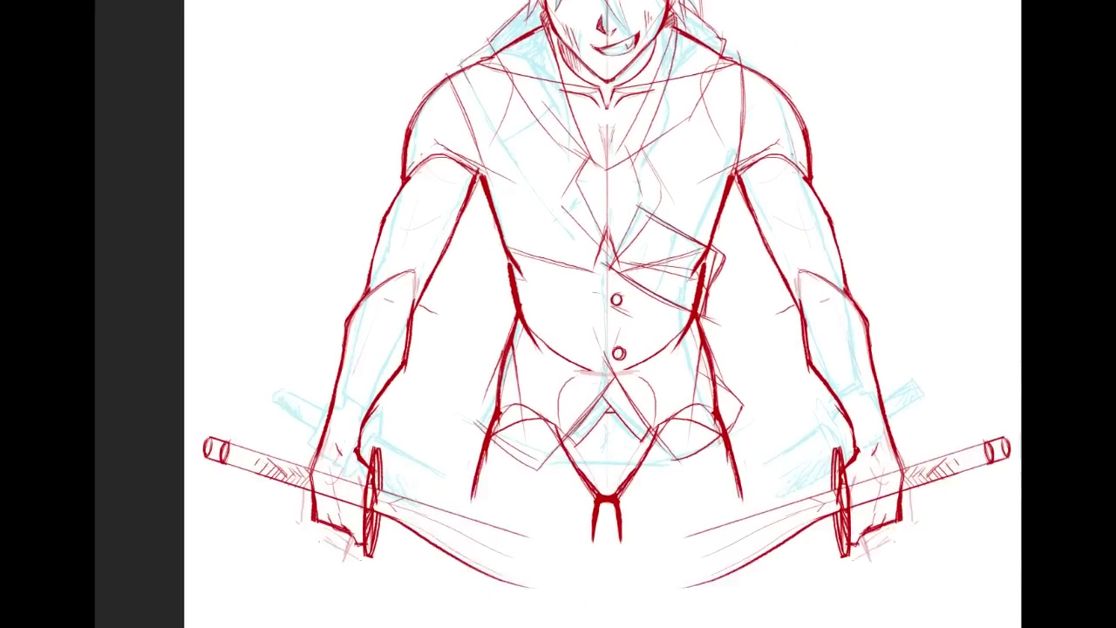
{"action": "scroll", "coordinate": [603, 314], "scroll_direction": "up", "scroll_amount": 5}
{"action": "scroll", "coordinate": [602, 314], "scroll_direction": "up", "scroll_amount": 3}
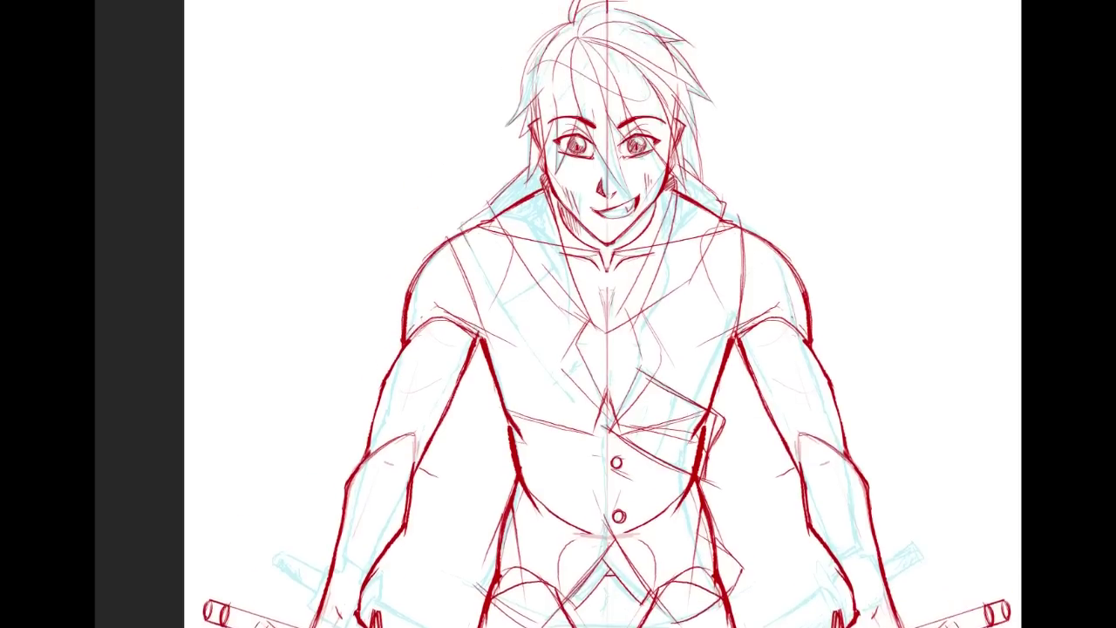
{"action": "scroll", "coordinate": [603, 314], "scroll_direction": "down", "scroll_amount": 3}
{"action": "scroll", "coordinate": [602, 314], "scroll_direction": "down", "scroll_amount": 3}
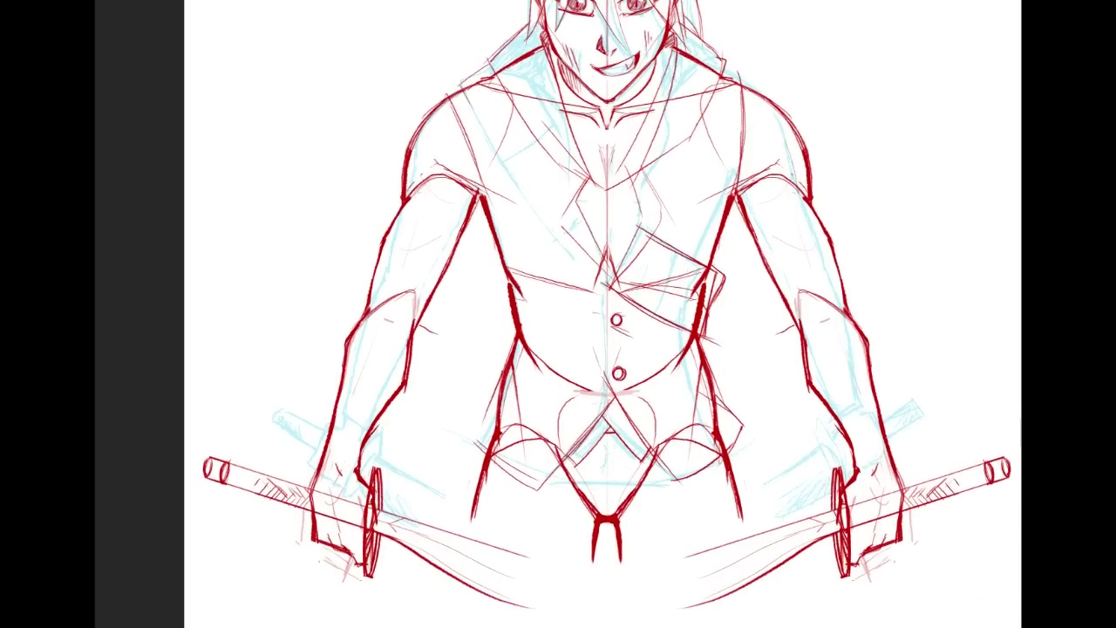
{"action": "scroll", "coordinate": [602, 314], "scroll_direction": "up", "scroll_amount": 3}
{"action": "scroll", "coordinate": [602, 314], "scroll_direction": "right", "scroll_amount": 3}
{"action": "scroll", "coordinate": [602, 314], "scroll_direction": "down", "scroll_amount": 2}
{"action": "scroll", "coordinate": [557, 314], "scroll_direction": "left", "scroll_amount": 3}
{"action": "scroll", "coordinate": [558, 314], "scroll_direction": "up", "scroll_amount": 6}
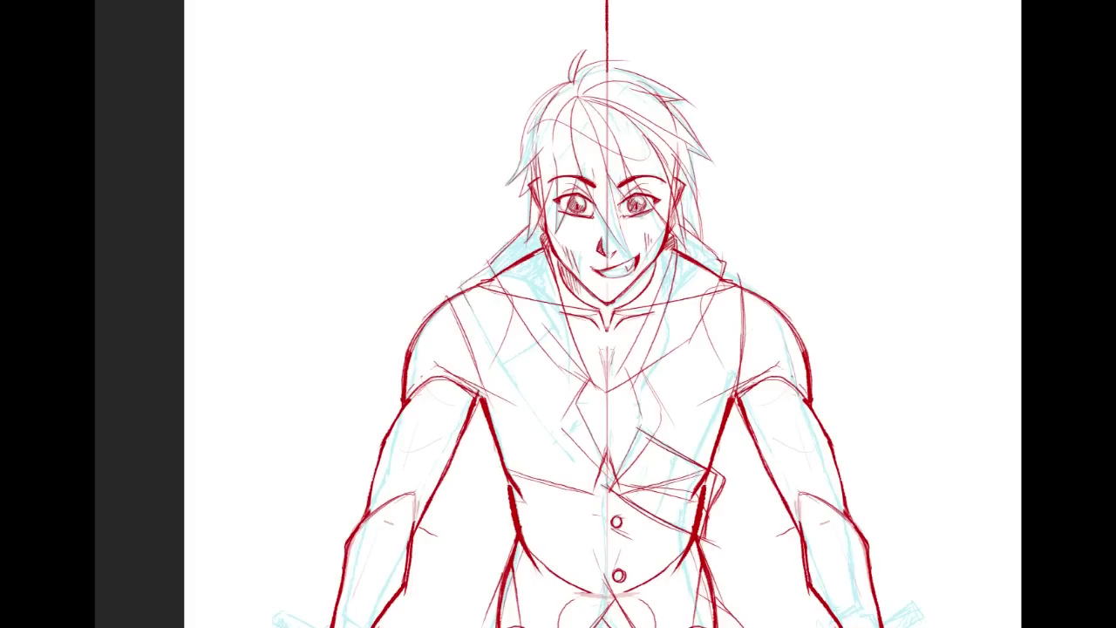
{"action": "scroll", "coordinate": [607, 314], "scroll_direction": "down", "scroll_amount": 5}
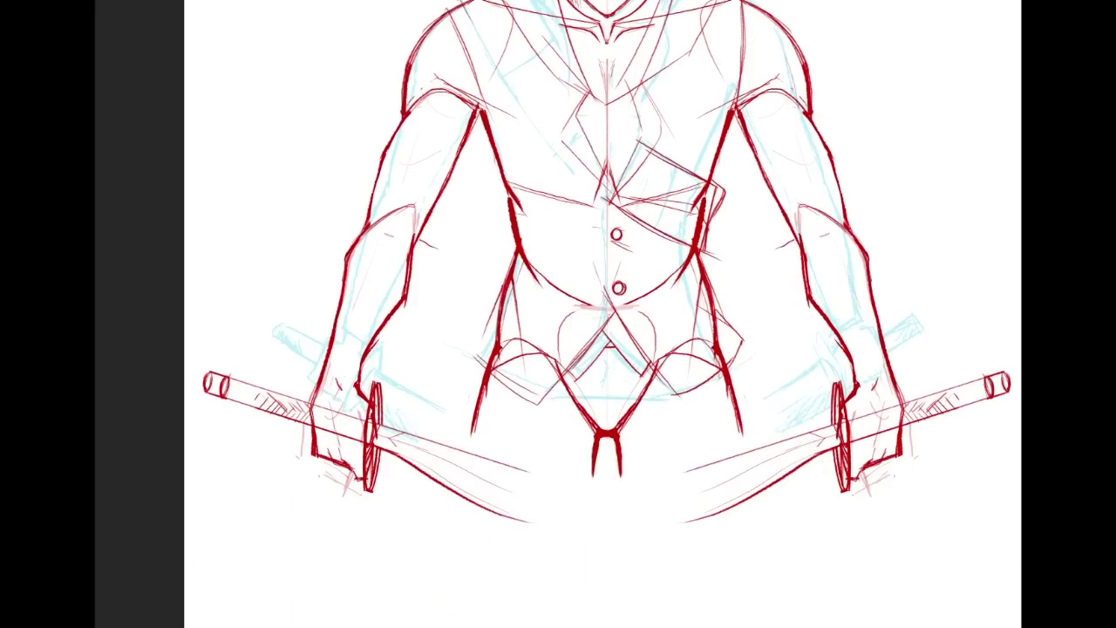
{"action": "scroll", "coordinate": [607, 314], "scroll_direction": "up", "scroll_amount": 5}
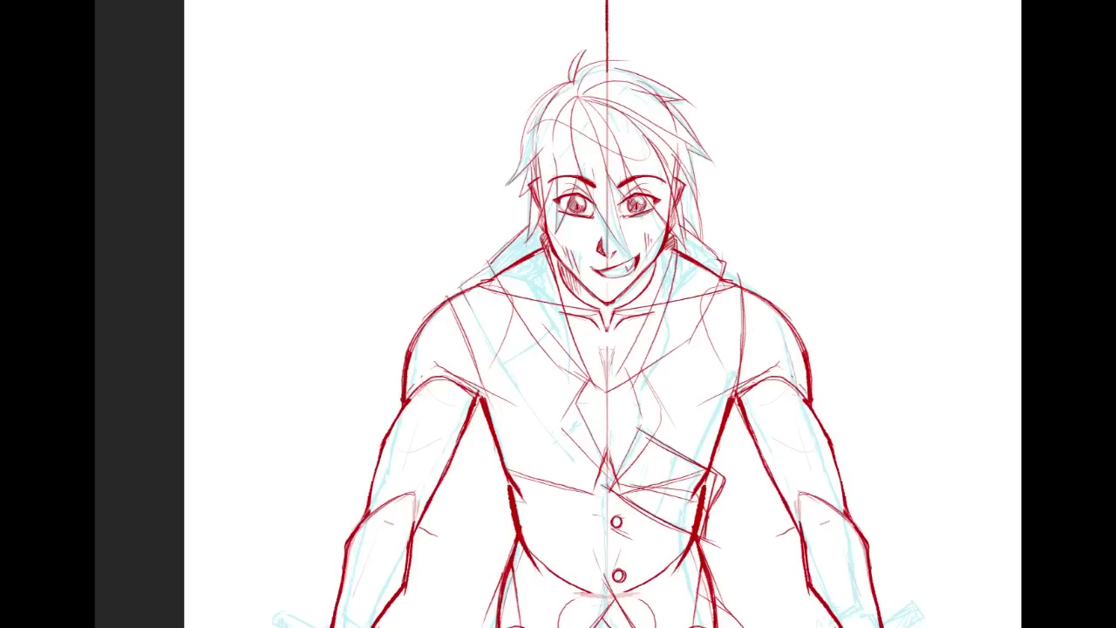